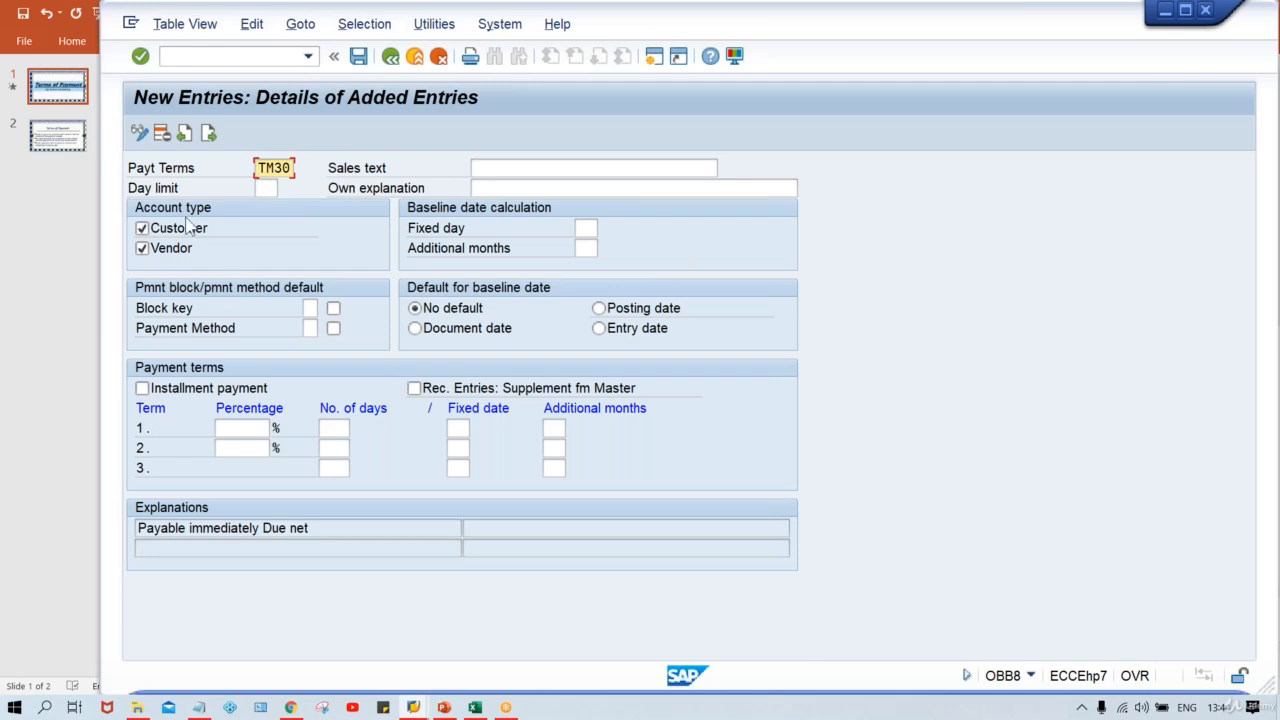
Step: Set the number of days for payment term line 1 to 30 and confirm the entry
left_click(339, 429)
type("30")
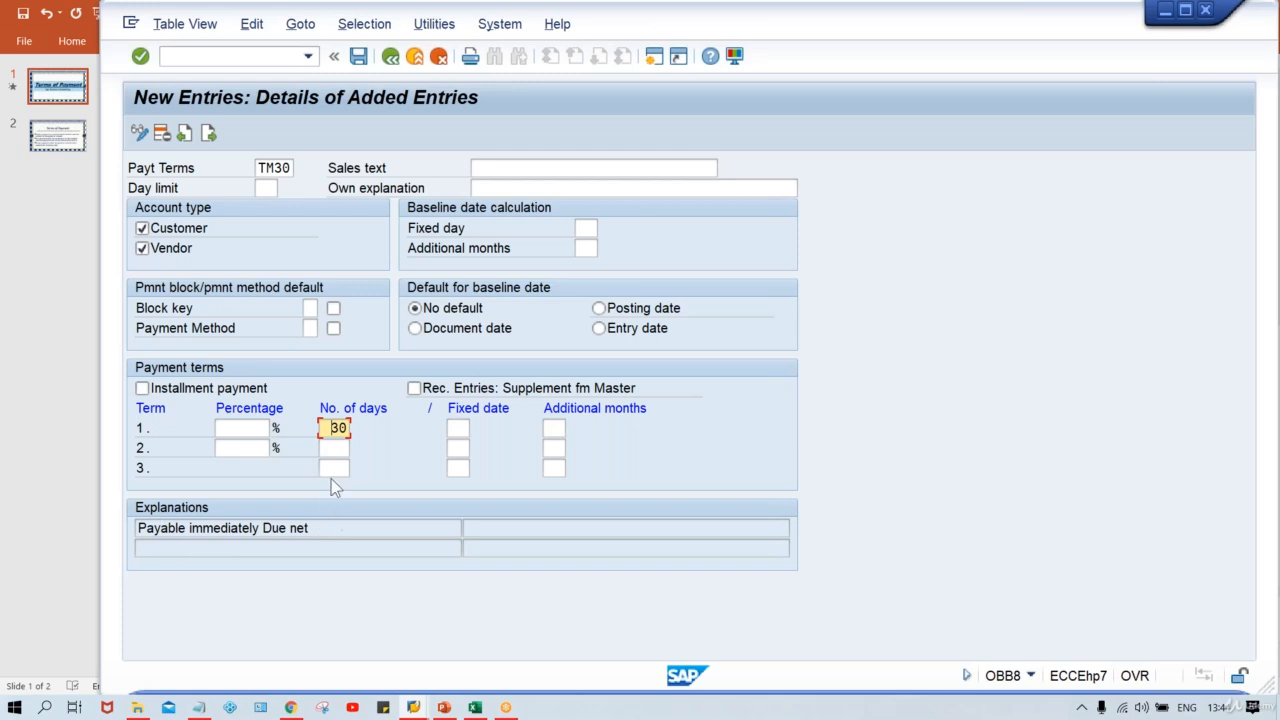
key("Return")
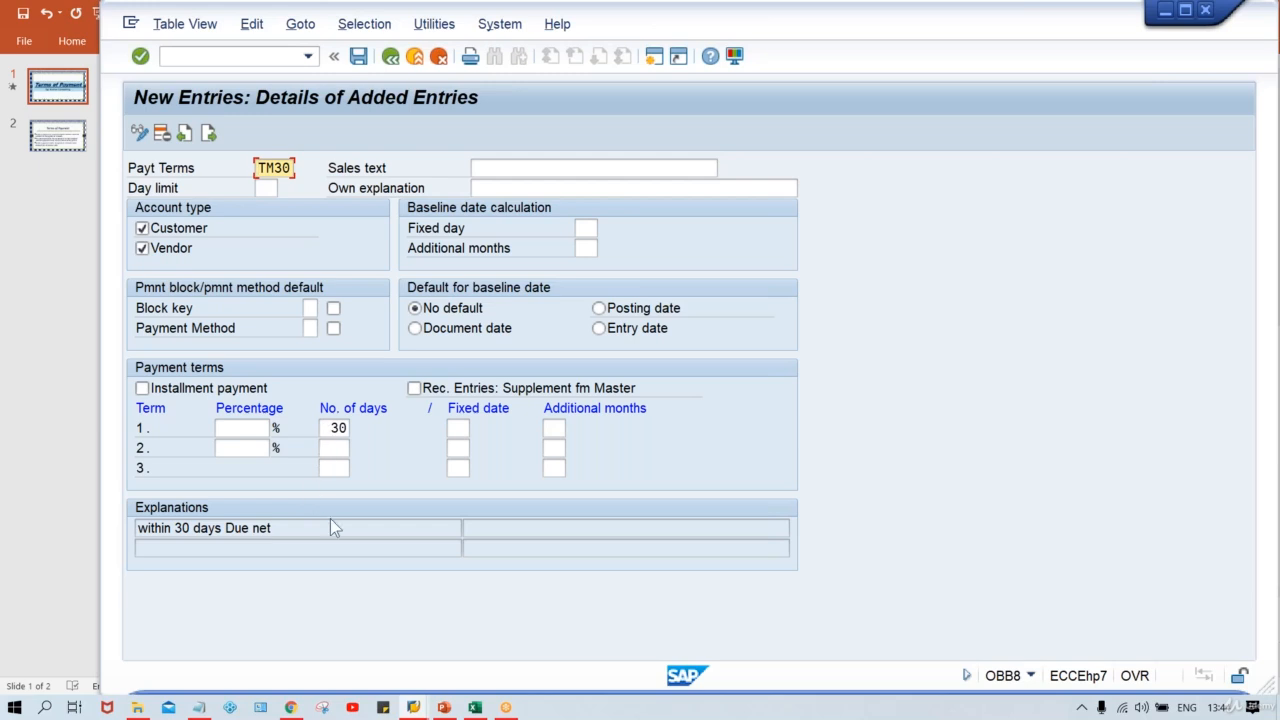
Step: Copy the explanation text 'within 30 days Due net' into both the Sales text and Own explanation fields
left_click(288, 532)
left_click_drag(288, 532, 129, 507)
key("ctrl+c")
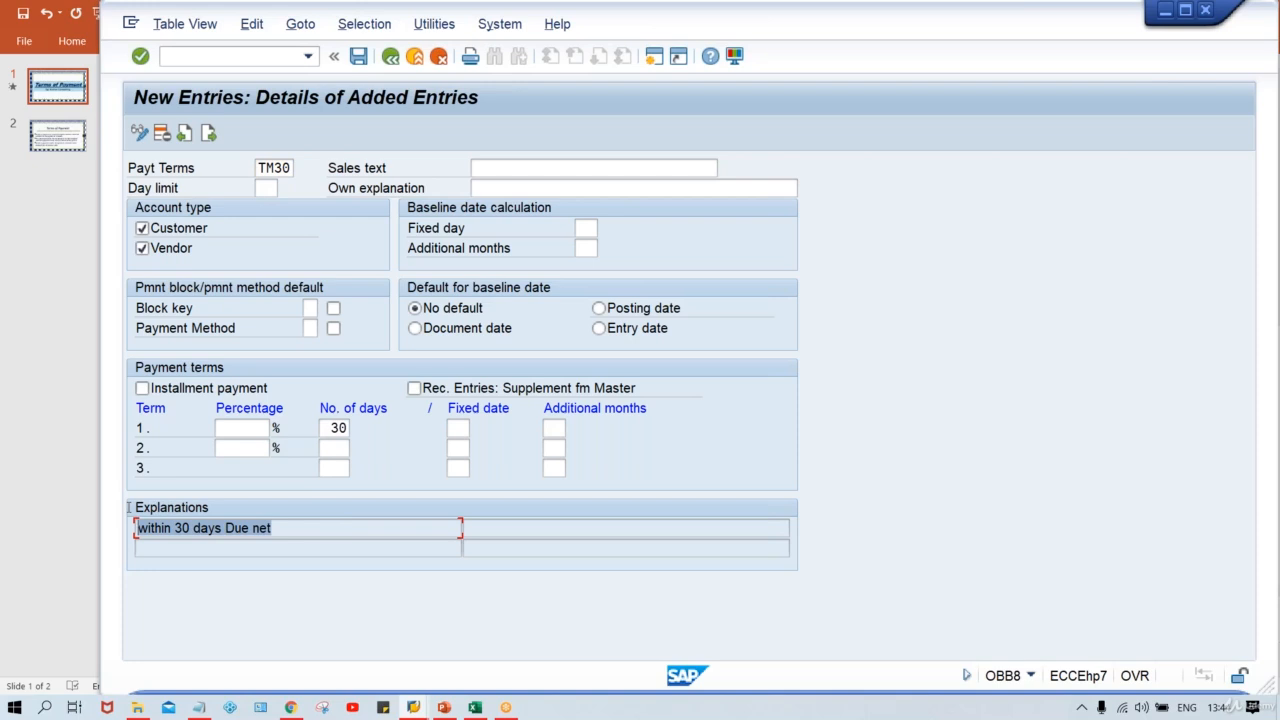
left_click(508, 172)
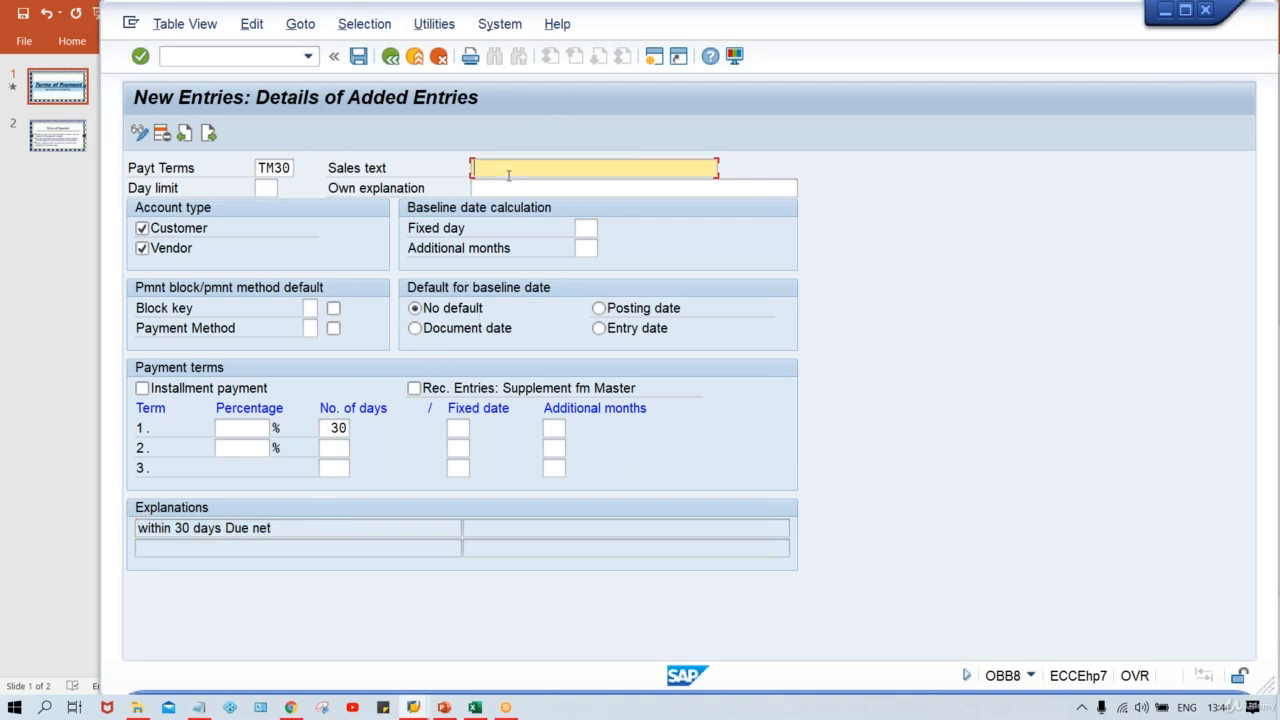
key("ctrl+v")
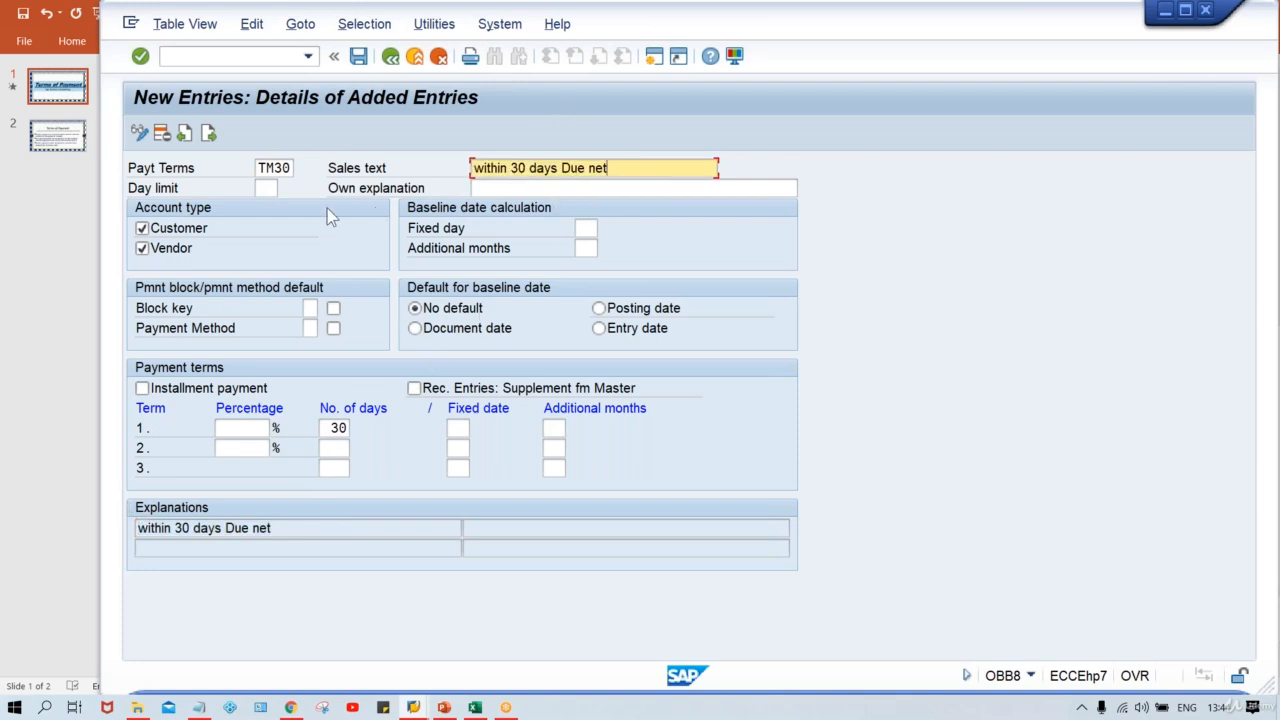
left_click(492, 188)
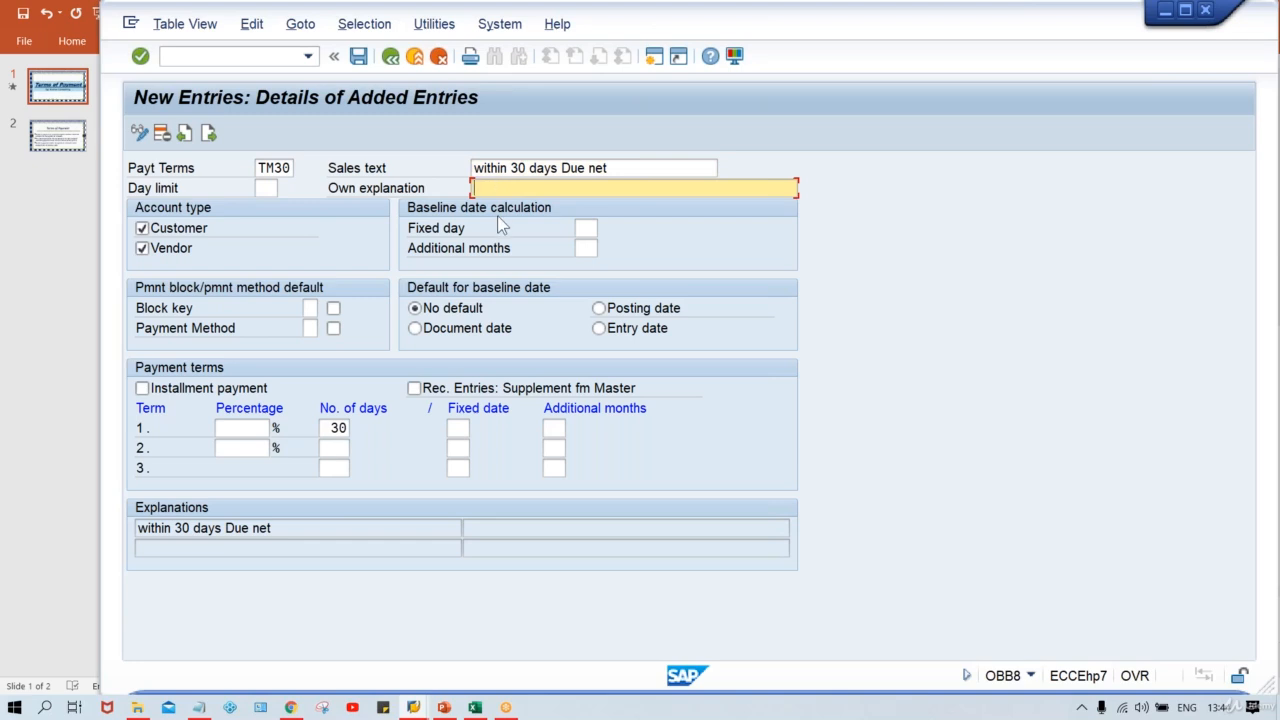
key("ctrl+v")
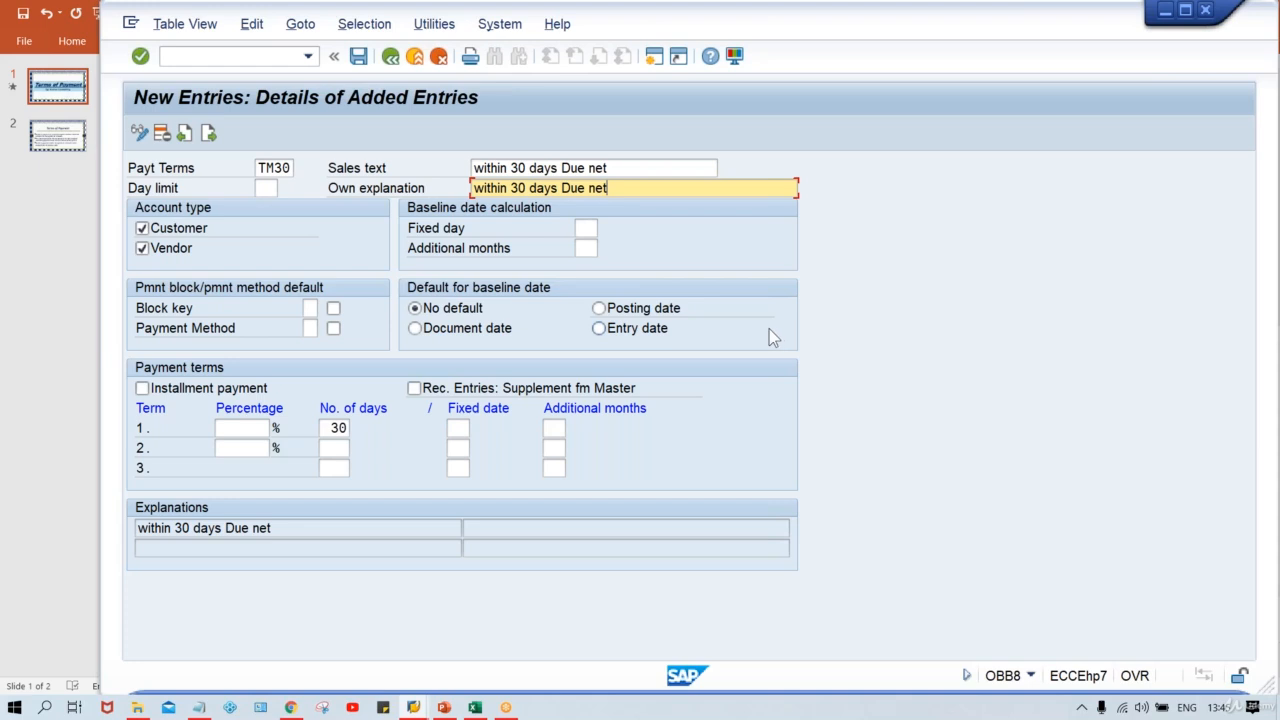
Step: Examine the Default for baseline date options for the TM30 payment term
left_click(760, 21)
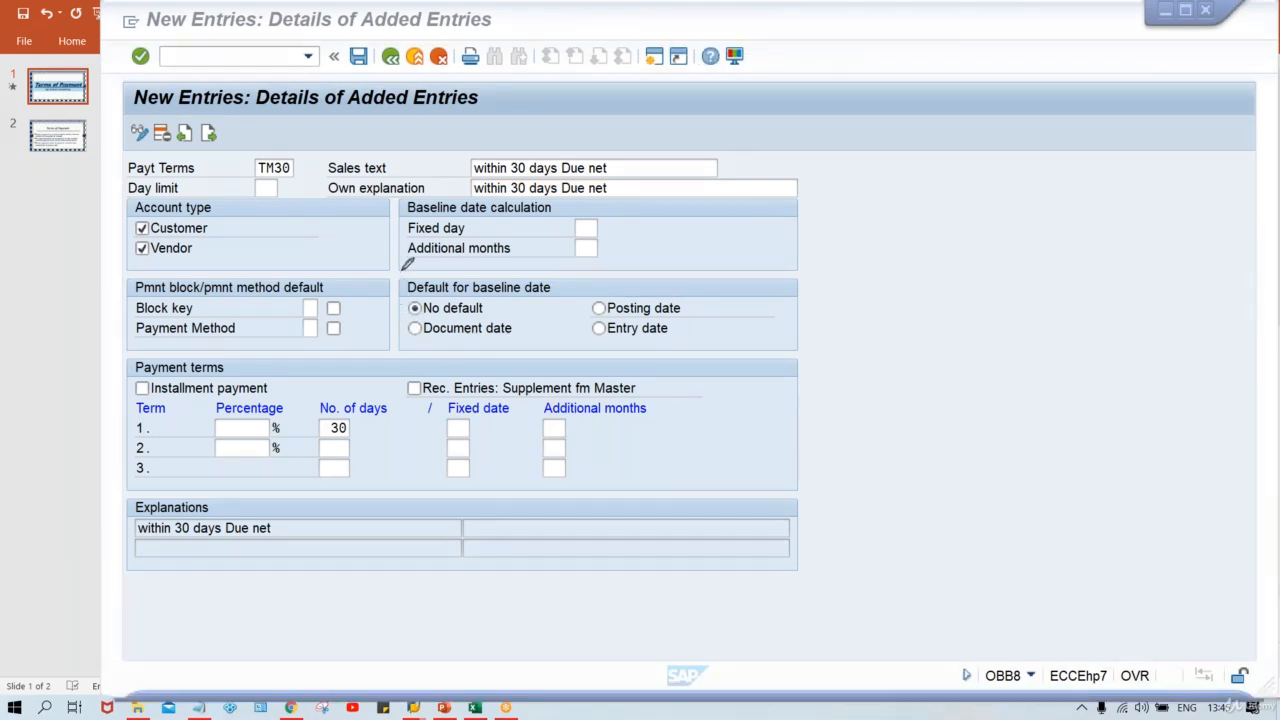
mouse_move(405, 267)
left_mouse_down()
mouse_move(398, 350)
mouse_move(726, 345)
mouse_move(698, 264)
mouse_move(406, 267)
left_mouse_up()
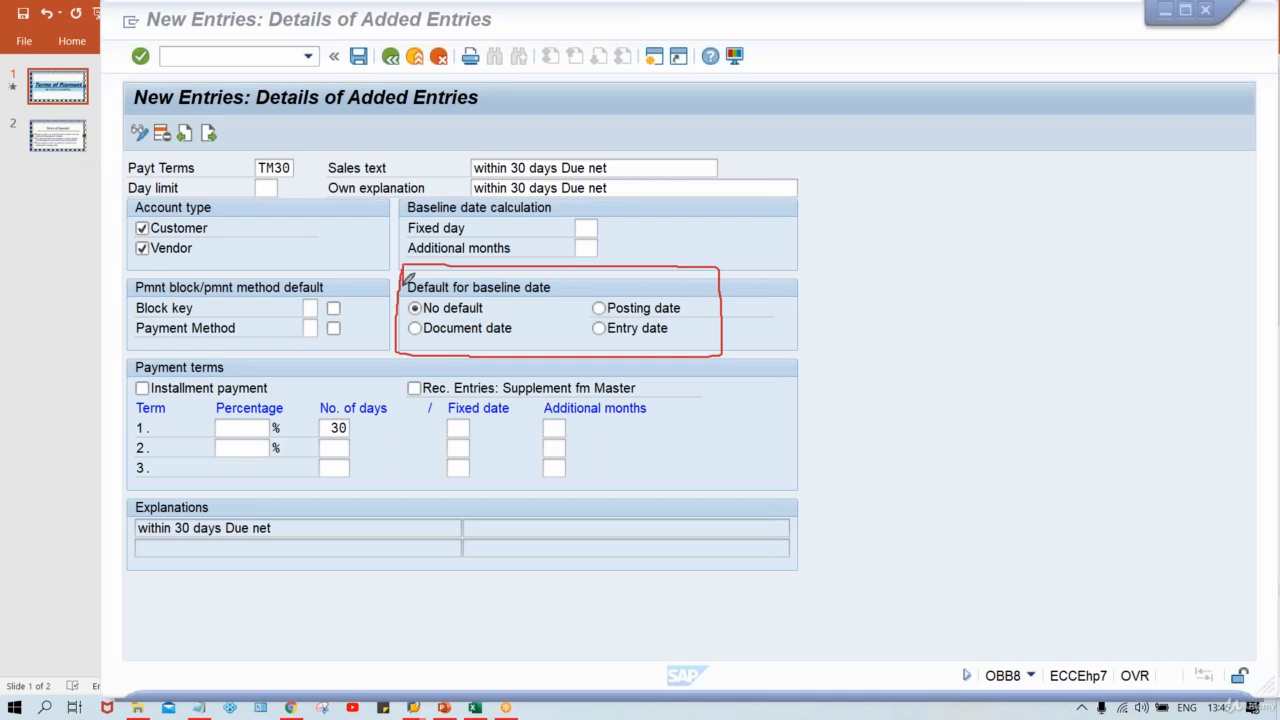
left_click(780, 101)
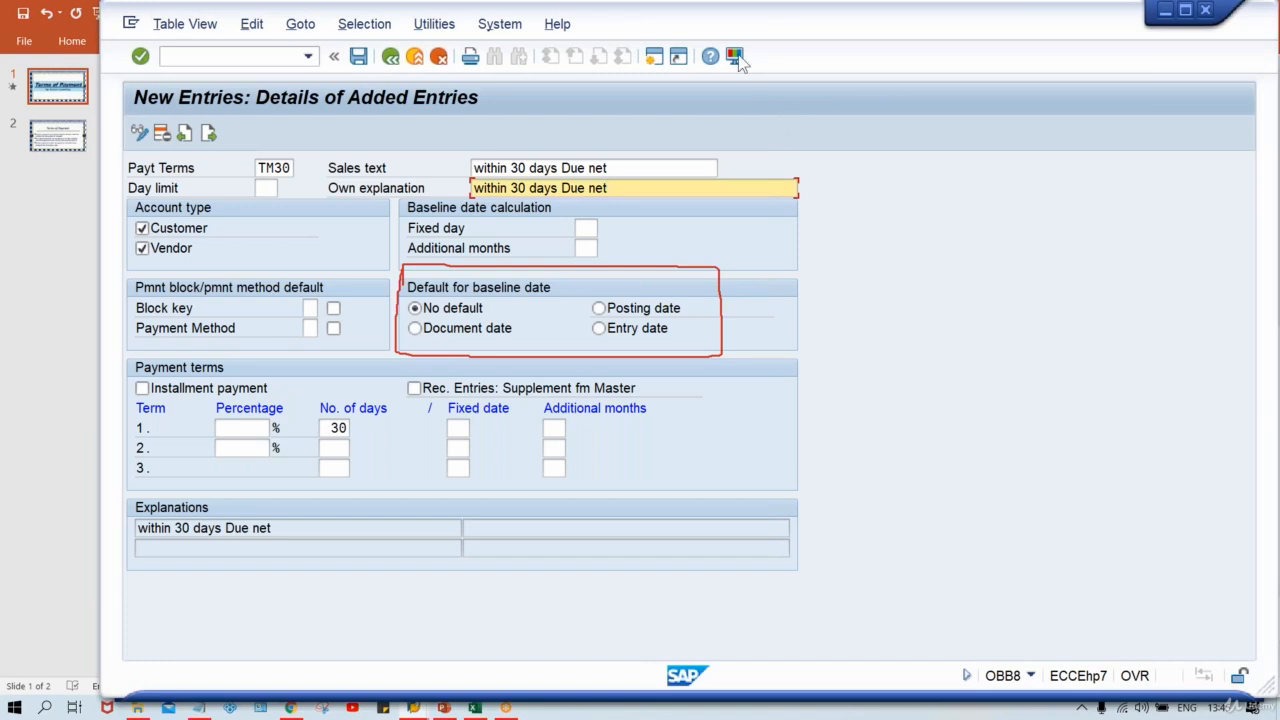
left_click(430, 312)
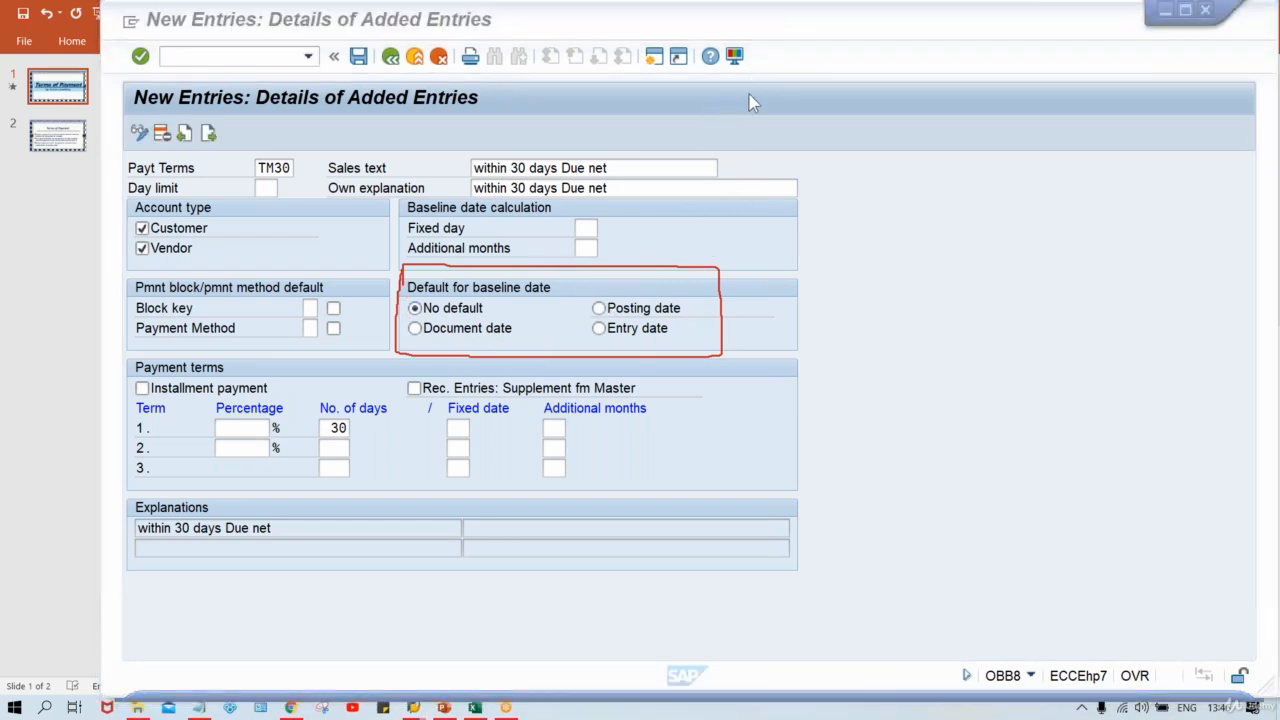
left_click(743, 120)
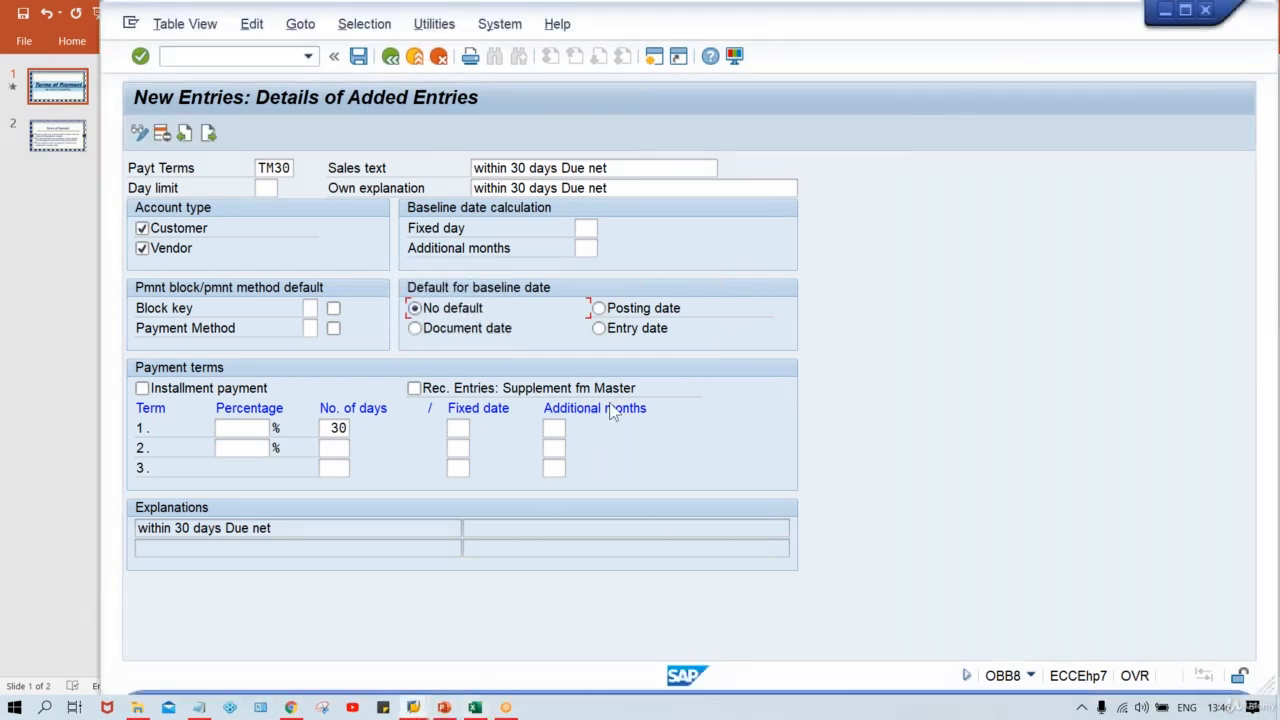
Step: Save the TM30 payment term and confirm the customizing request
key("ctrl+s")
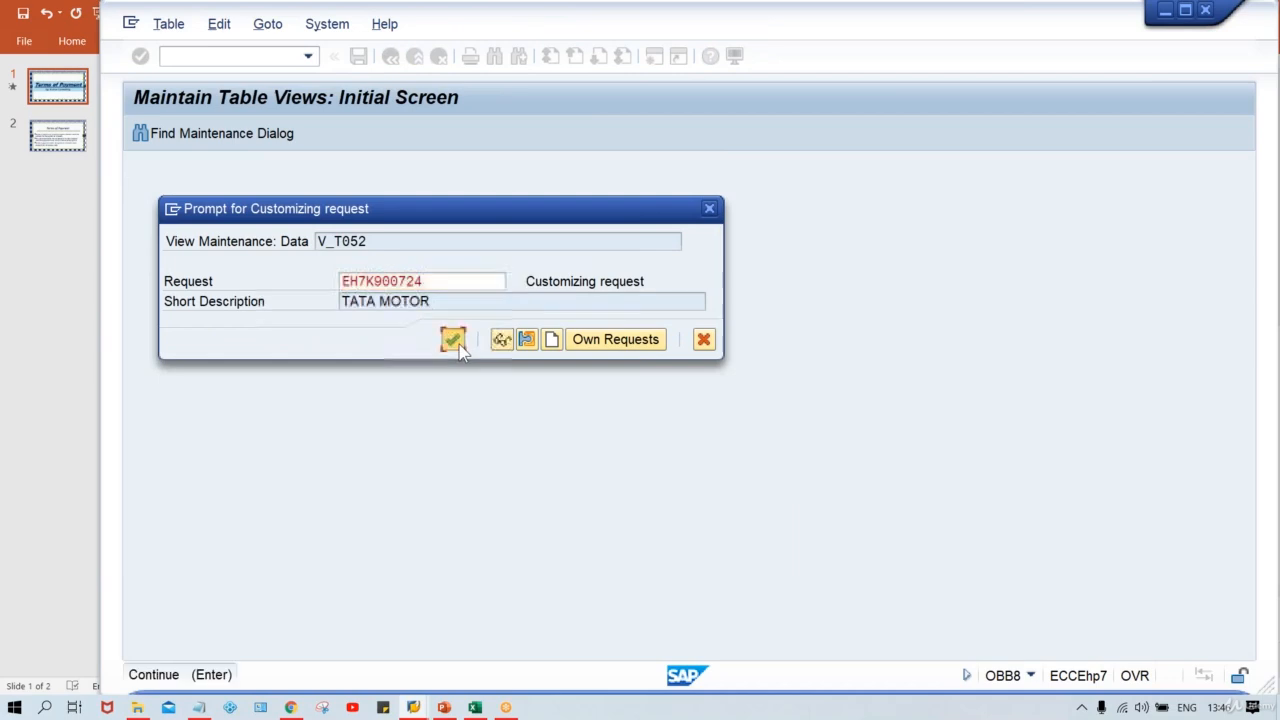
left_click(453, 339)
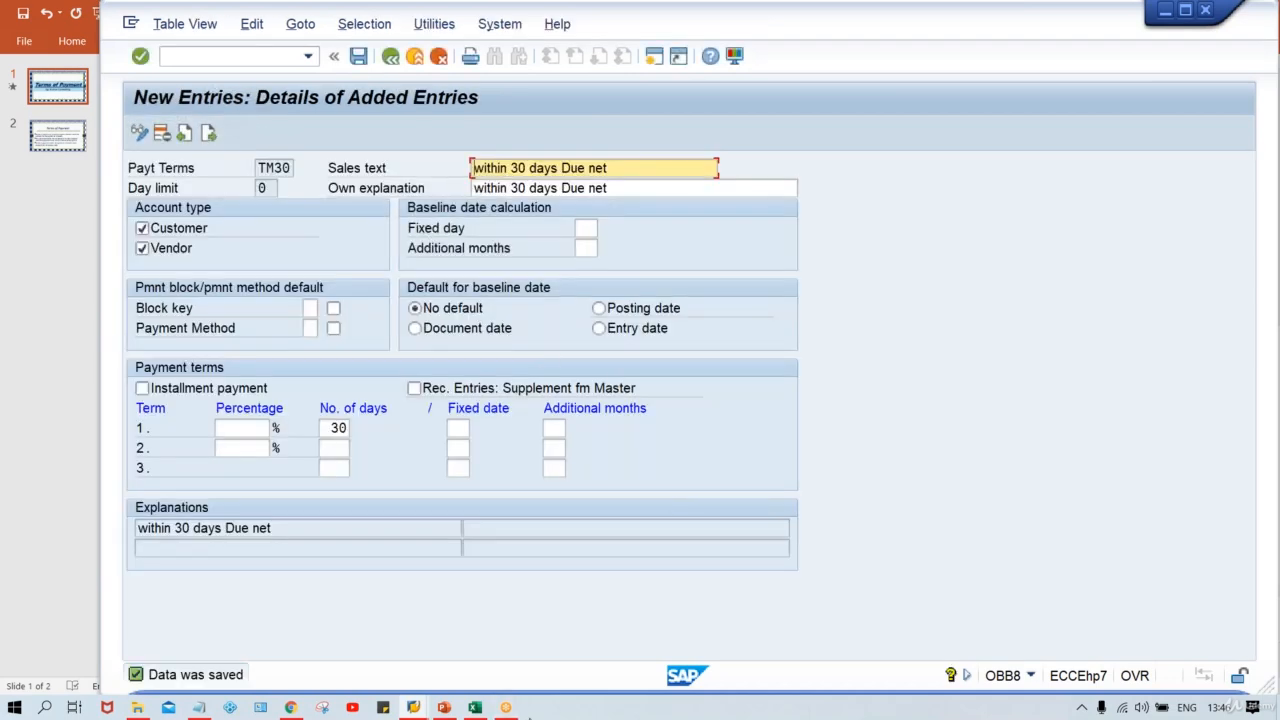
Step: Switch to the Class Excel workbook and enter the label IN.DT. in cell F12
mouse_move(475, 707)
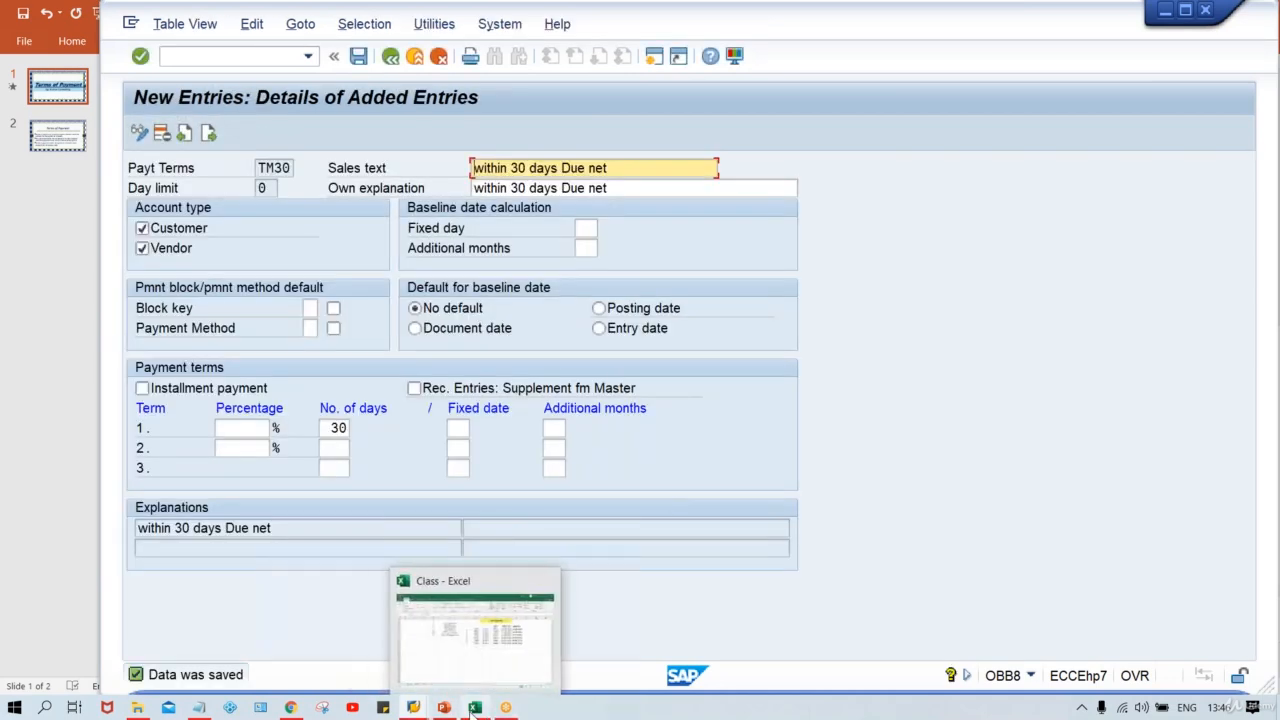
left_click(465, 667)
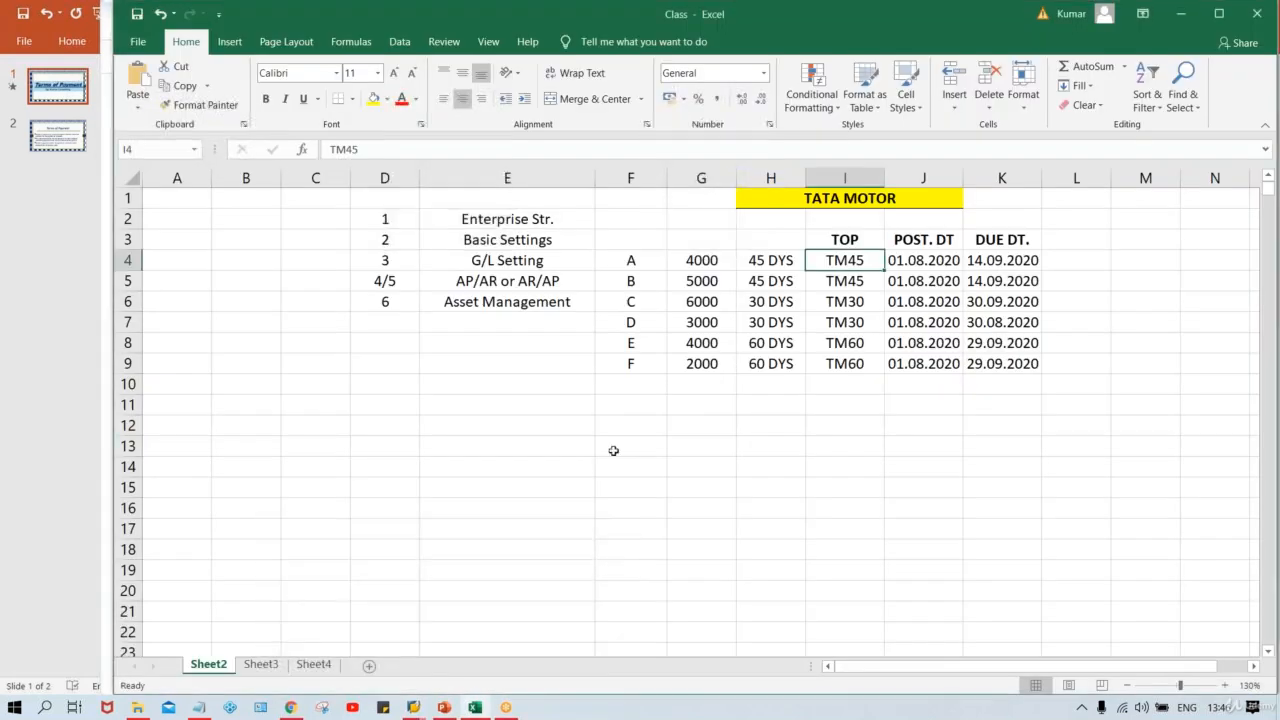
left_click(520, 452)
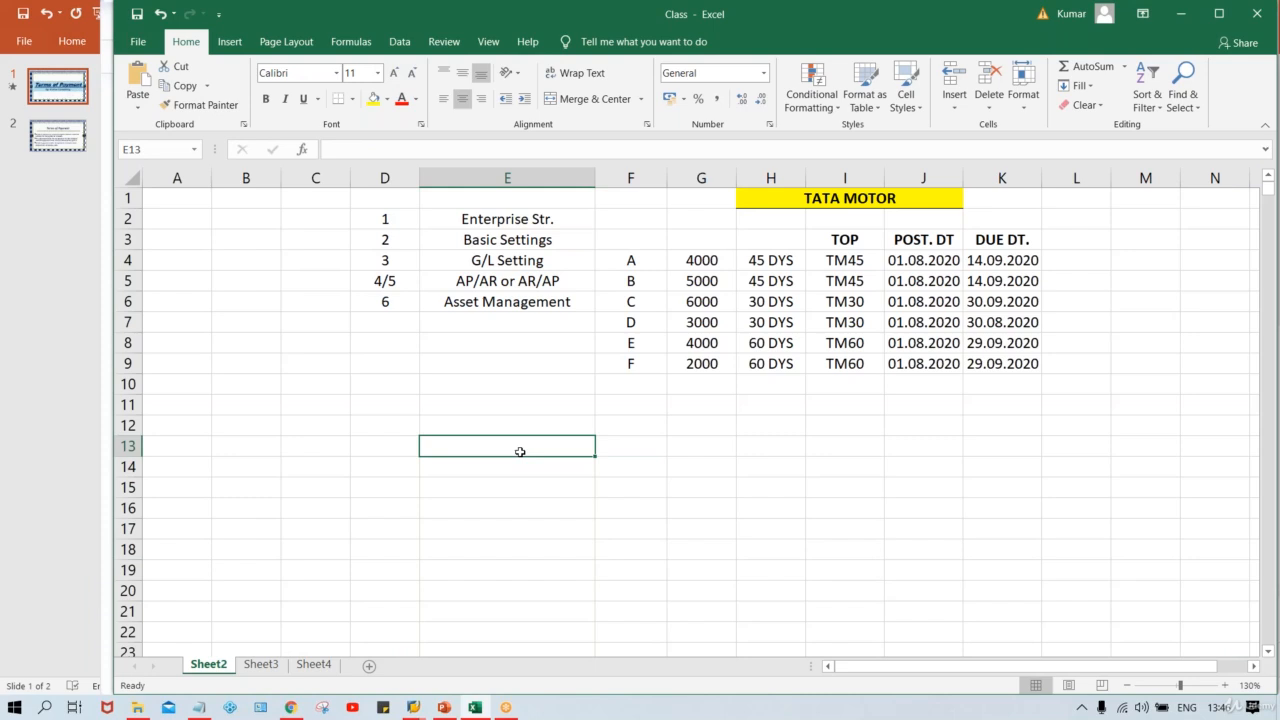
left_click(630, 425)
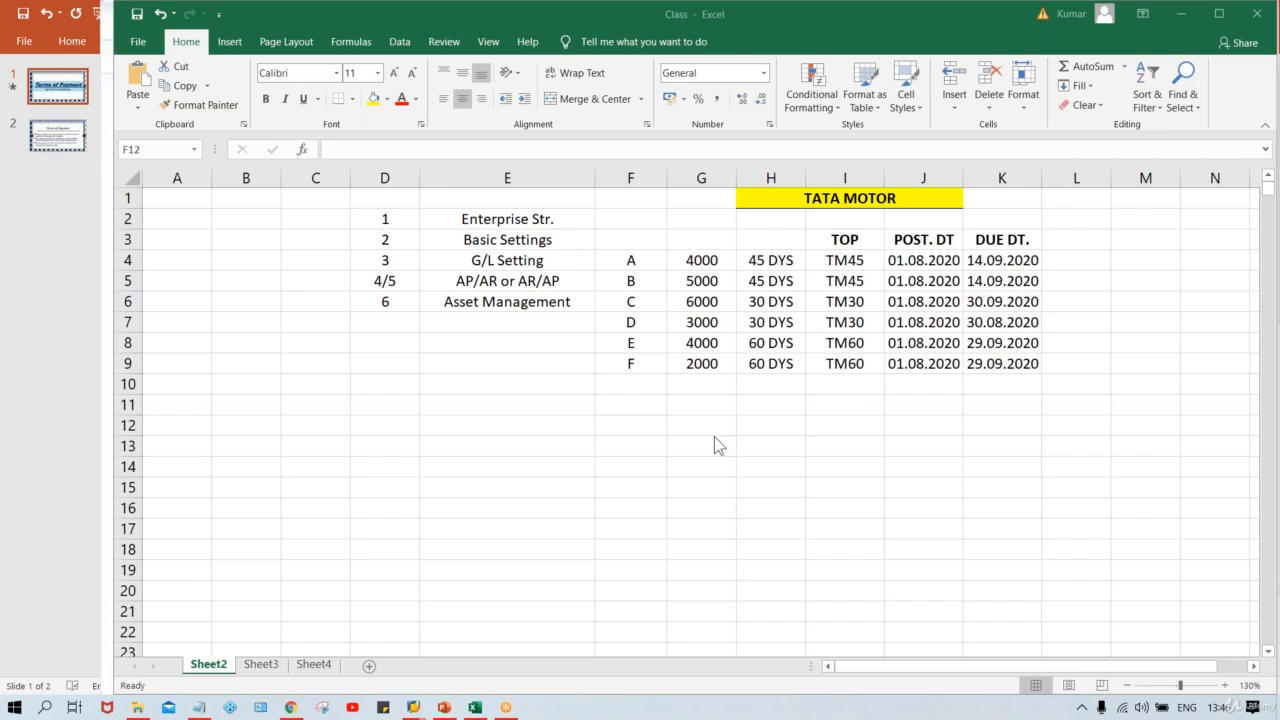
left_click(614, 425)
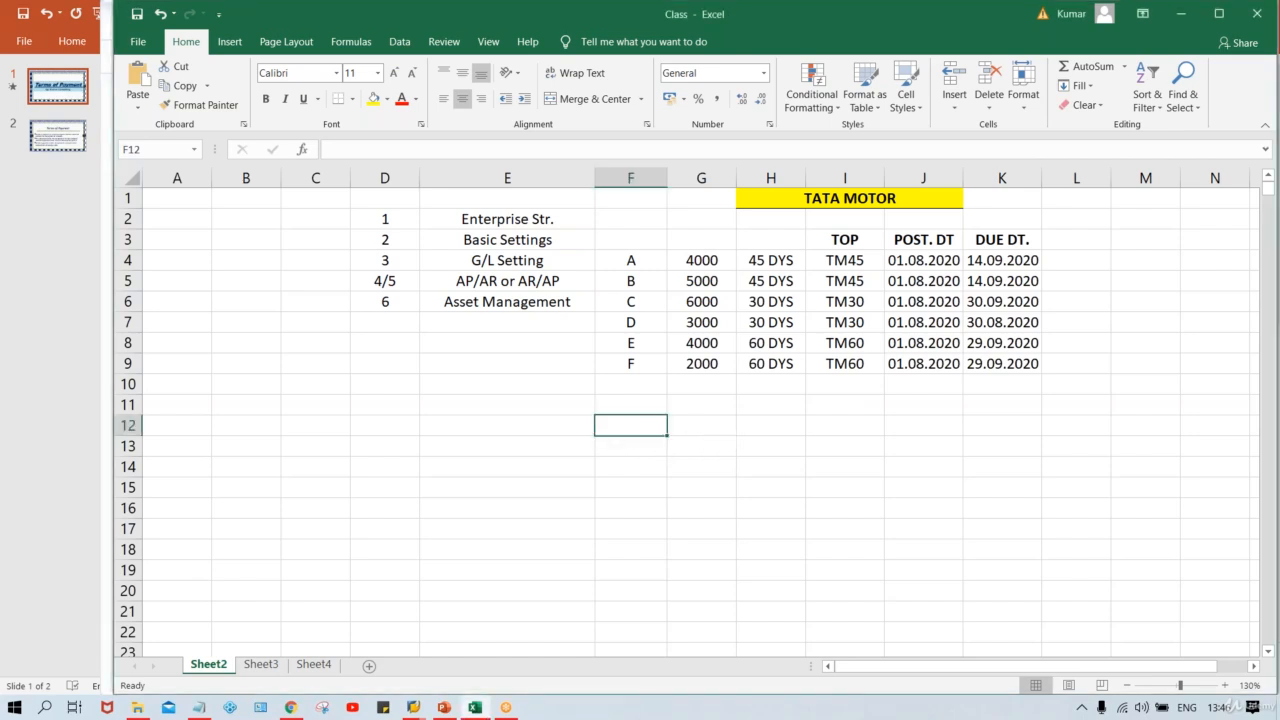
type("IN")
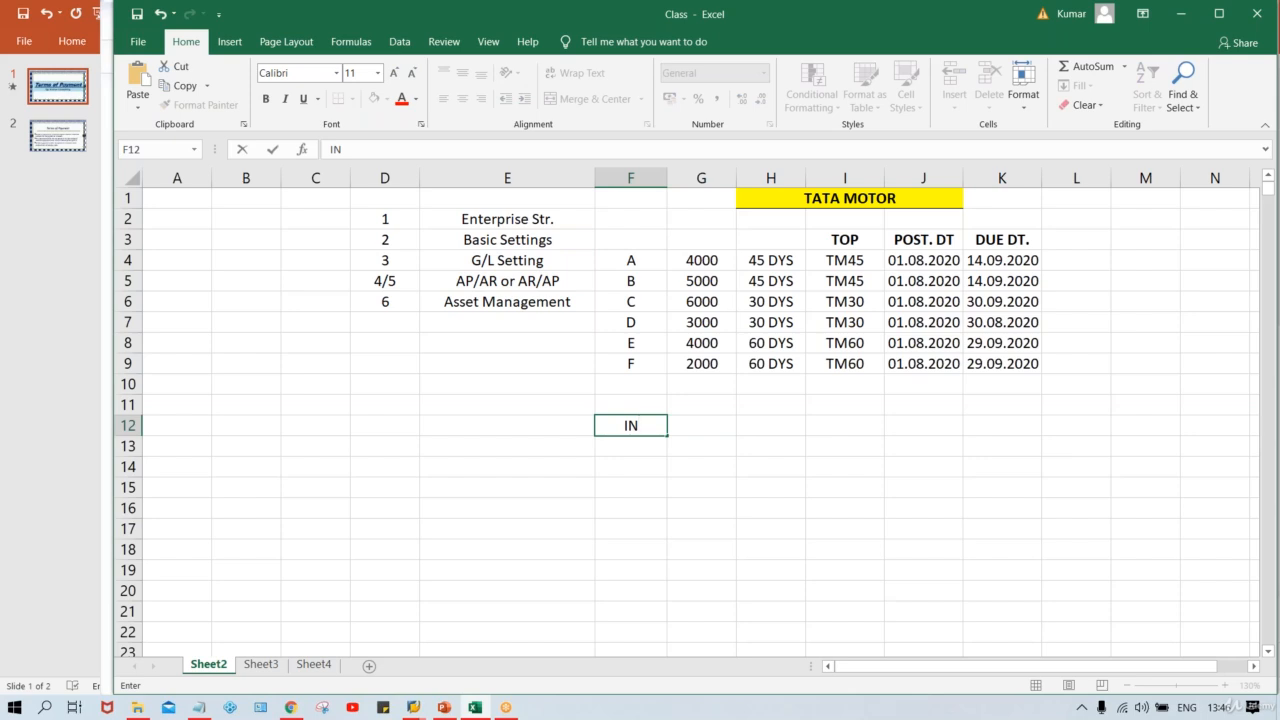
type(".DT.")
Step: Enter the date 01.08.2020 in cell G12
left_click(714, 423)
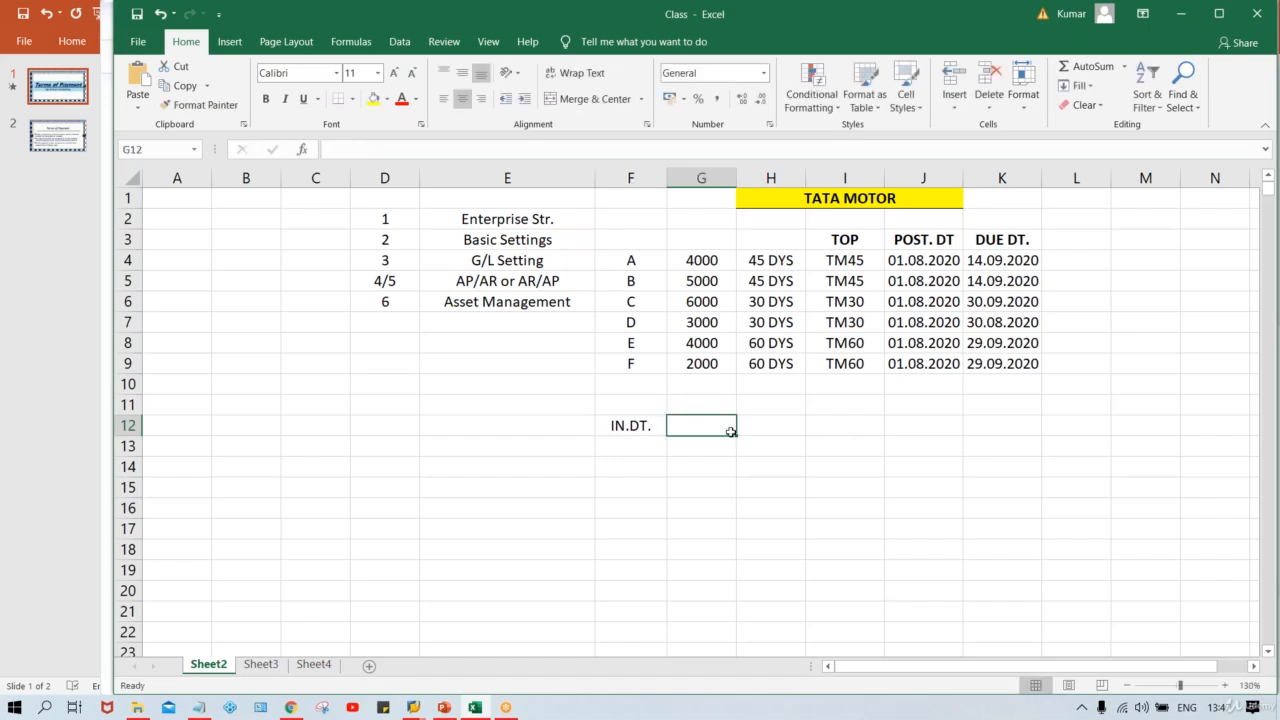
type("01.0")
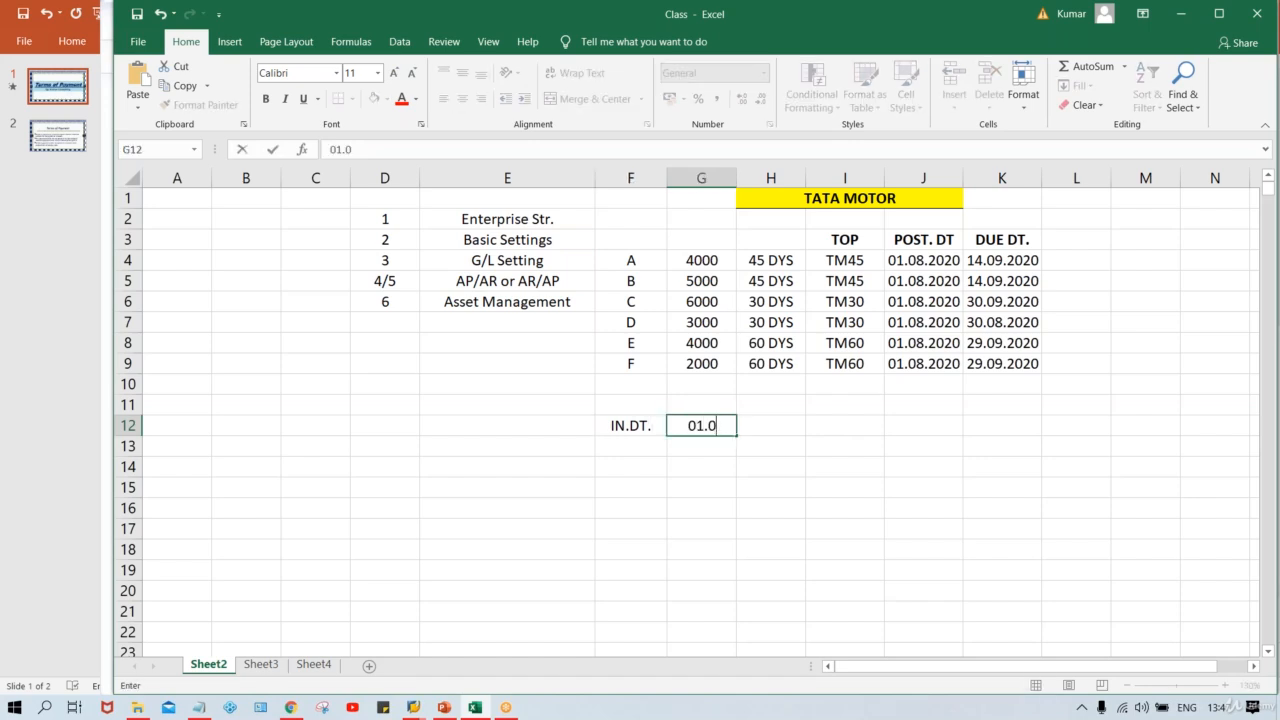
type("8.2020")
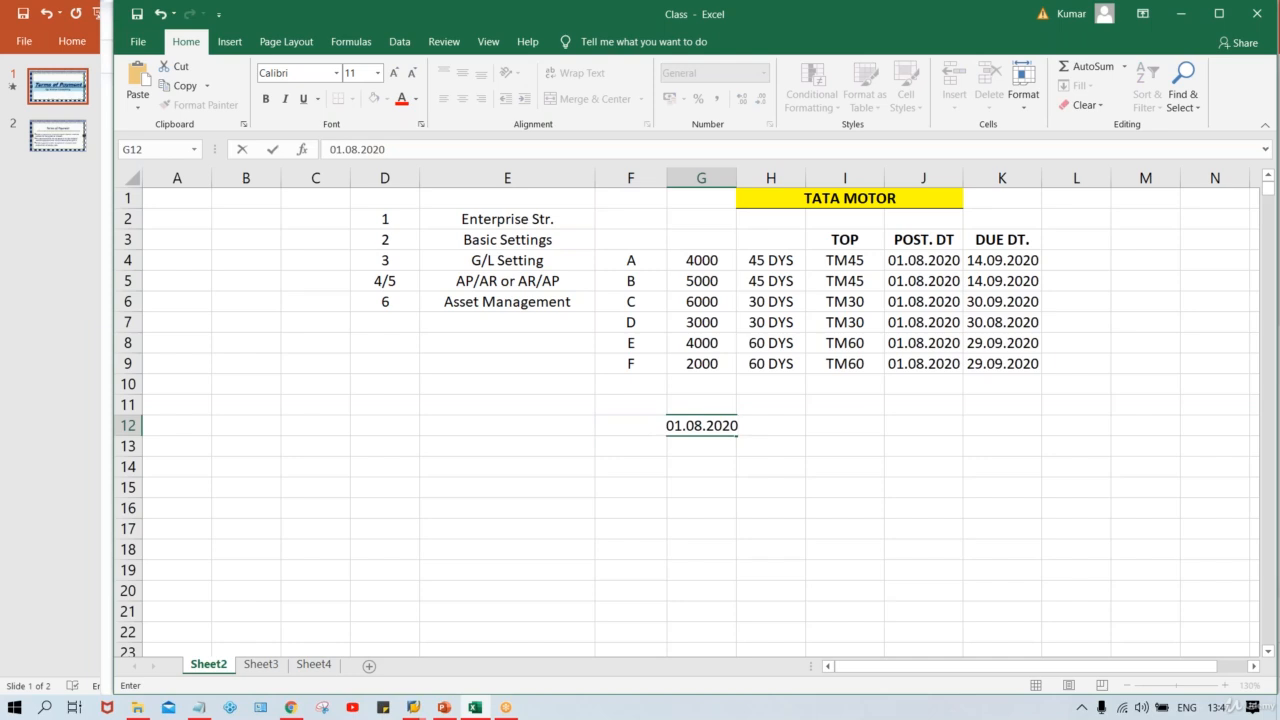
key("Return")
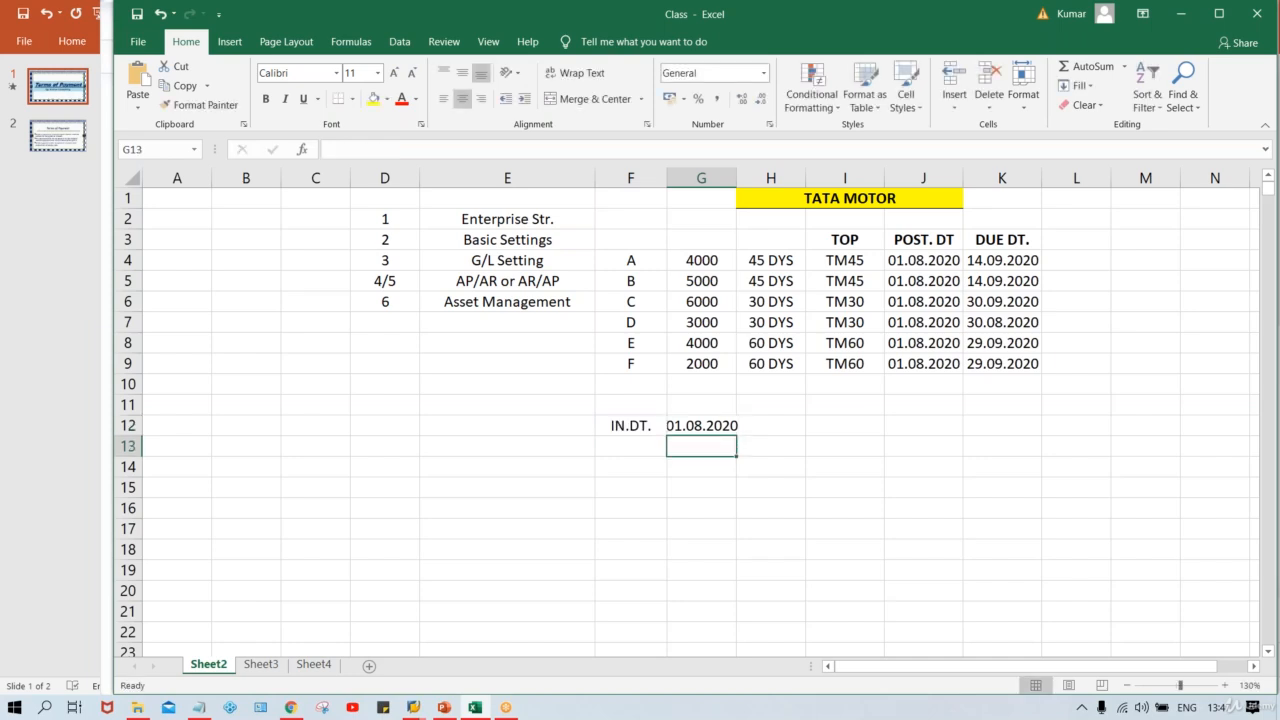
Step: Widen columns F and G and change the F12 label to IN.DT/DC. DT
double_click(736, 178)
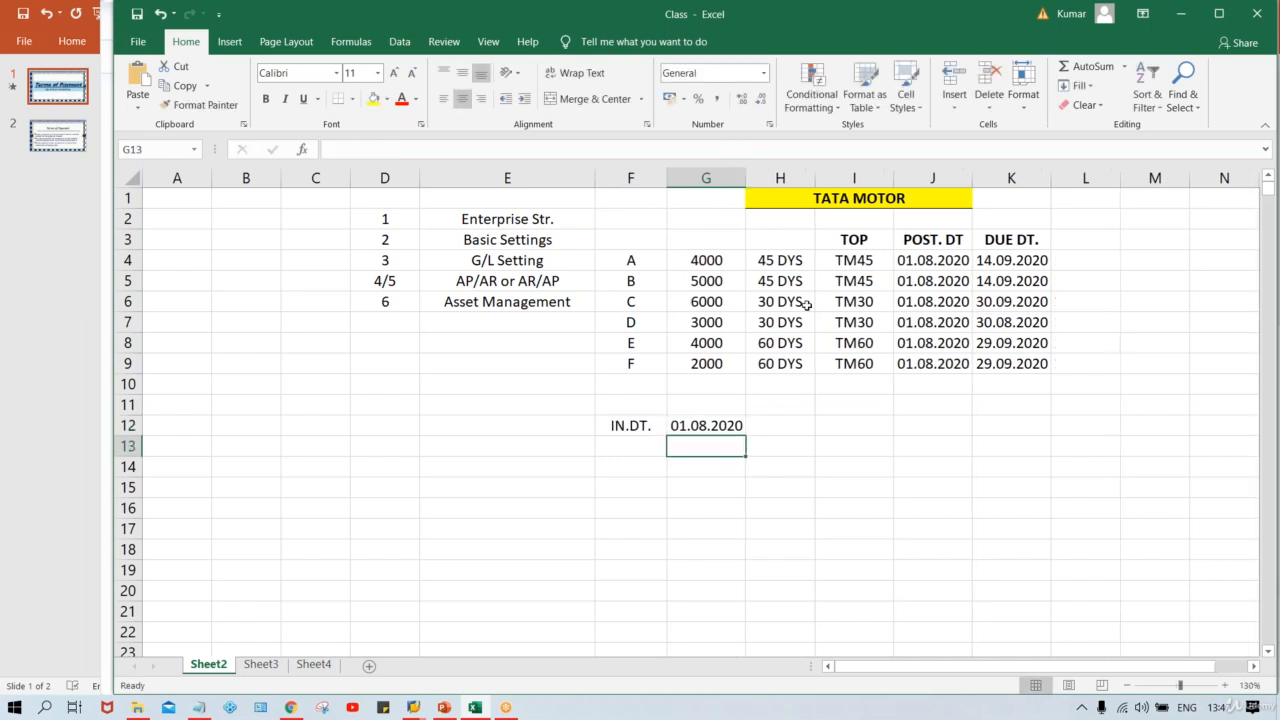
left_click_drag(667, 178, 687, 177)
double_click(677, 424)
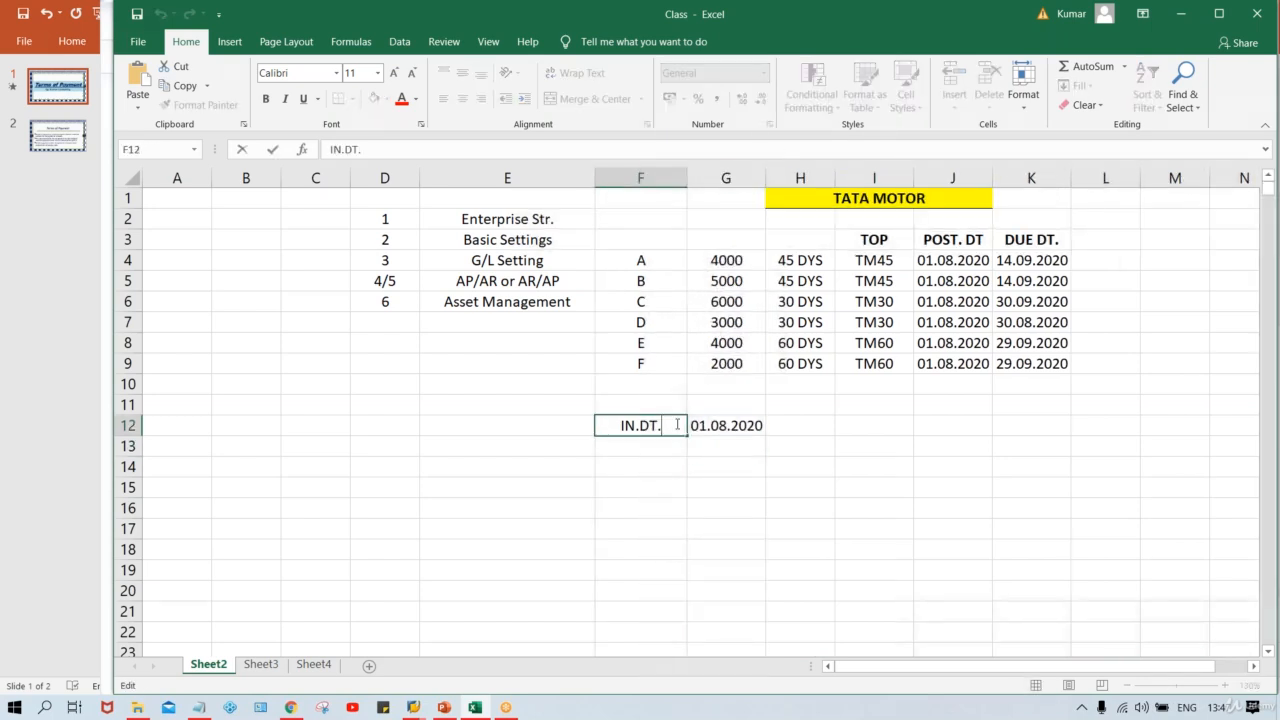
key("BackSpace")
type("/DD")
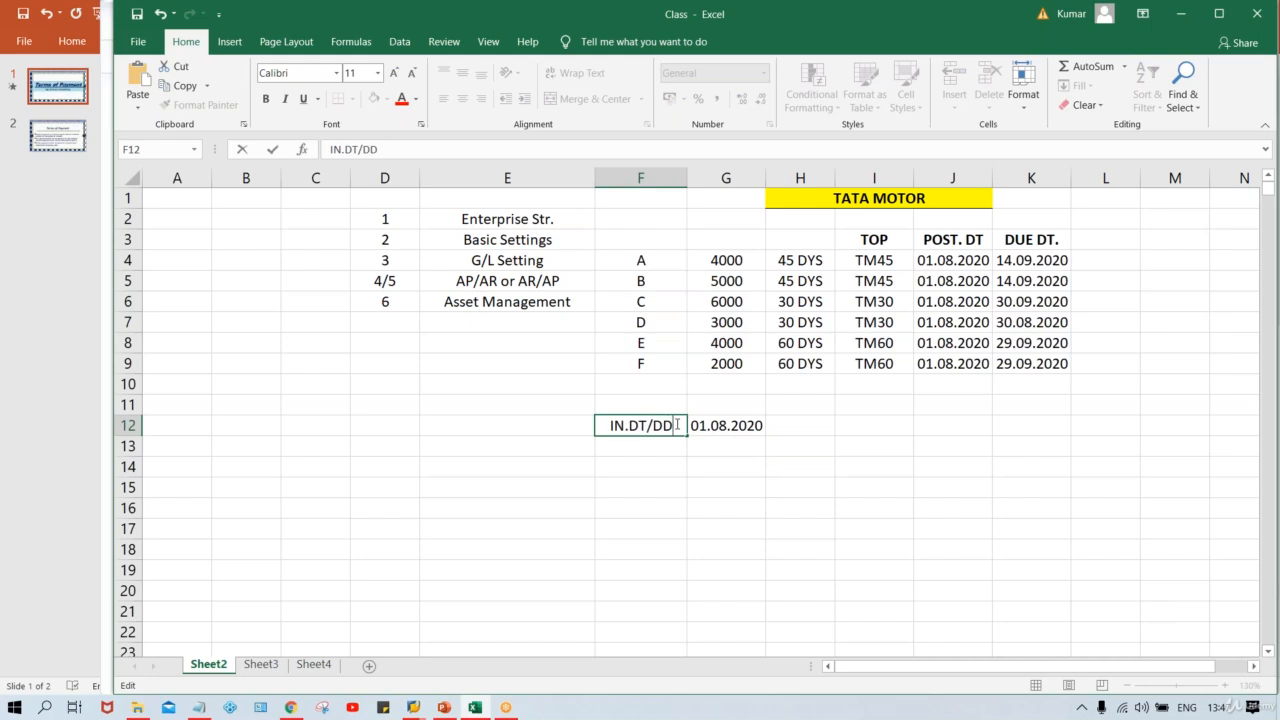
key("BackSpace")
type("C. DT.")
key("Return")
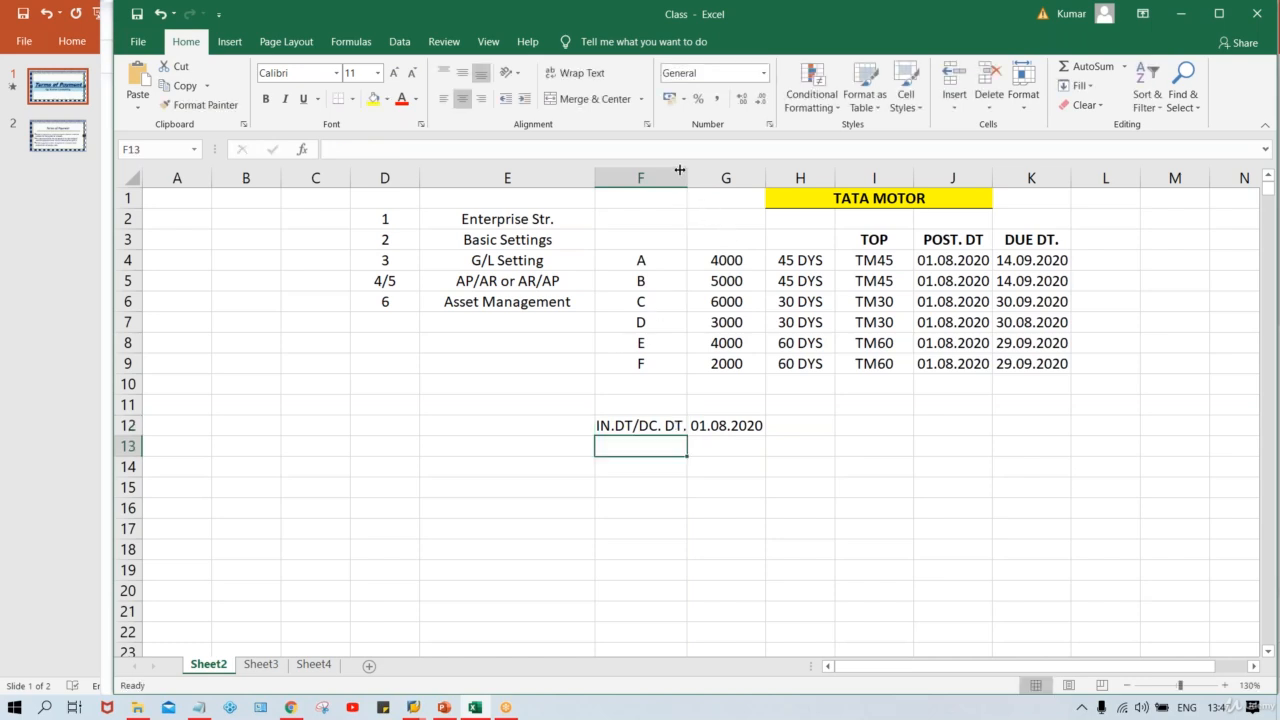
left_click_drag(687, 177, 691, 177)
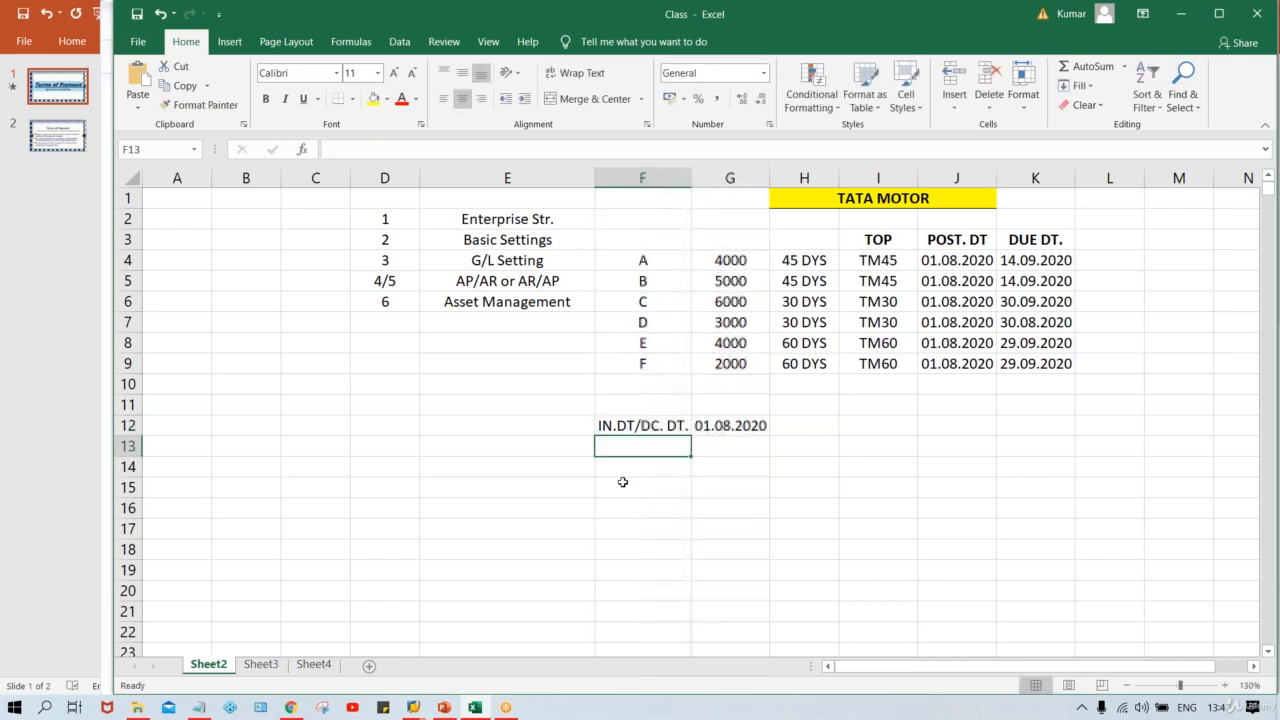
Step: Enter the date 05.08.2020 in cell G13 beneath the invoice date
left_click(632, 420)
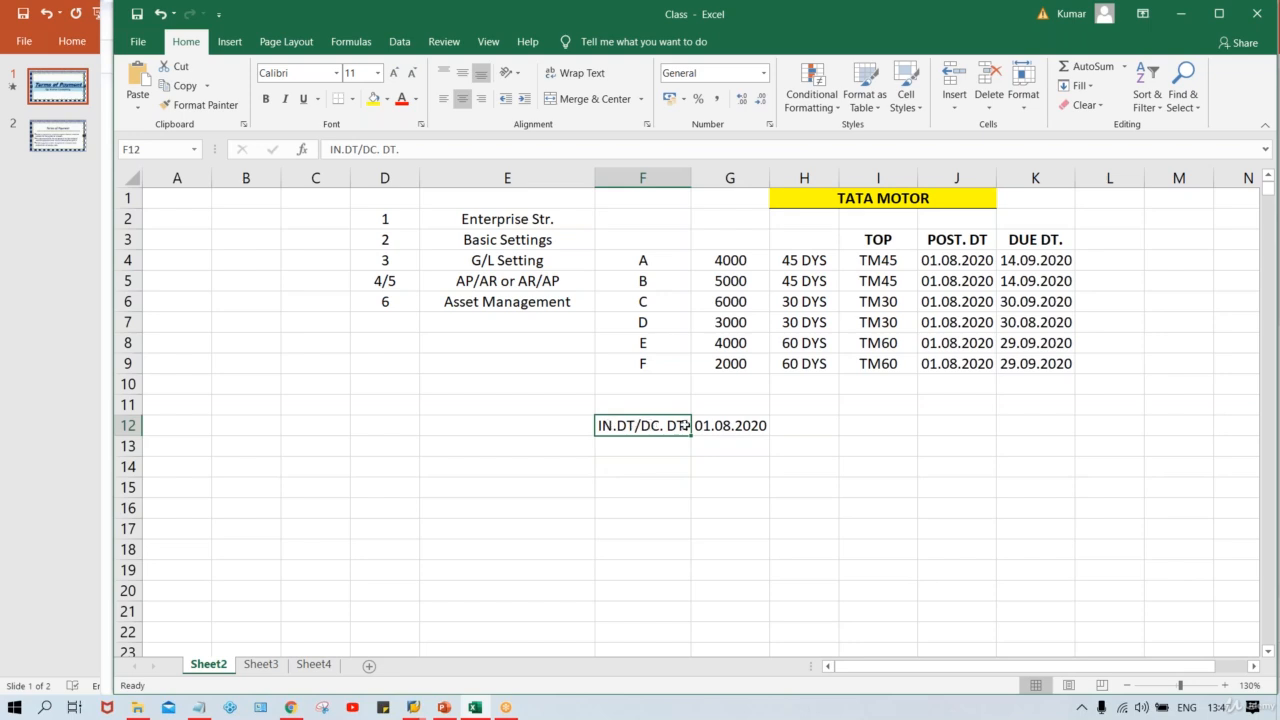
left_click(730, 422)
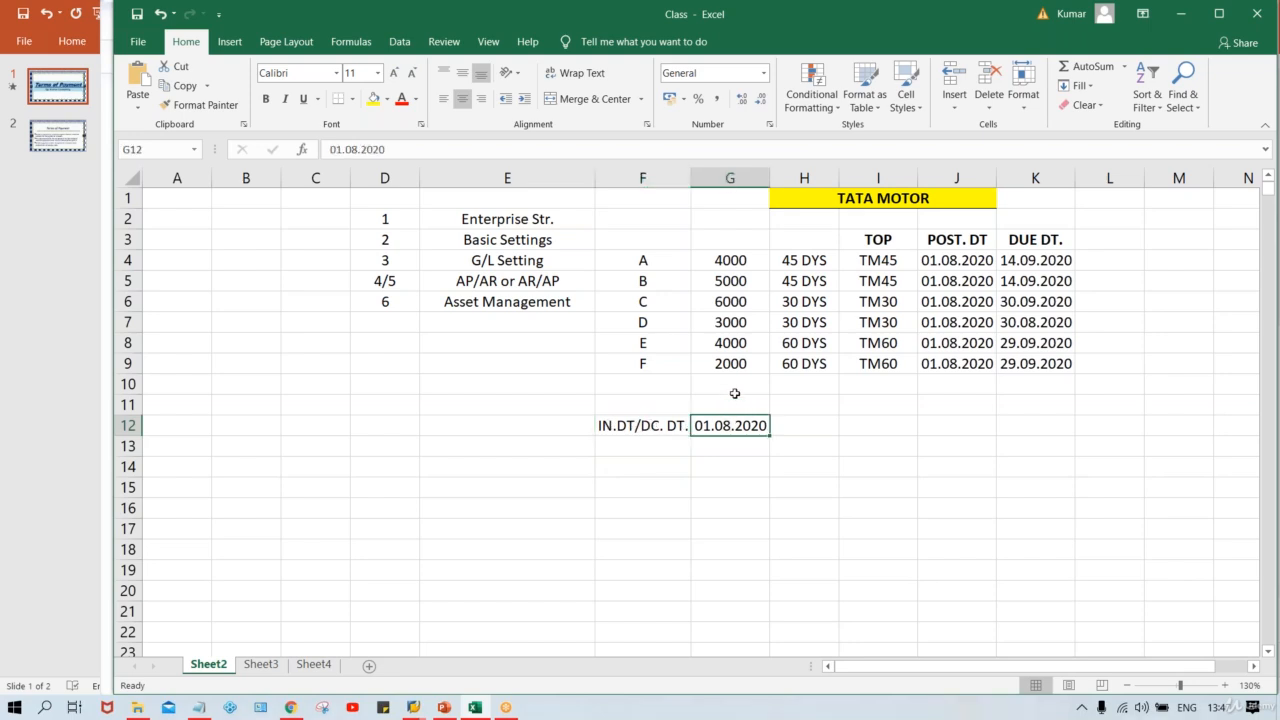
left_click(711, 449)
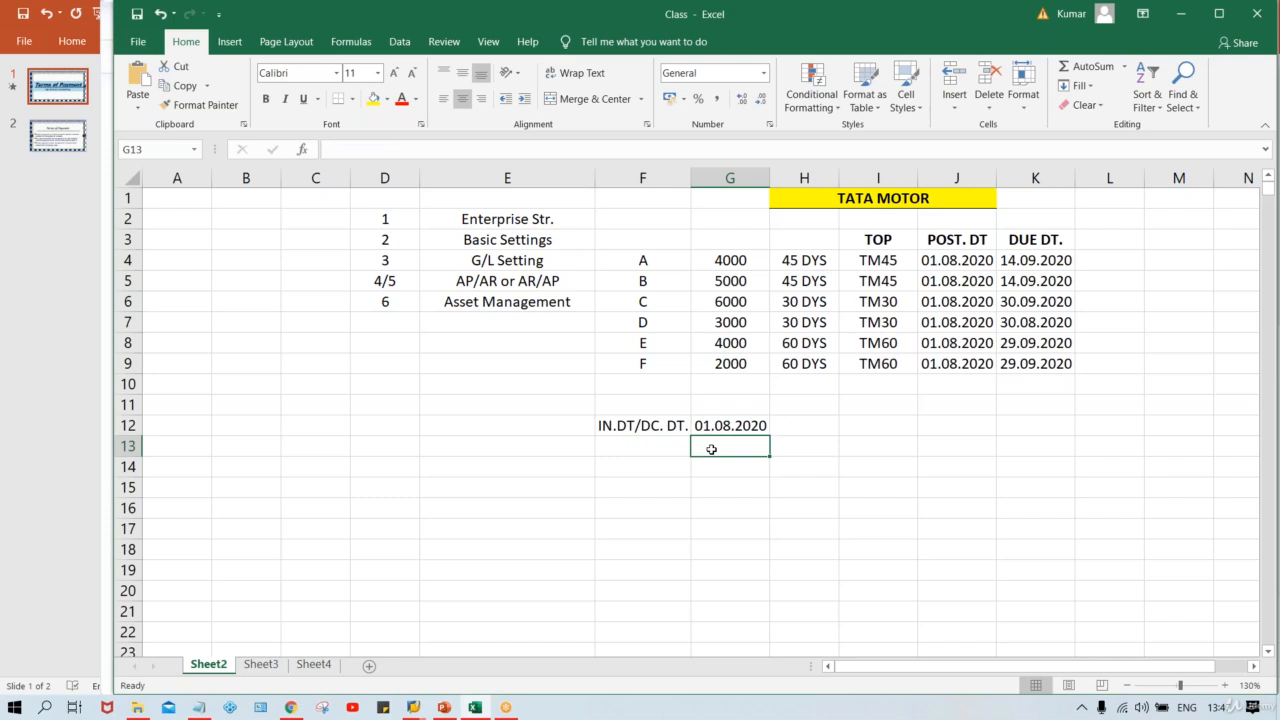
type("05.")
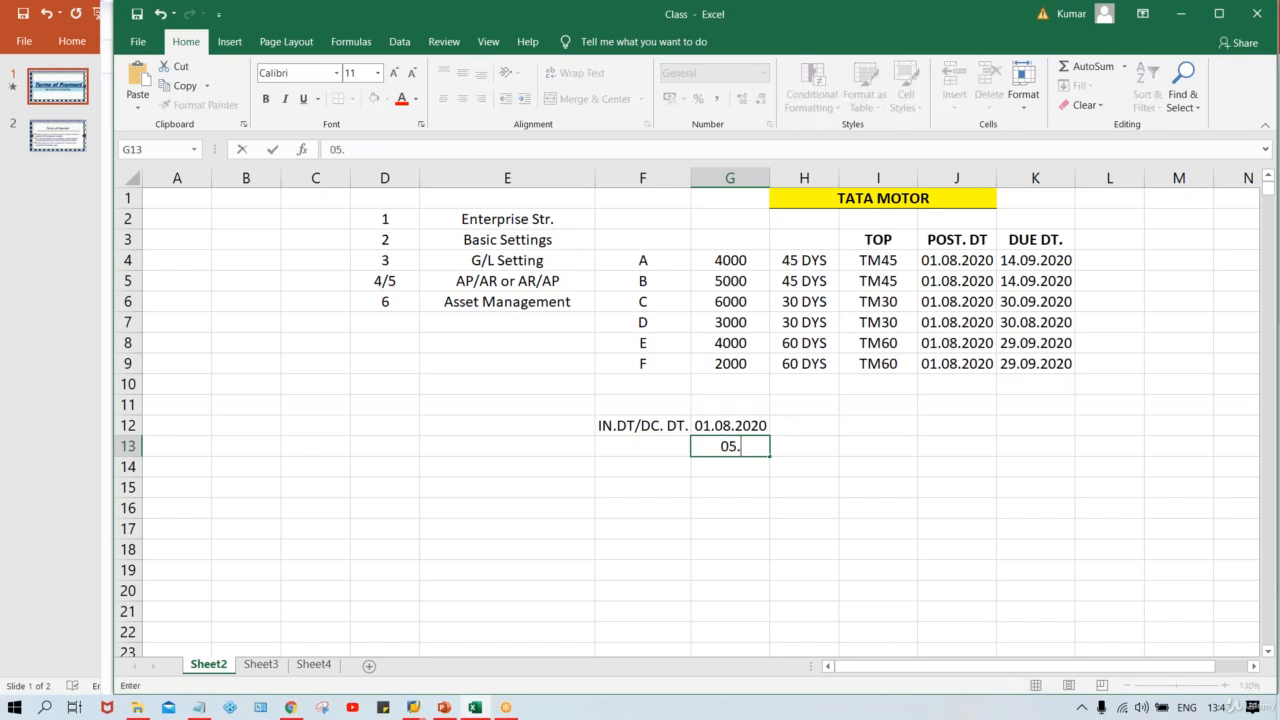
type("08.2020")
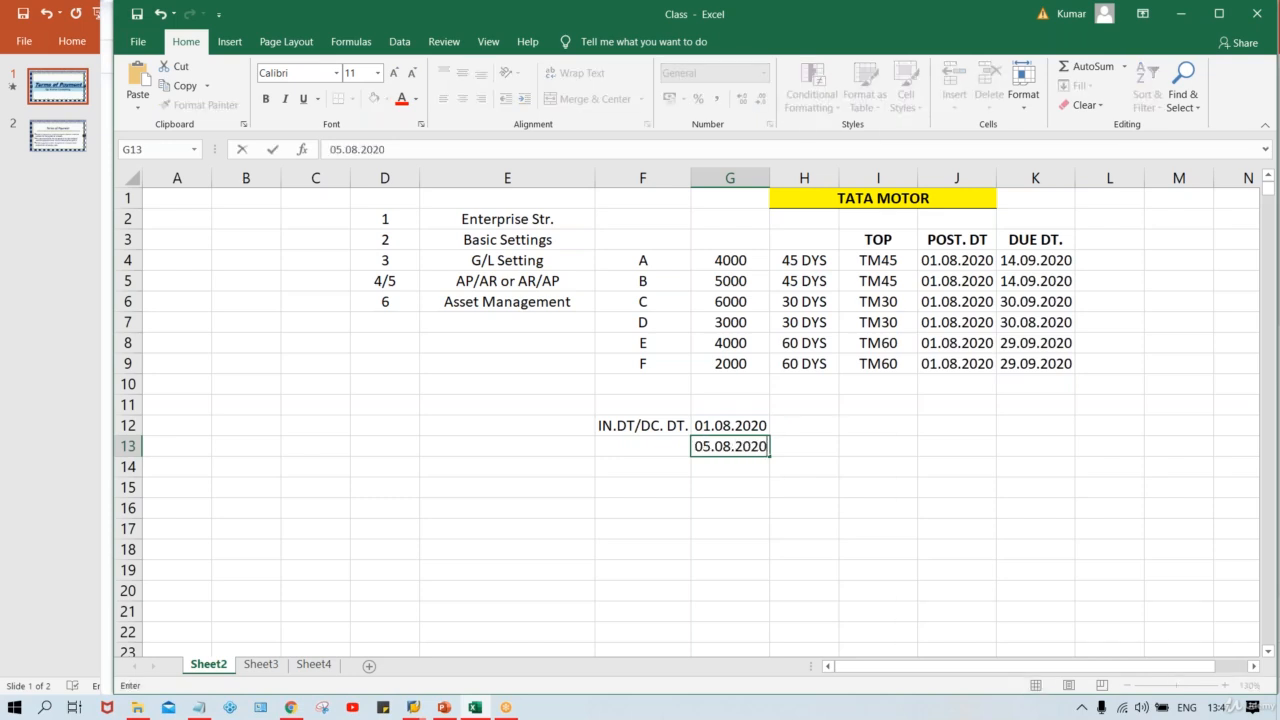
key("Return")
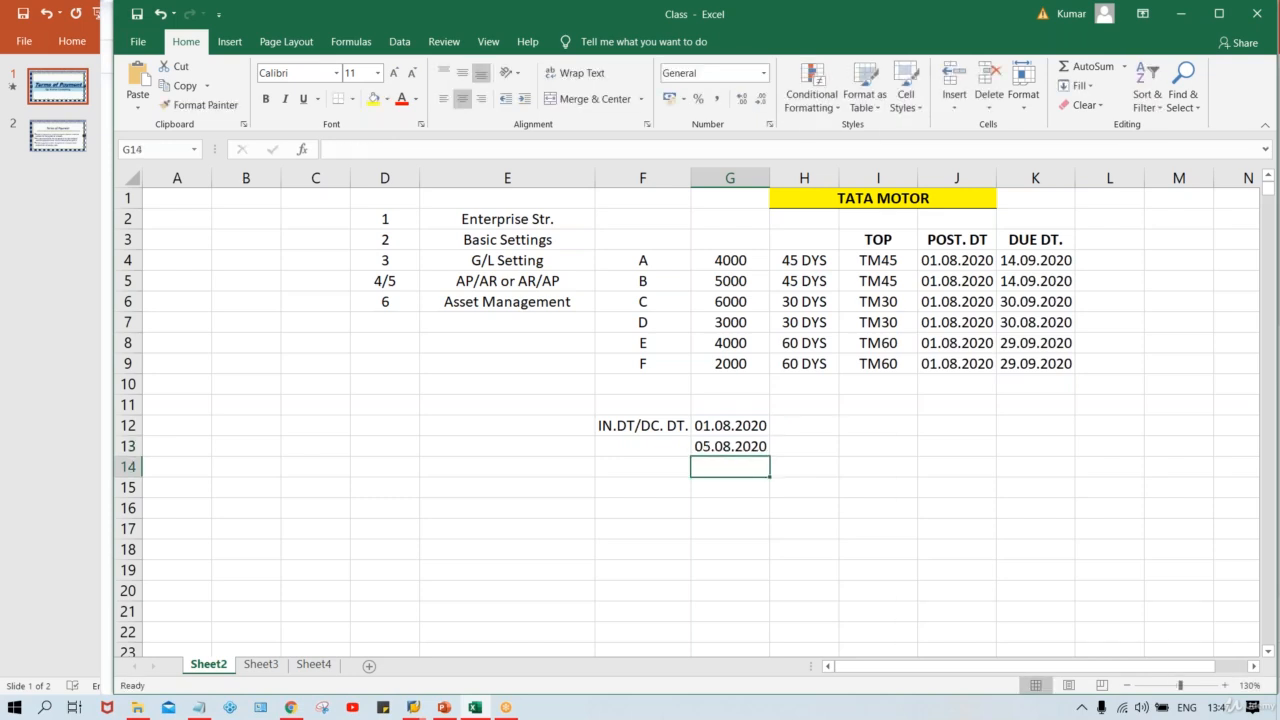
Step: Enter the label POST. DT. in cell F13 beside the second date
left_click(718, 446)
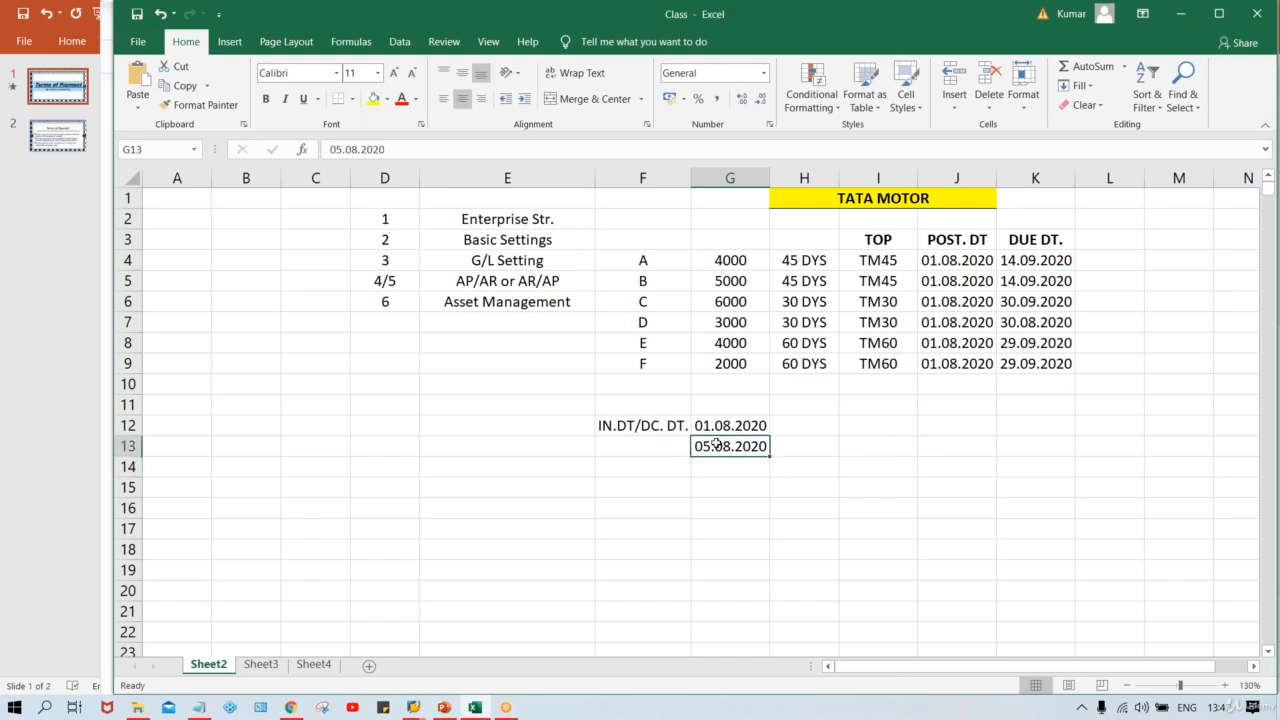
left_click(634, 441)
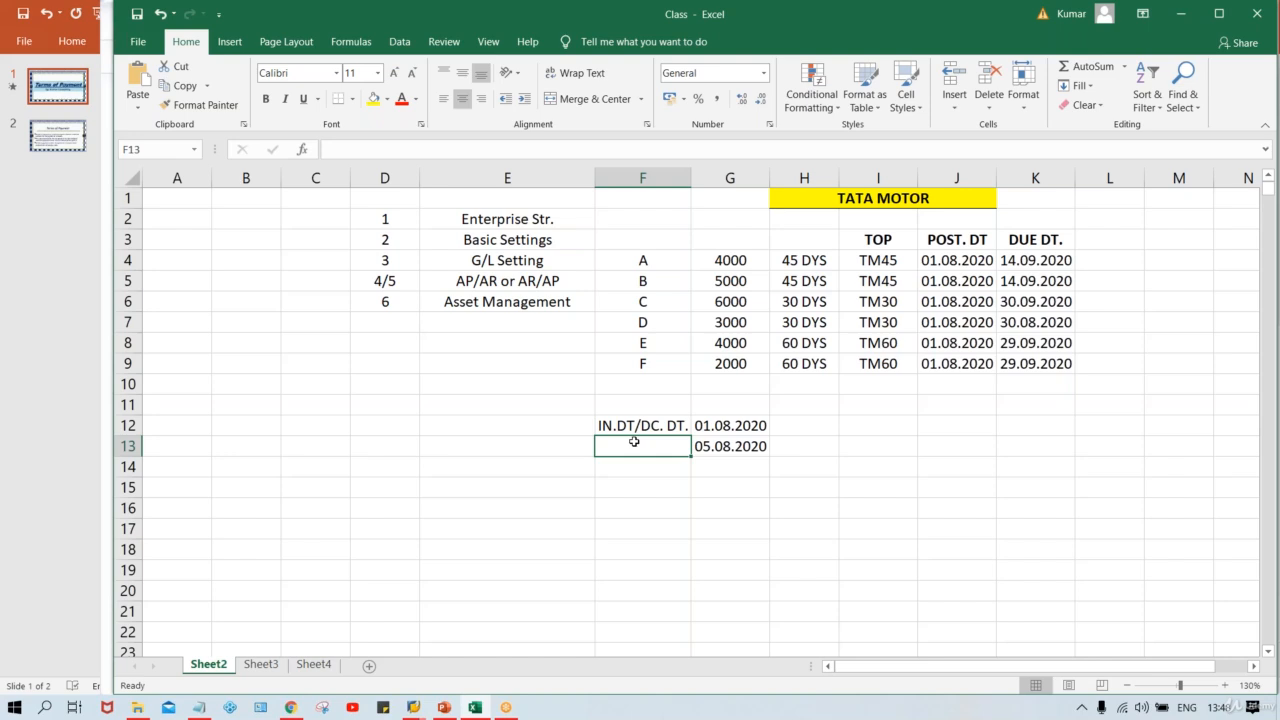
type("POST. DT")
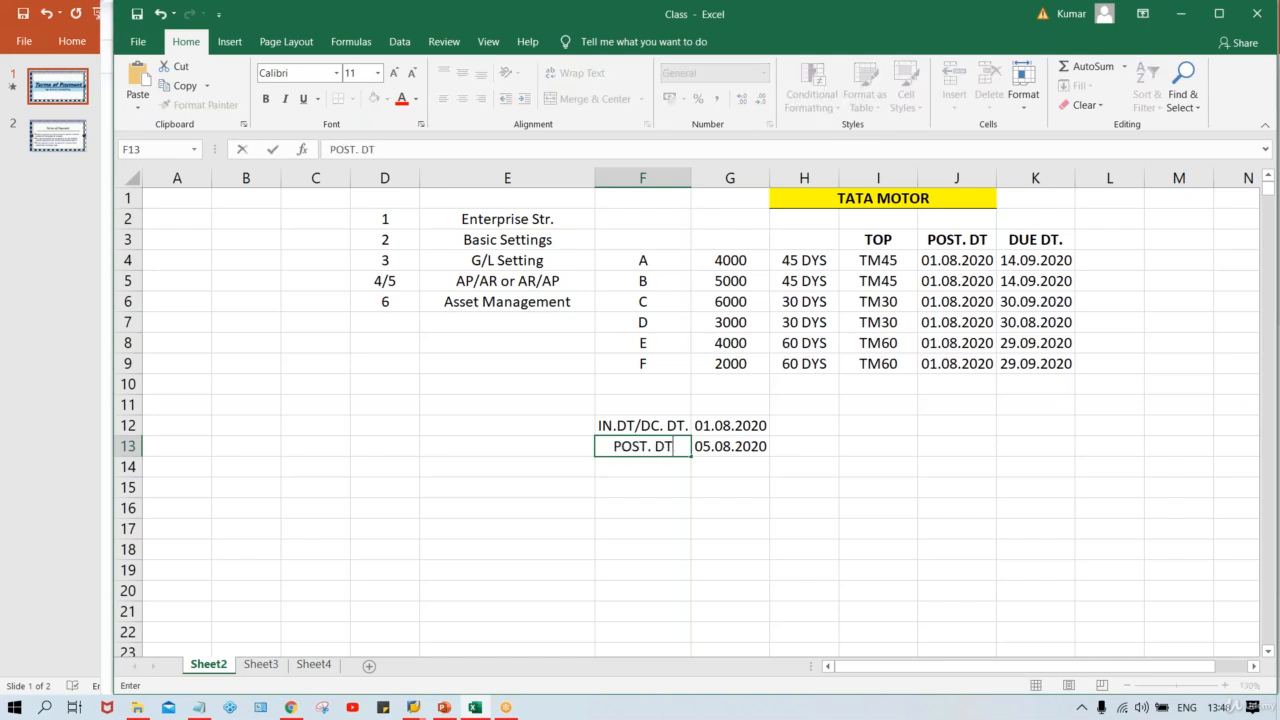
type(".")
key("Return")
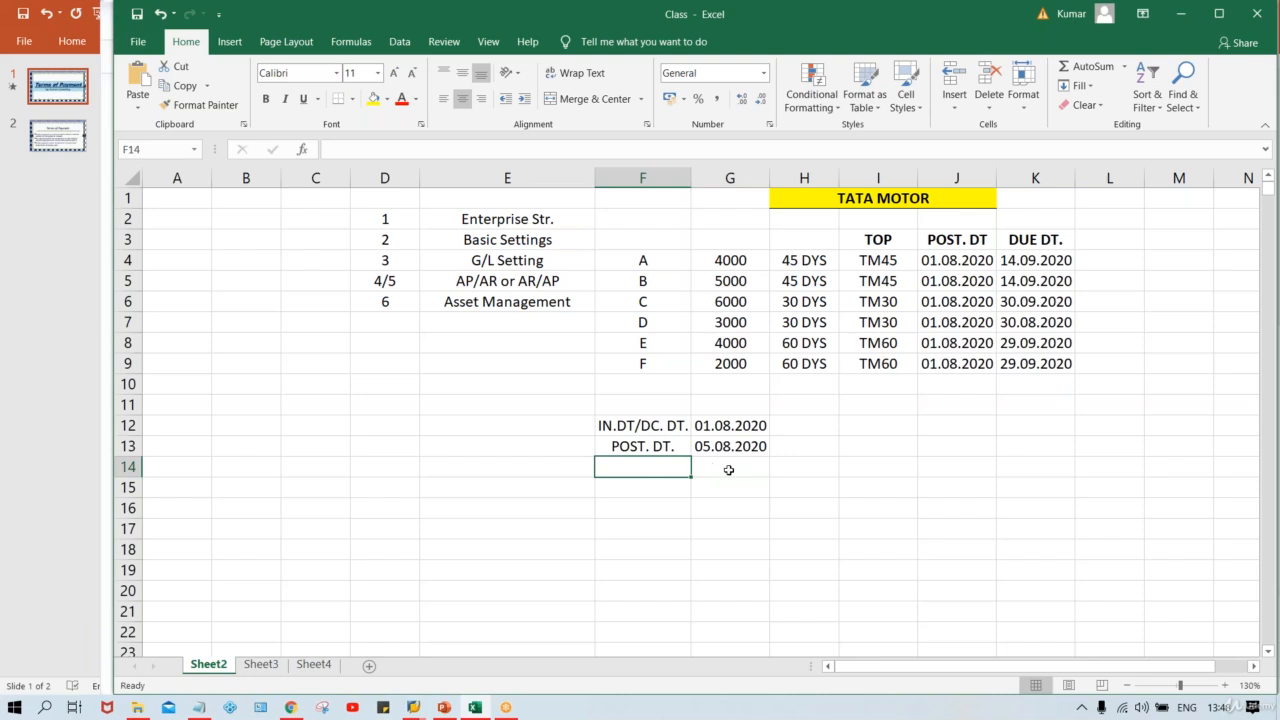
Step: Enter the date 06.08.2020 in cell G14 beneath the posting date
left_click(662, 450)
left_click(733, 450)
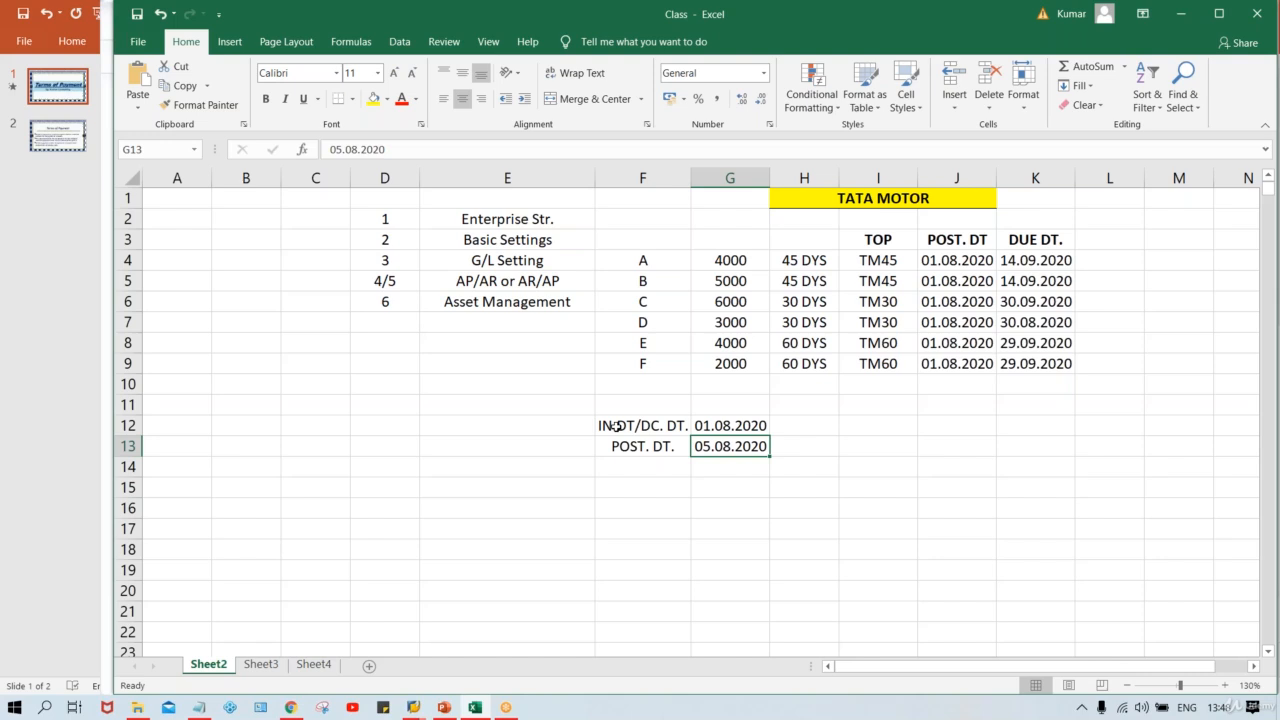
left_click(642, 447)
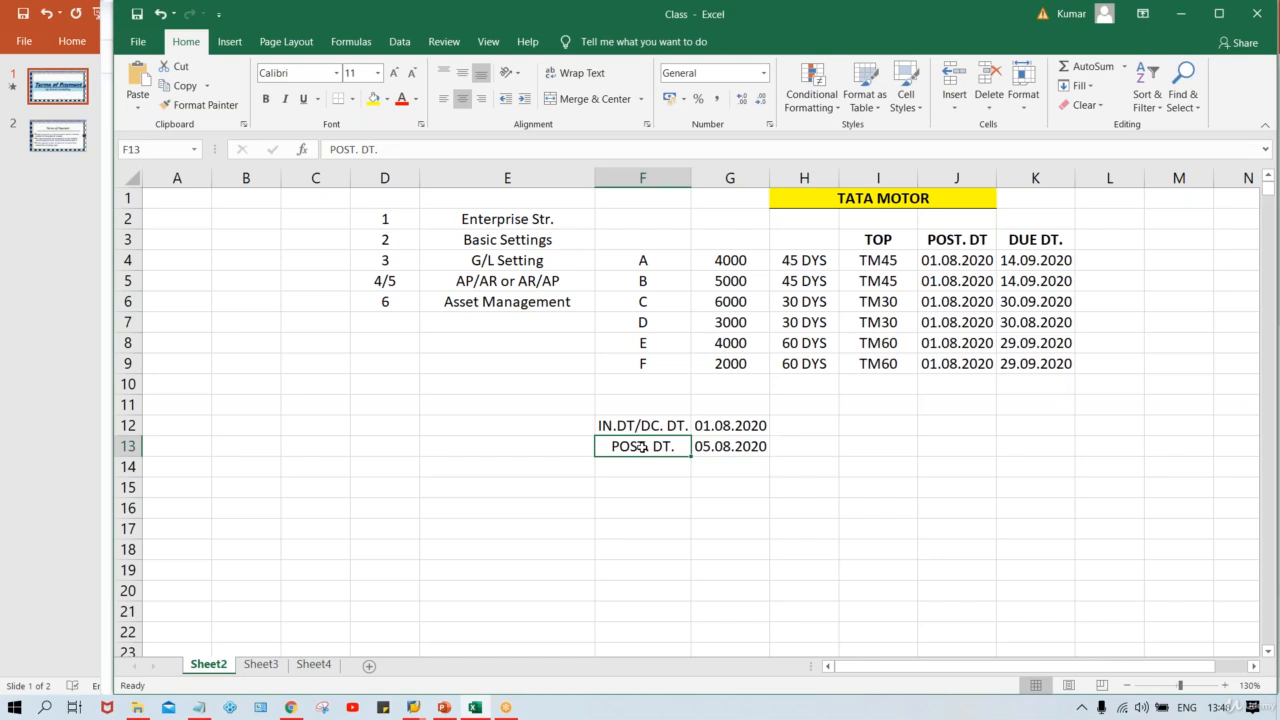
key("Return")
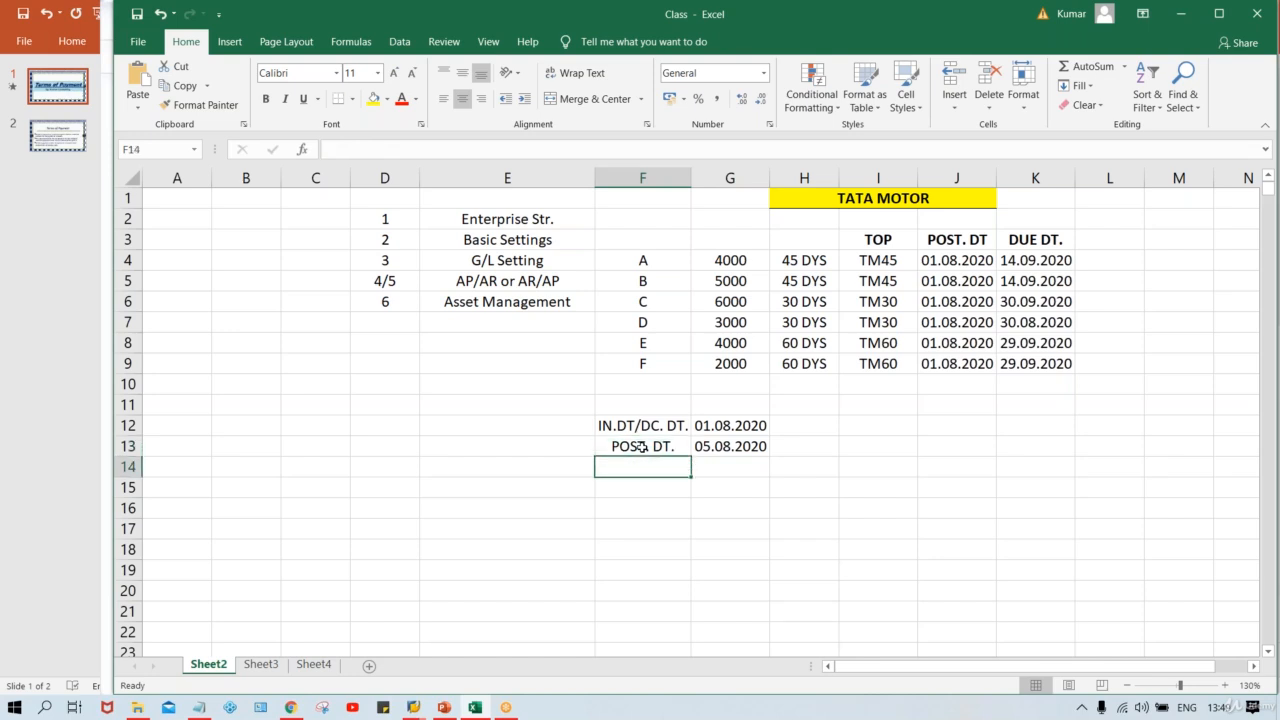
key("Right")
type("06.")
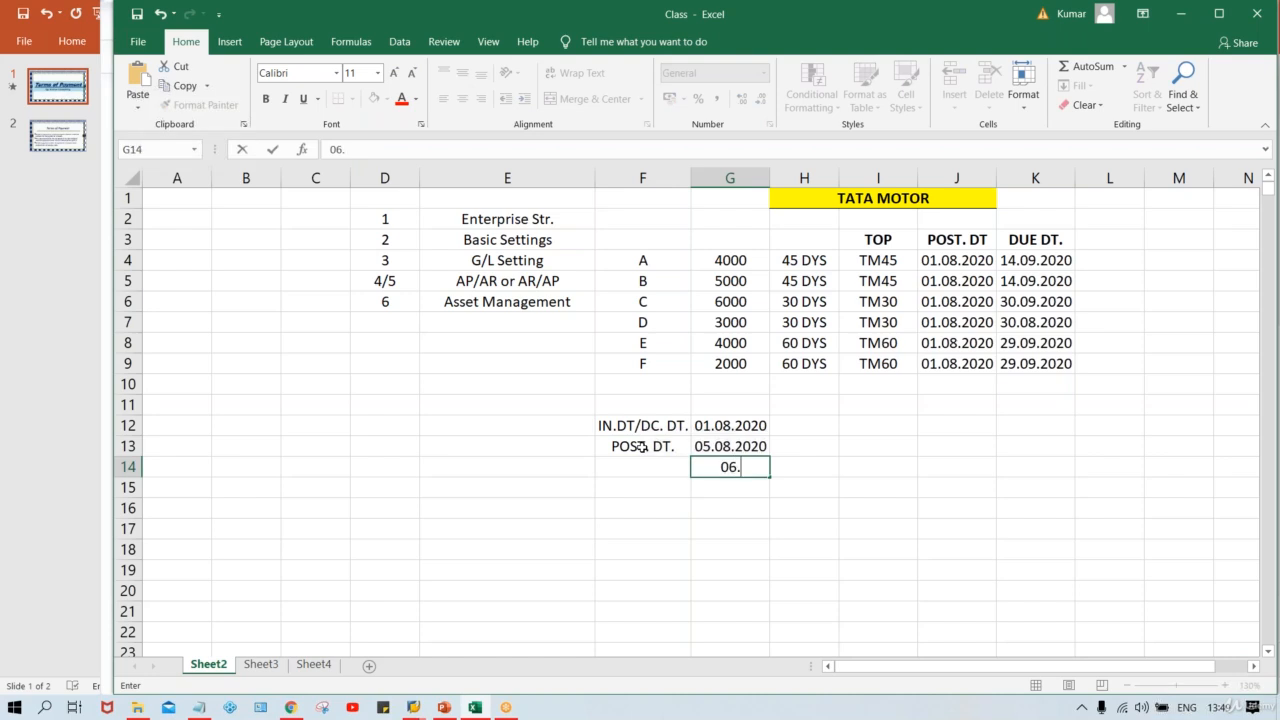
type("08.2020")
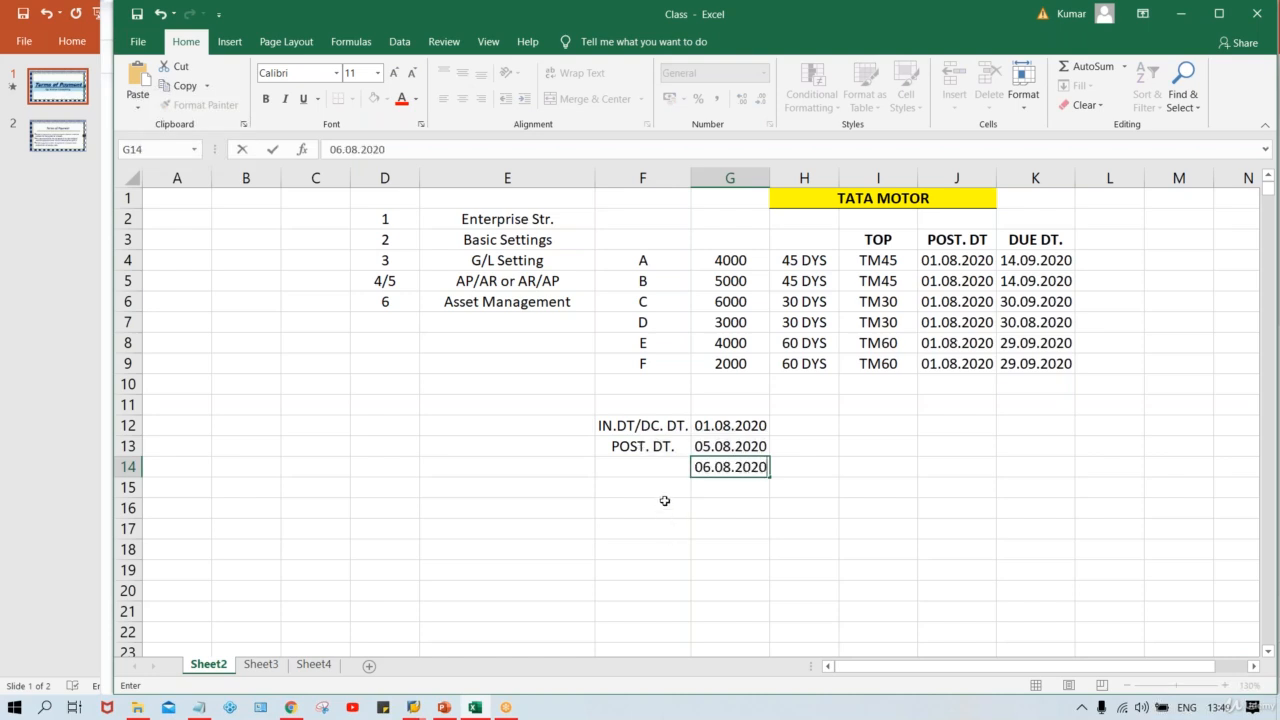
Step: Label cell F14 as ENTRY DT
left_click(637, 462)
type("EN")
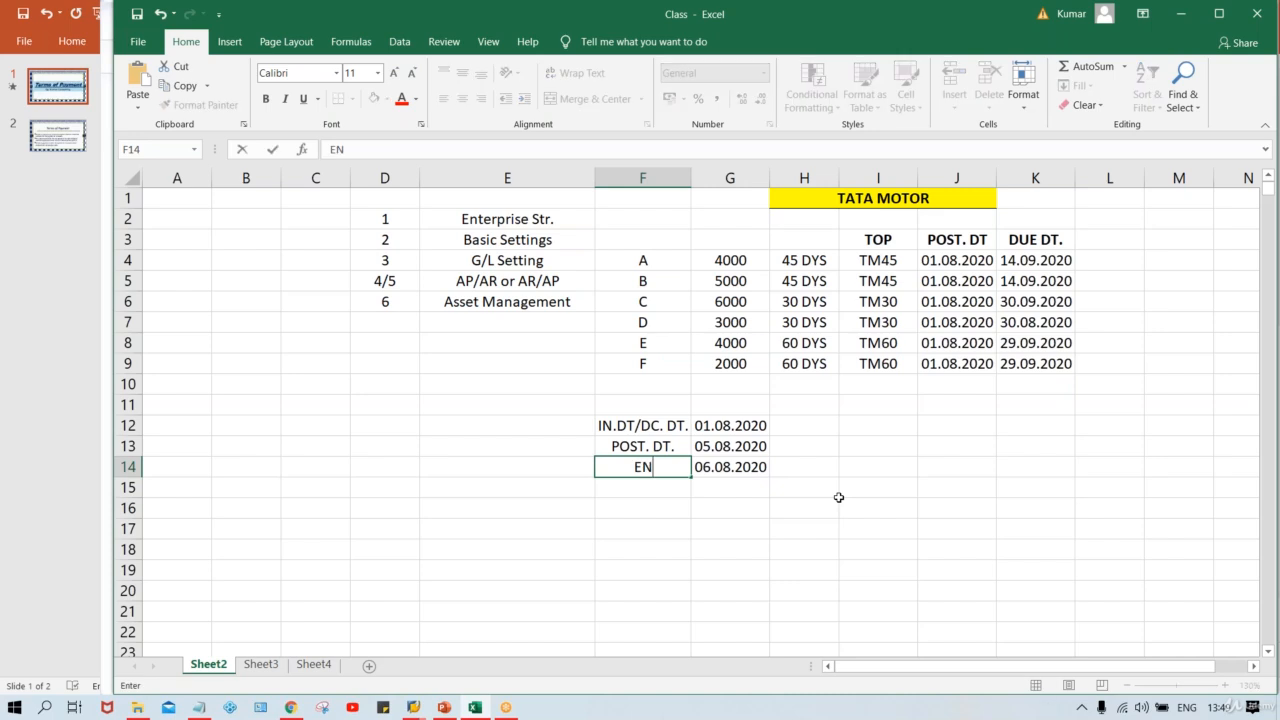
type("TRY DT.")
key("Return")
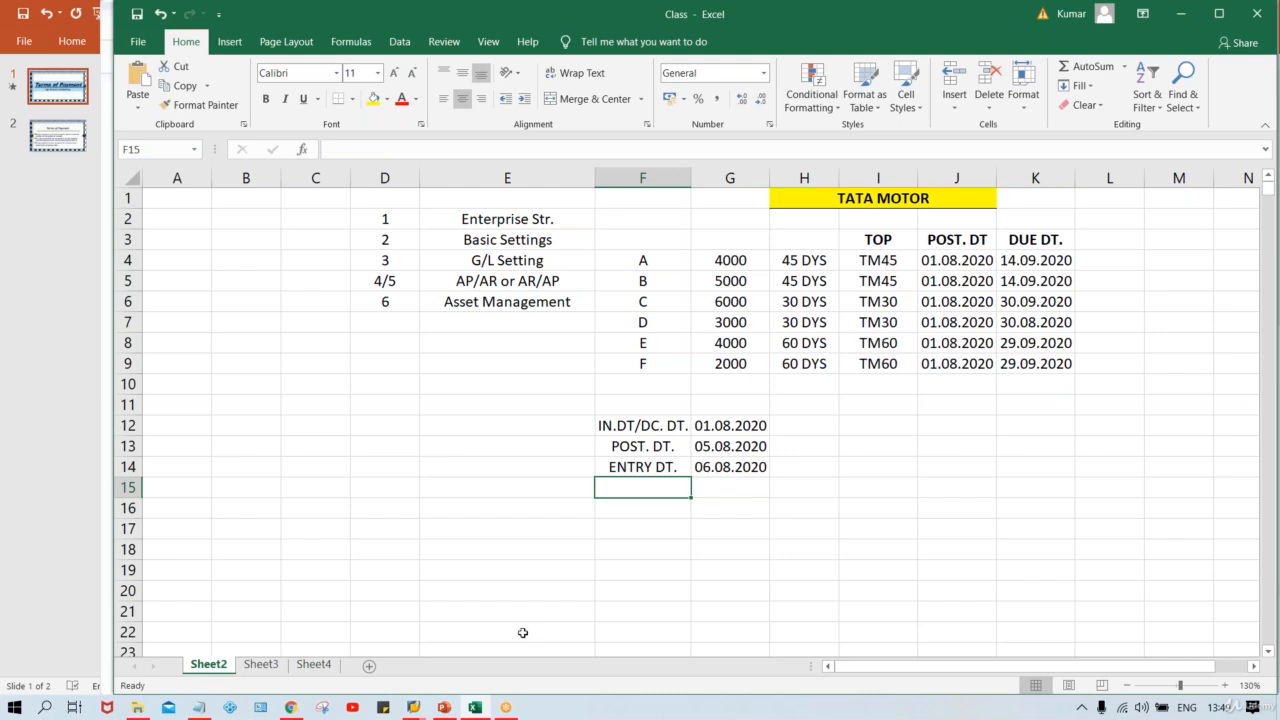
Step: Switch to the SAP window and start transaction FB60 to enter a vendor invoice
mouse_move(413, 707)
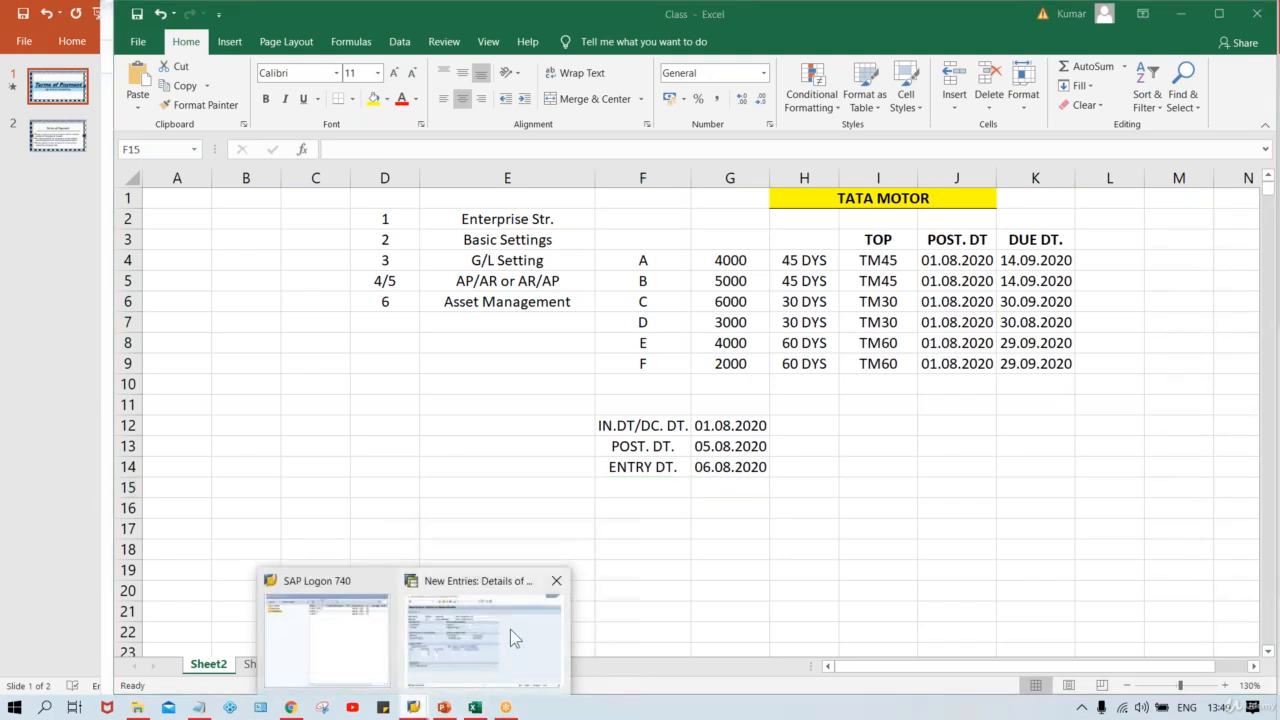
left_click(510, 629)
left_click(656, 58)
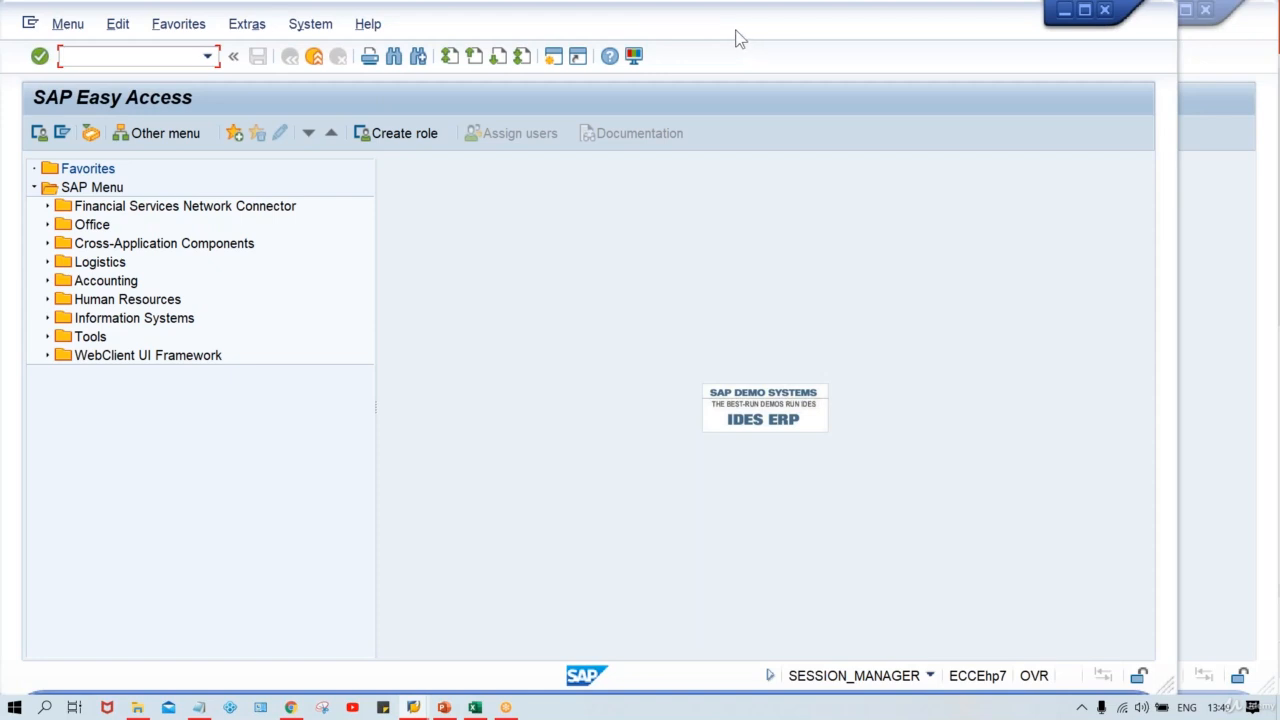
left_click_drag(761, 49, 848, 41)
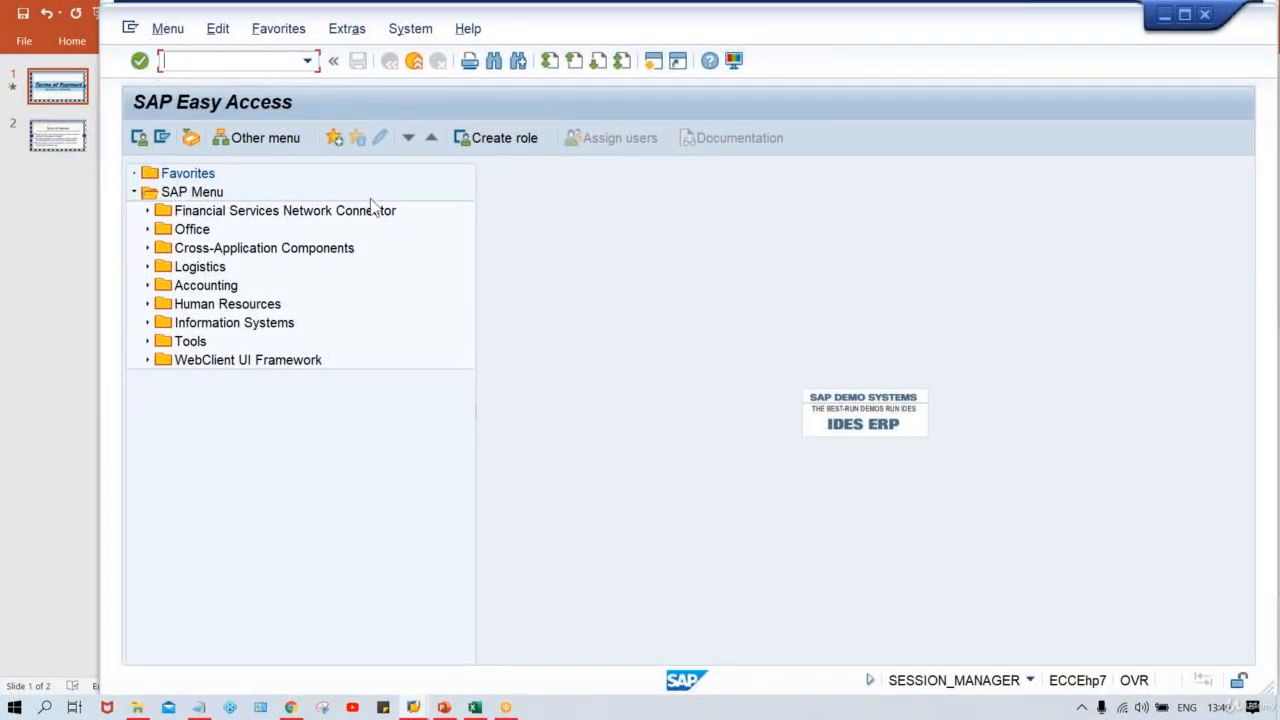
type("FB60")
key("Return")
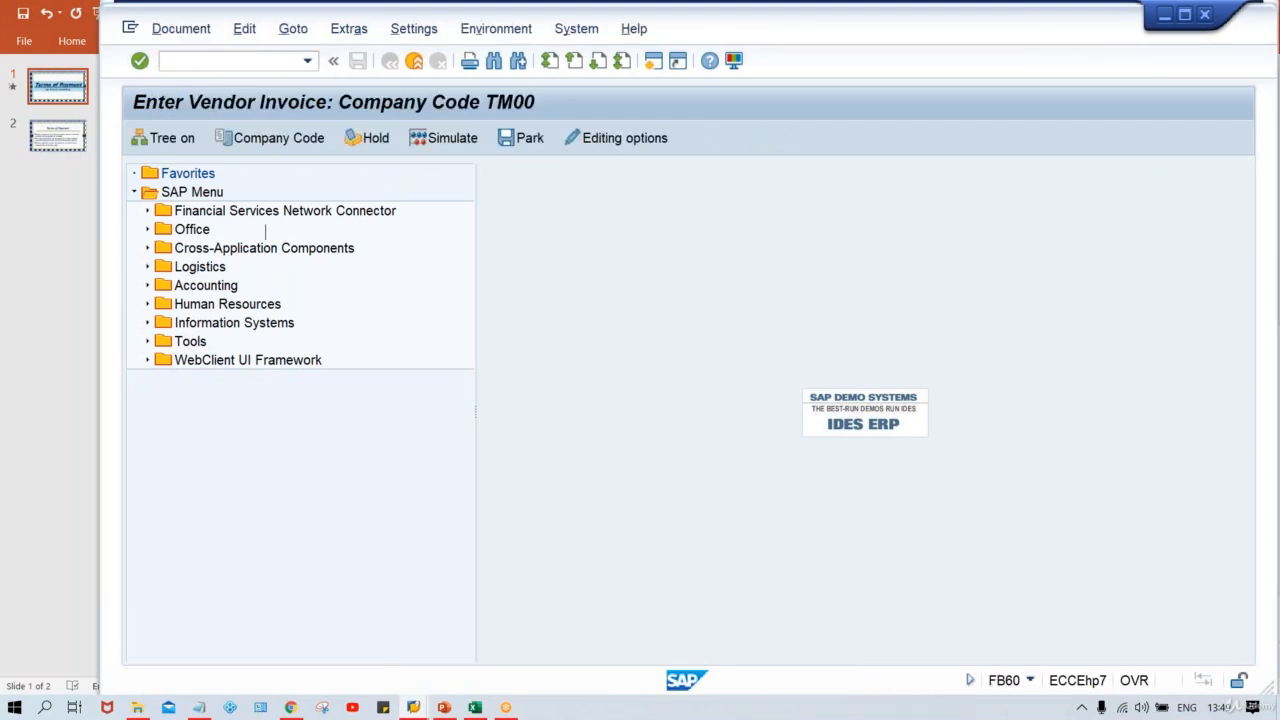
Step: Pick a vendor from the vendor field history and set the invoice date to 01.08.2020
left_click(303, 233)
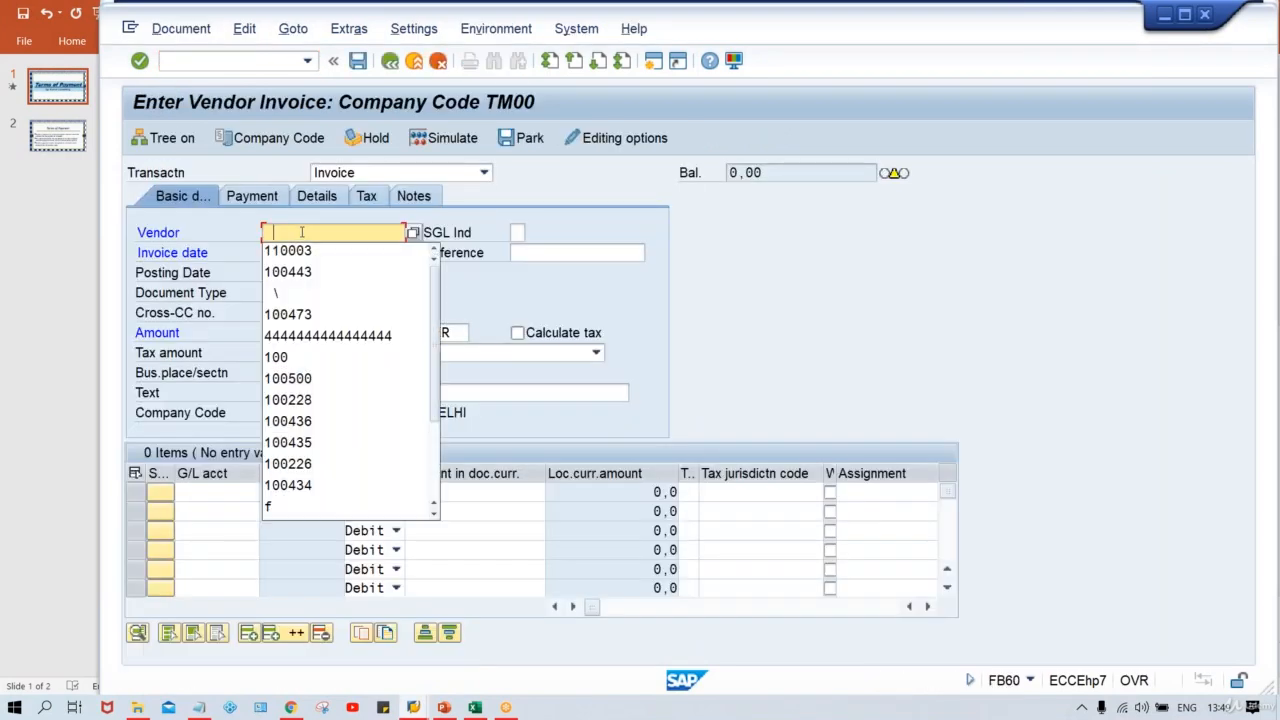
left_click(303, 252)
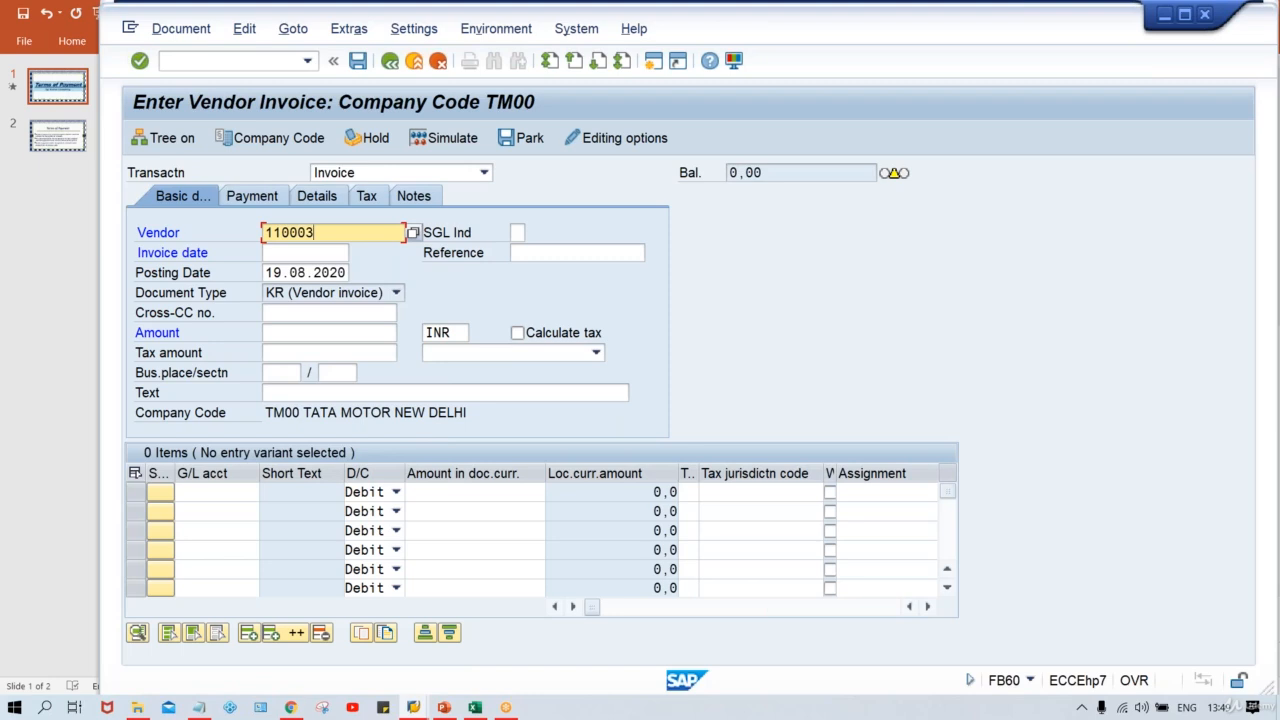
left_click(304, 253)
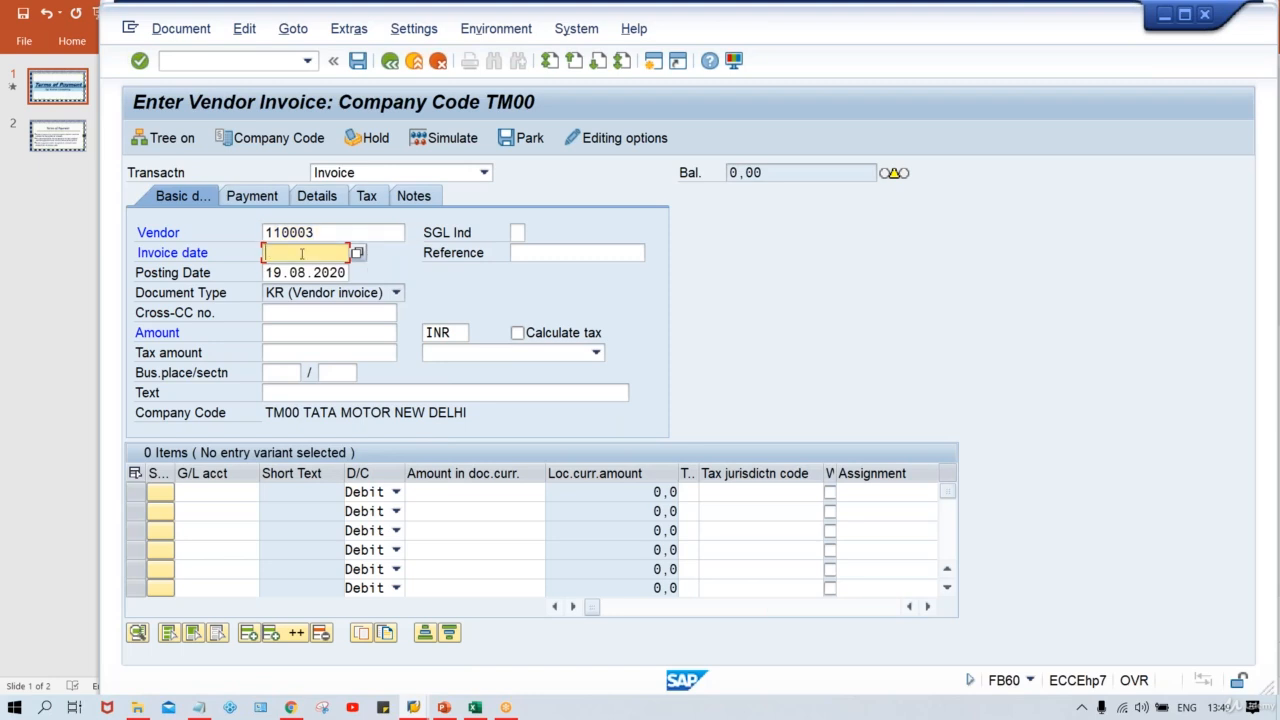
type("01.08.2020")
key("Tab")
key("Tab")
key("Tab")
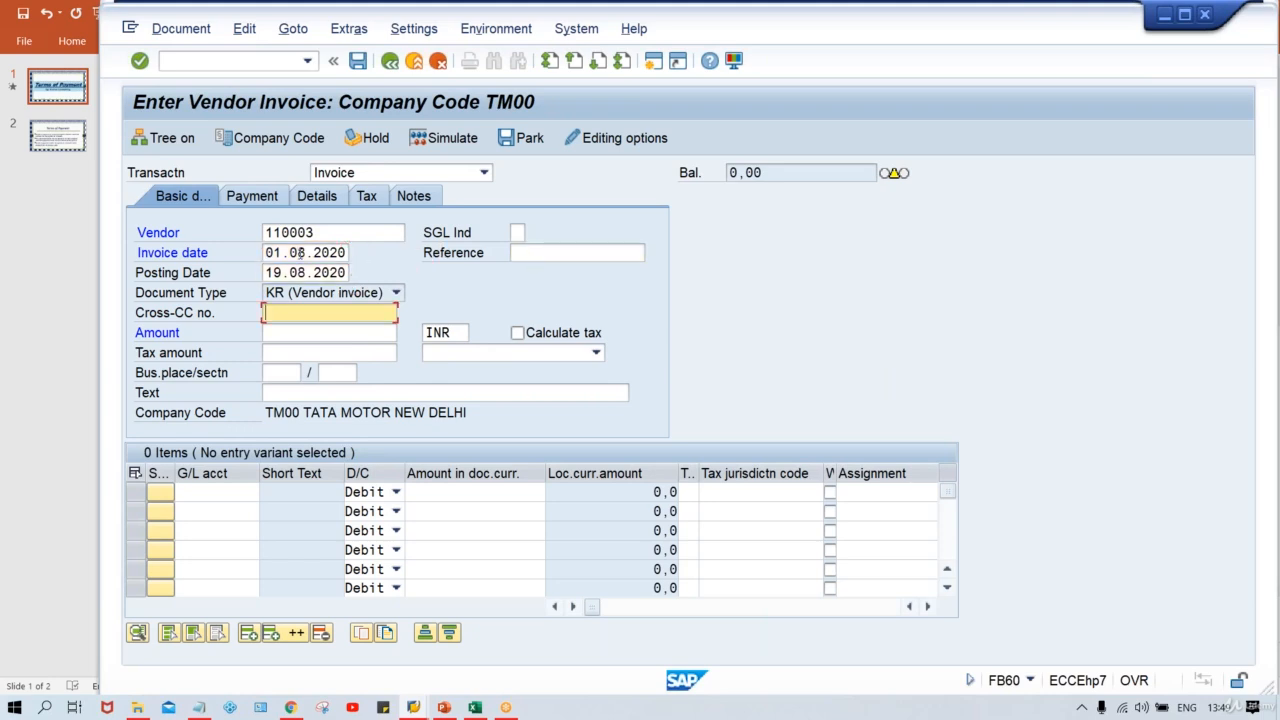
Step: Set the posting date to 05.08.2020
key("shift+Tab")
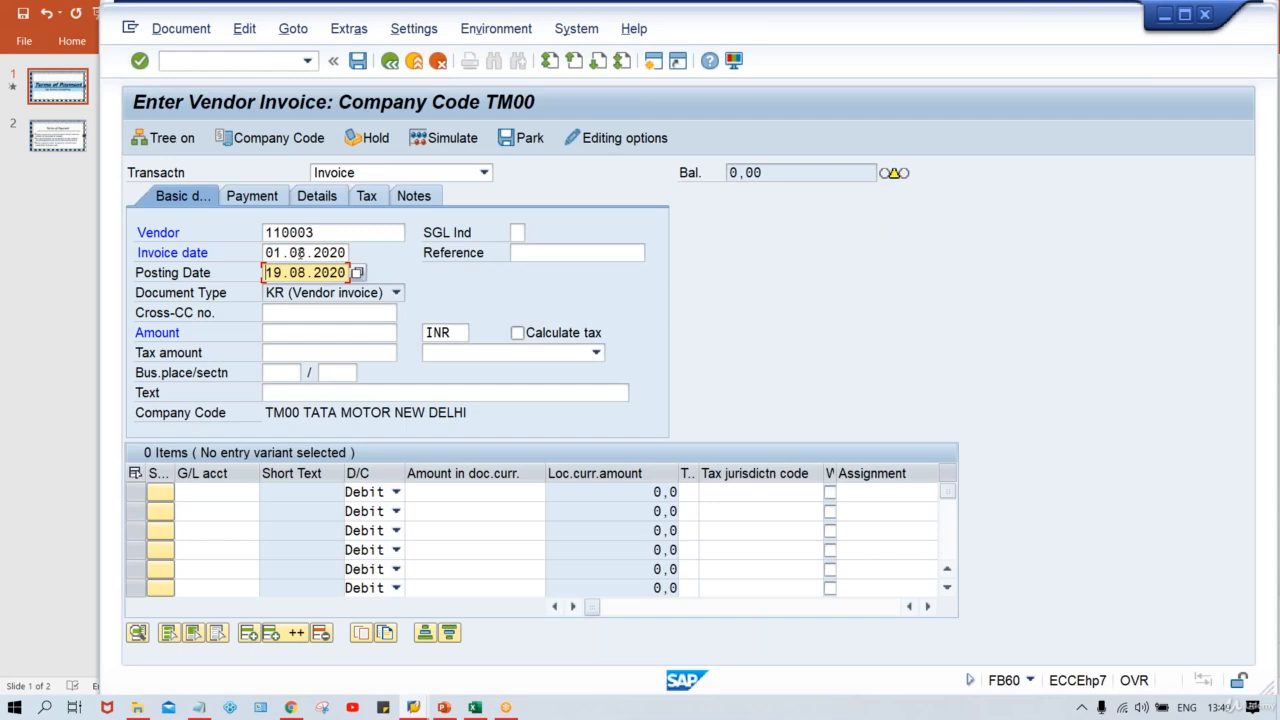
type("05")
left_click(288, 252)
left_click(311, 272)
Step: Switch back to the workbook and examine the invoice, posting and entry date rows
left_click(472, 708)
left_click(646, 453)
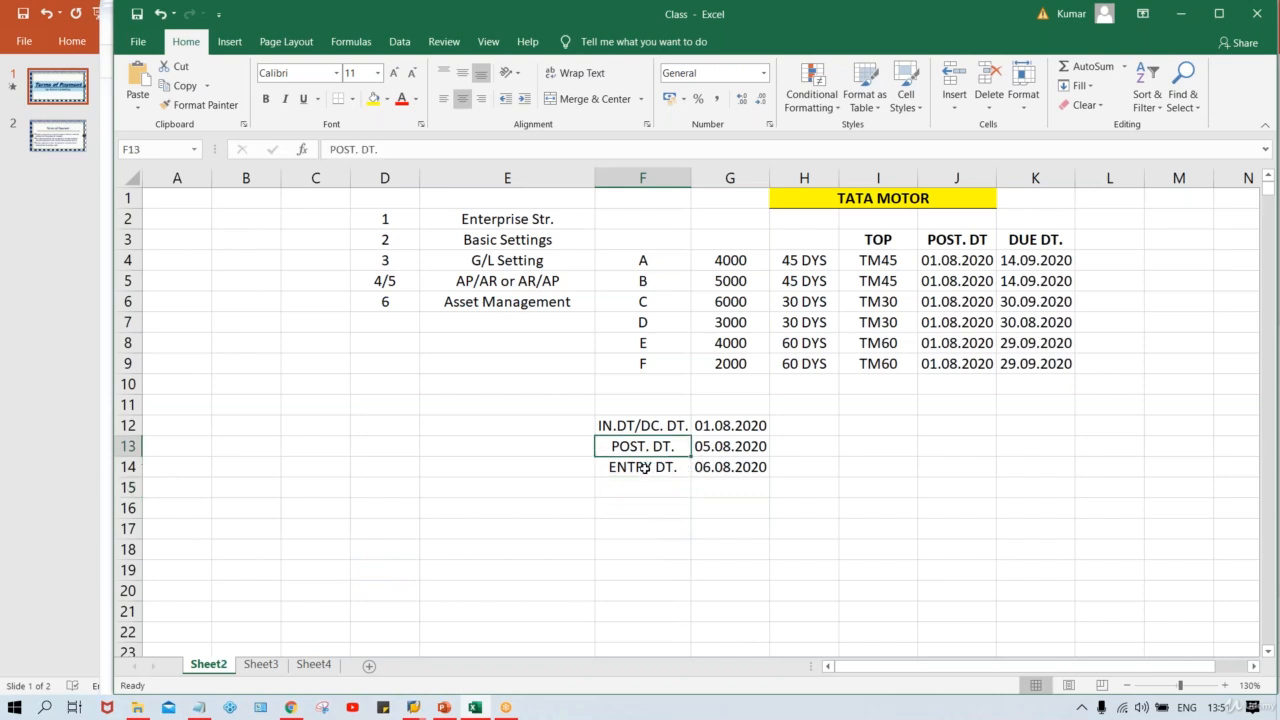
left_click(716, 464)
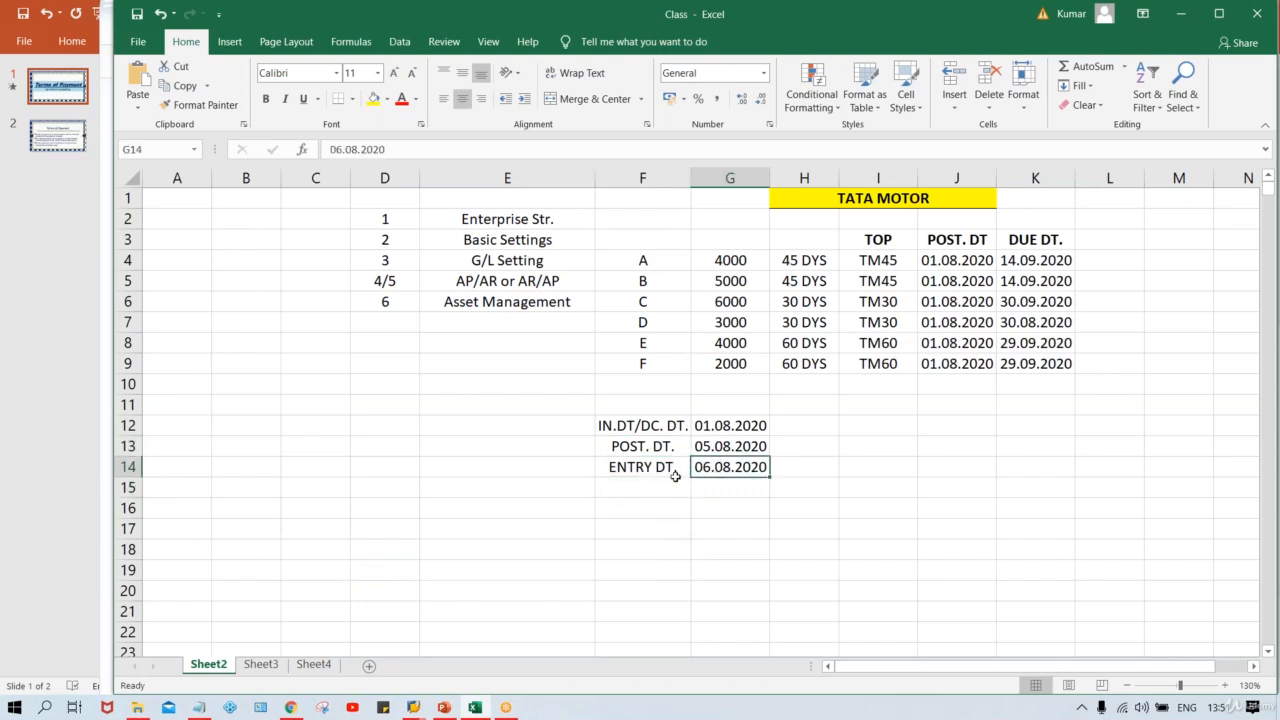
left_click(630, 468)
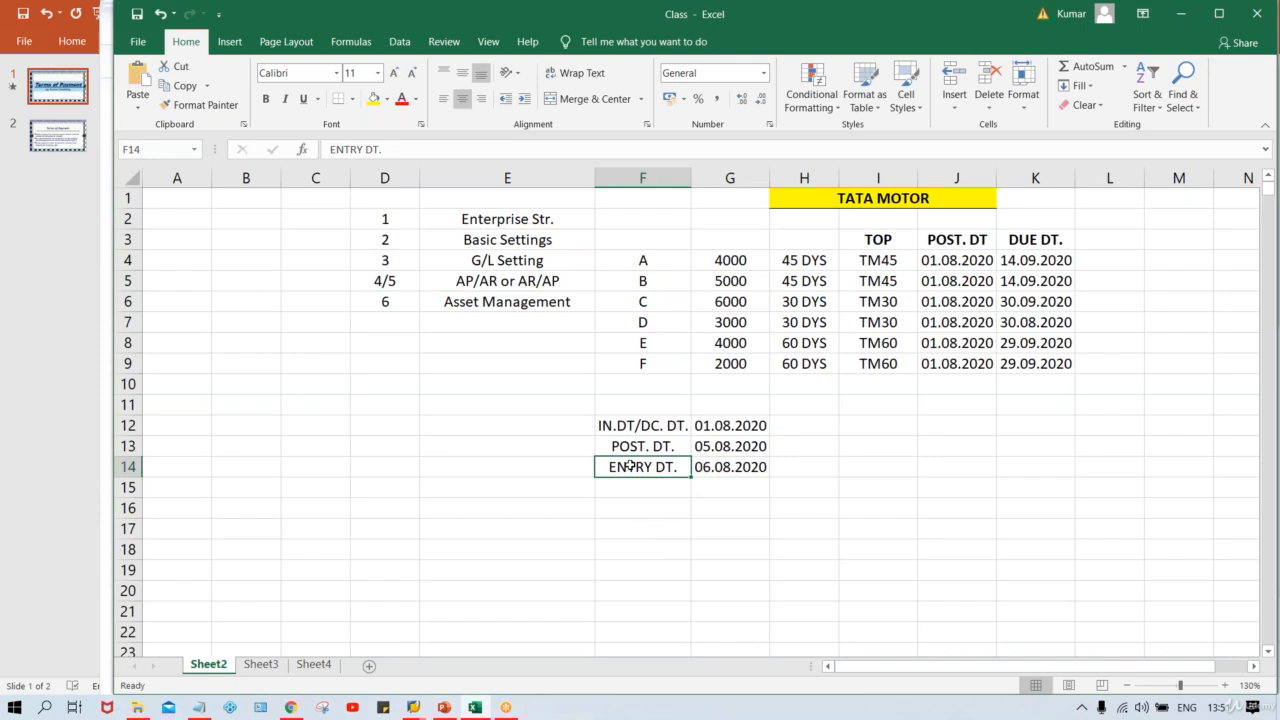
left_click(722, 463)
left_click(628, 467)
left_click(749, 473)
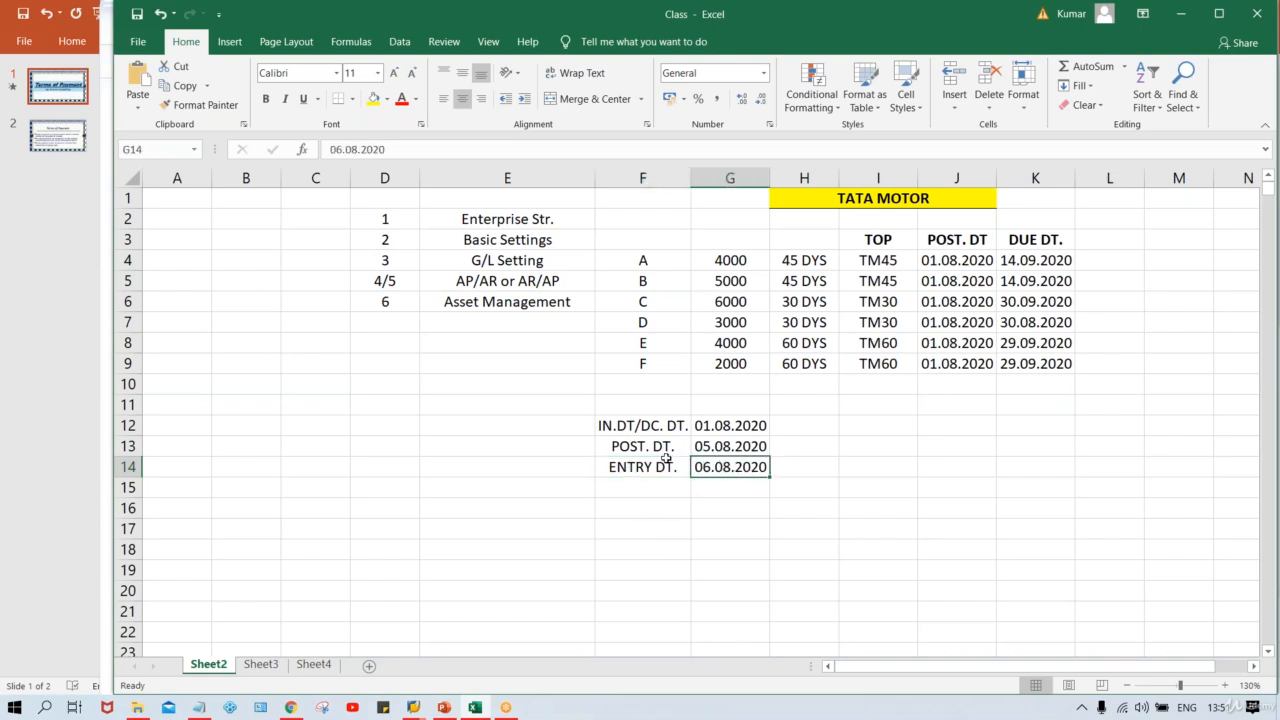
left_click_drag(660, 430, 665, 438)
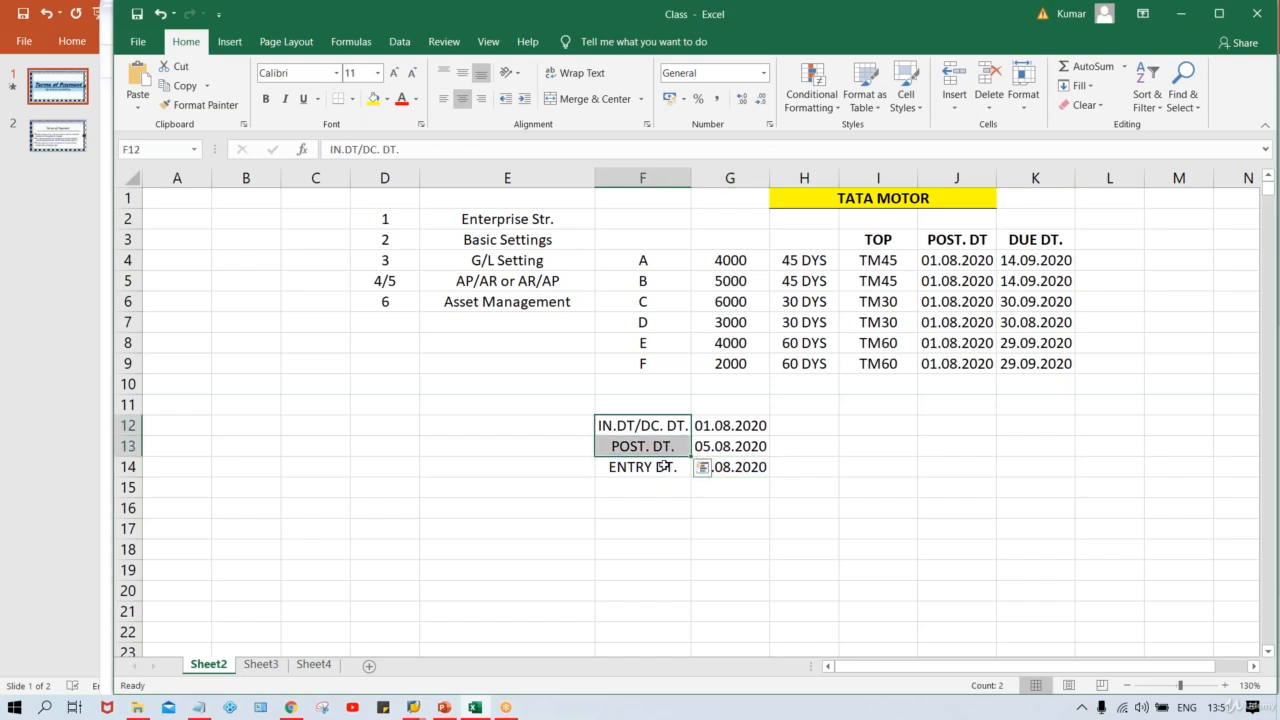
left_click(663, 466)
left_click(716, 470)
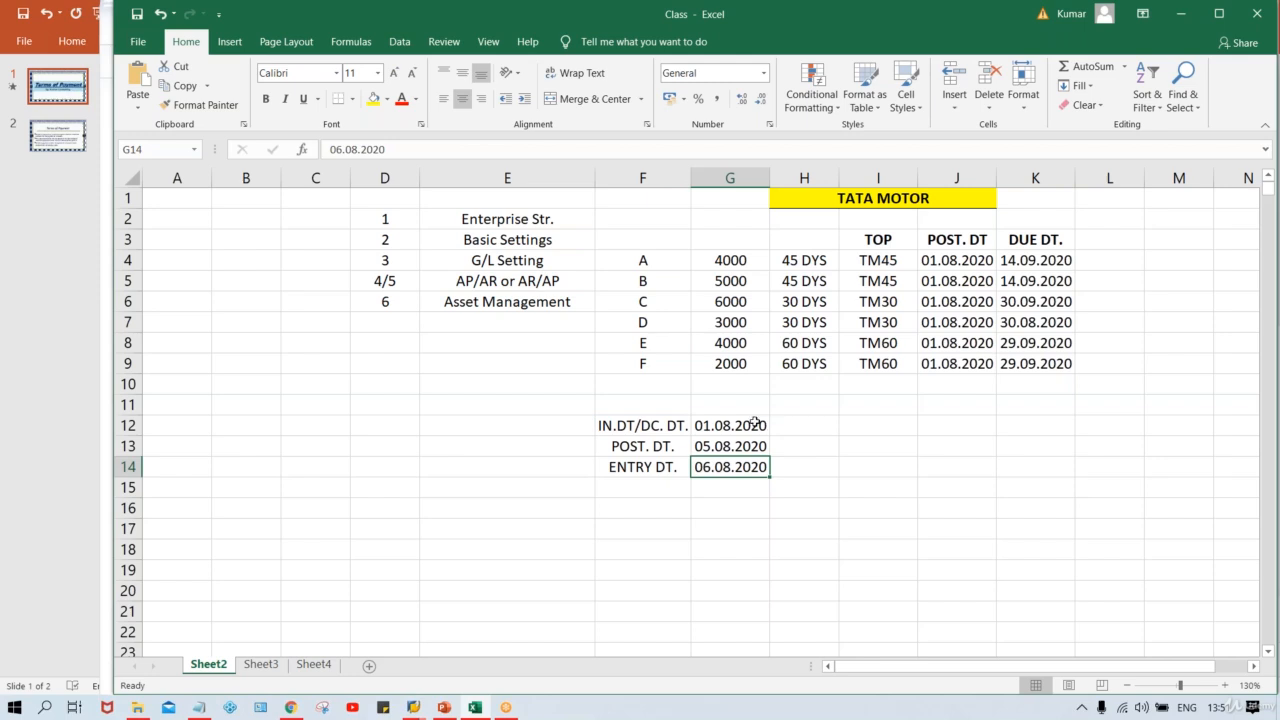
Step: Enter 30 DYS in cell H12 and fill it down through H14
left_click(827, 427)
type("30 DY")
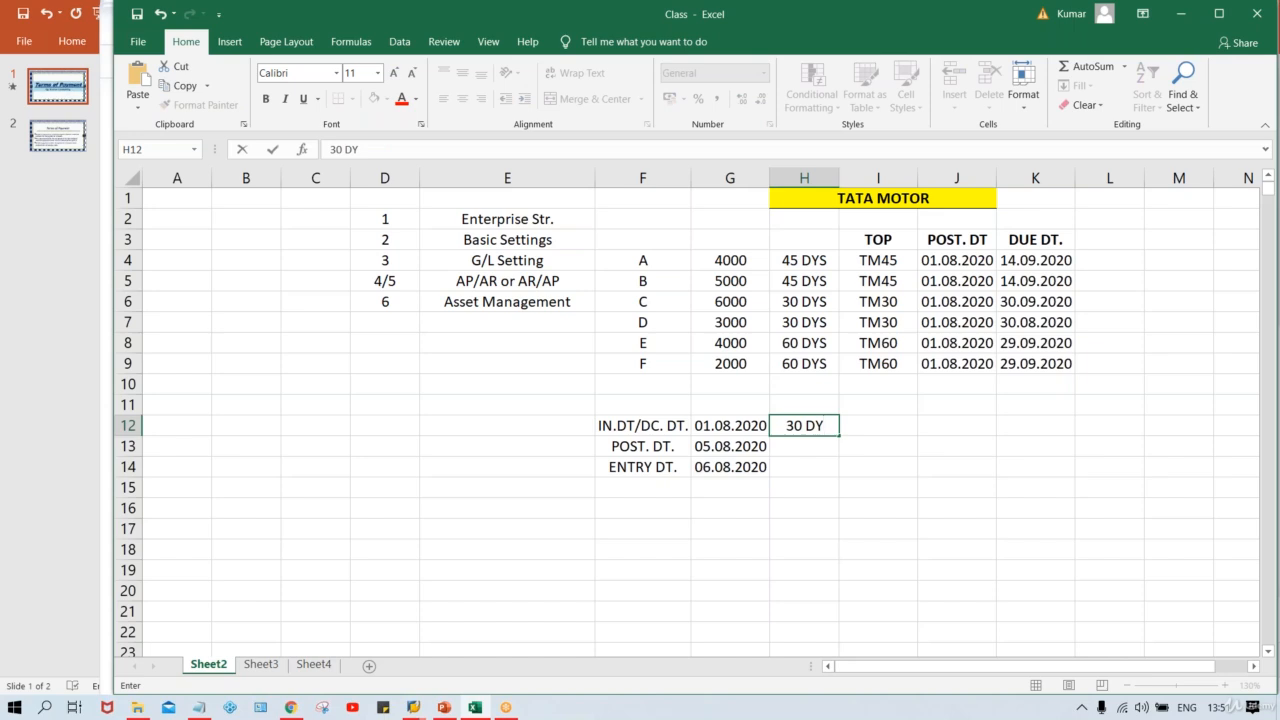
type("S")
key("Return")
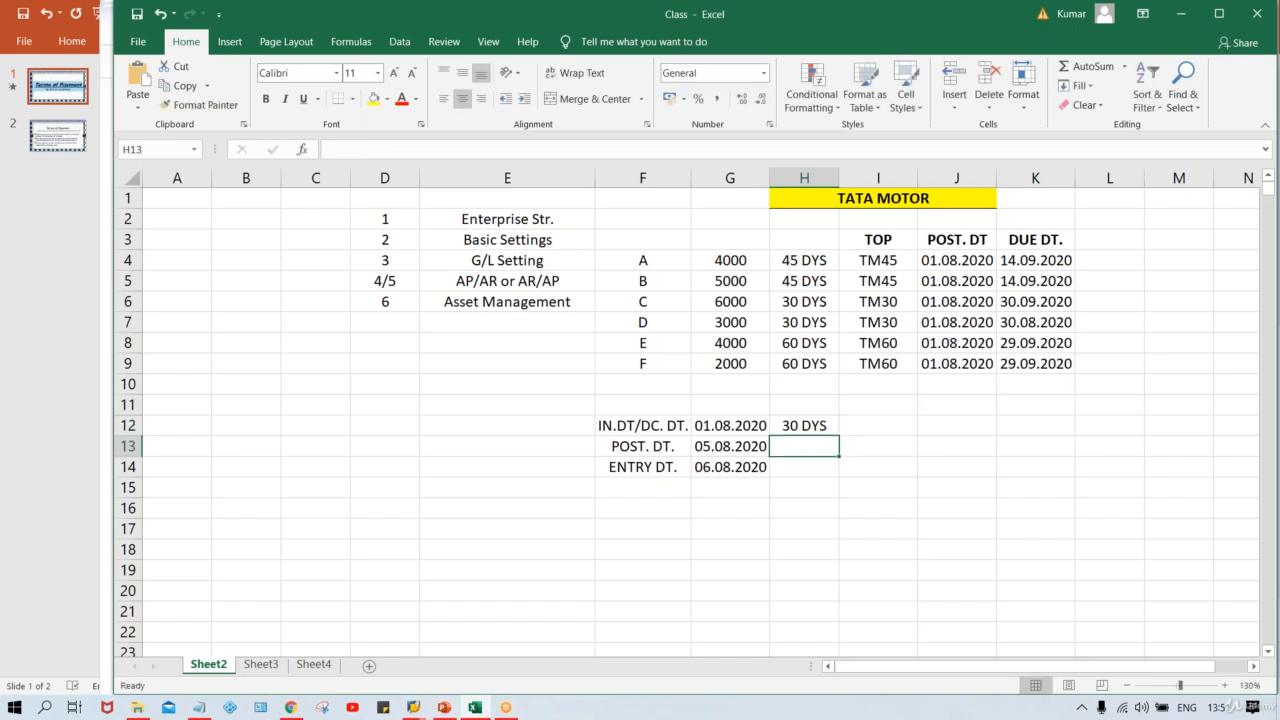
left_click_drag(823, 423, 820, 464)
key("ctrl+d")
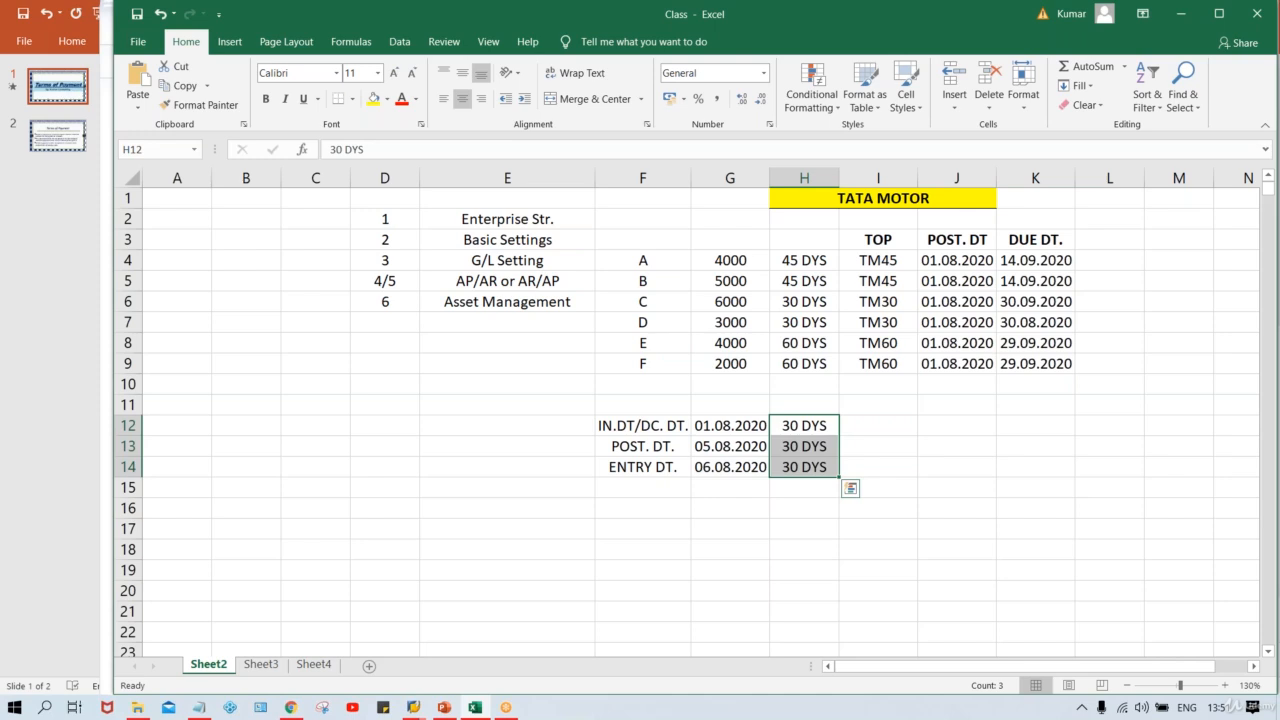
Step: Examine the three date rows with their 30-day terms, then return to the SAP invoice screen
left_click(791, 430)
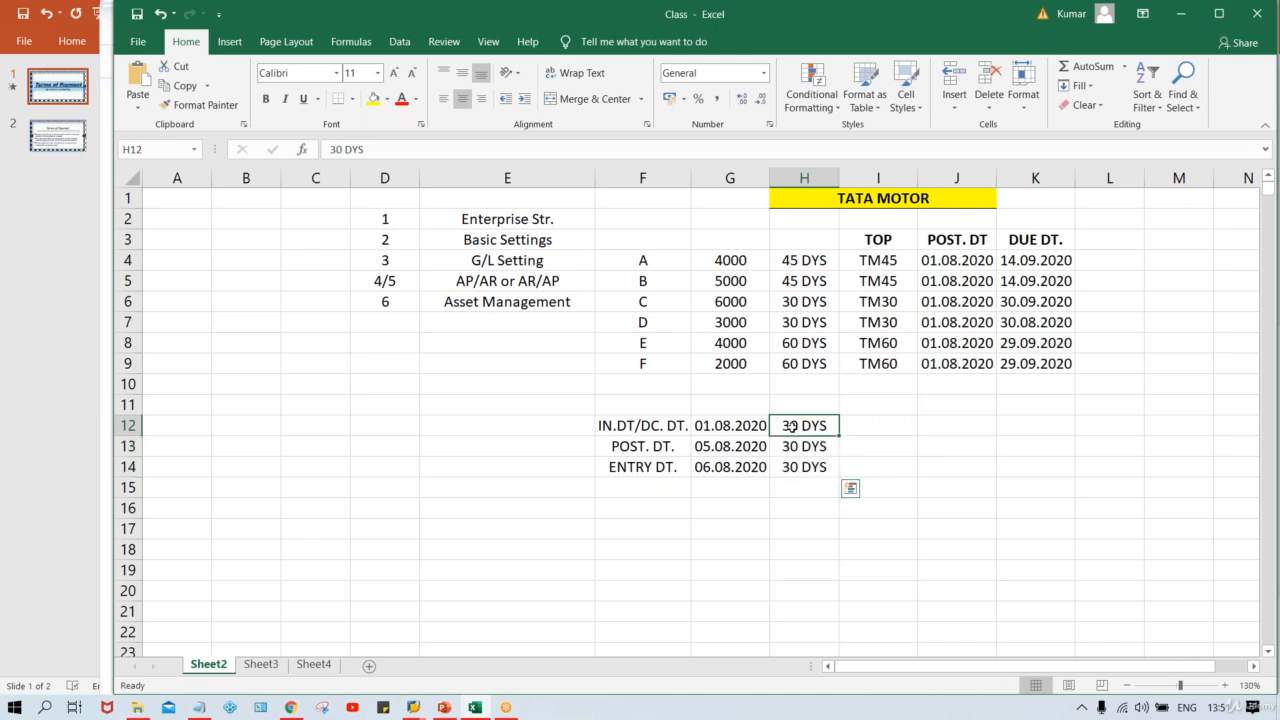
left_click(629, 430)
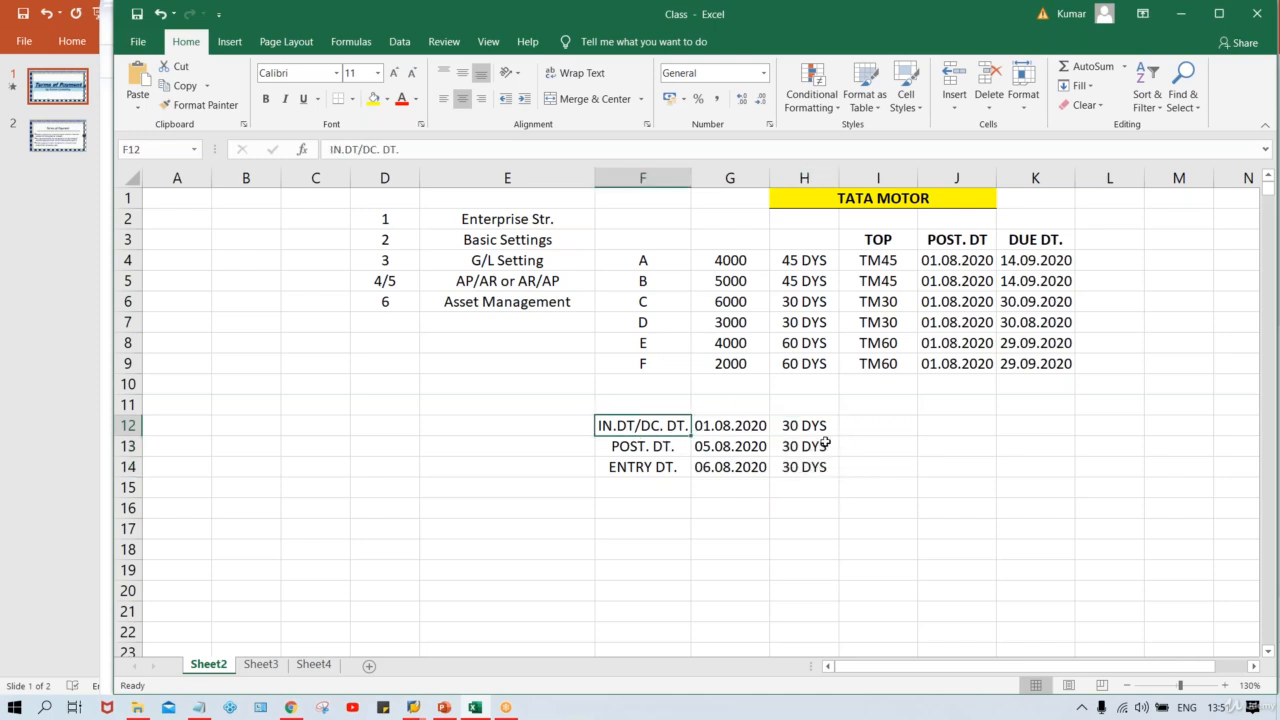
left_click(865, 440)
left_click(879, 426)
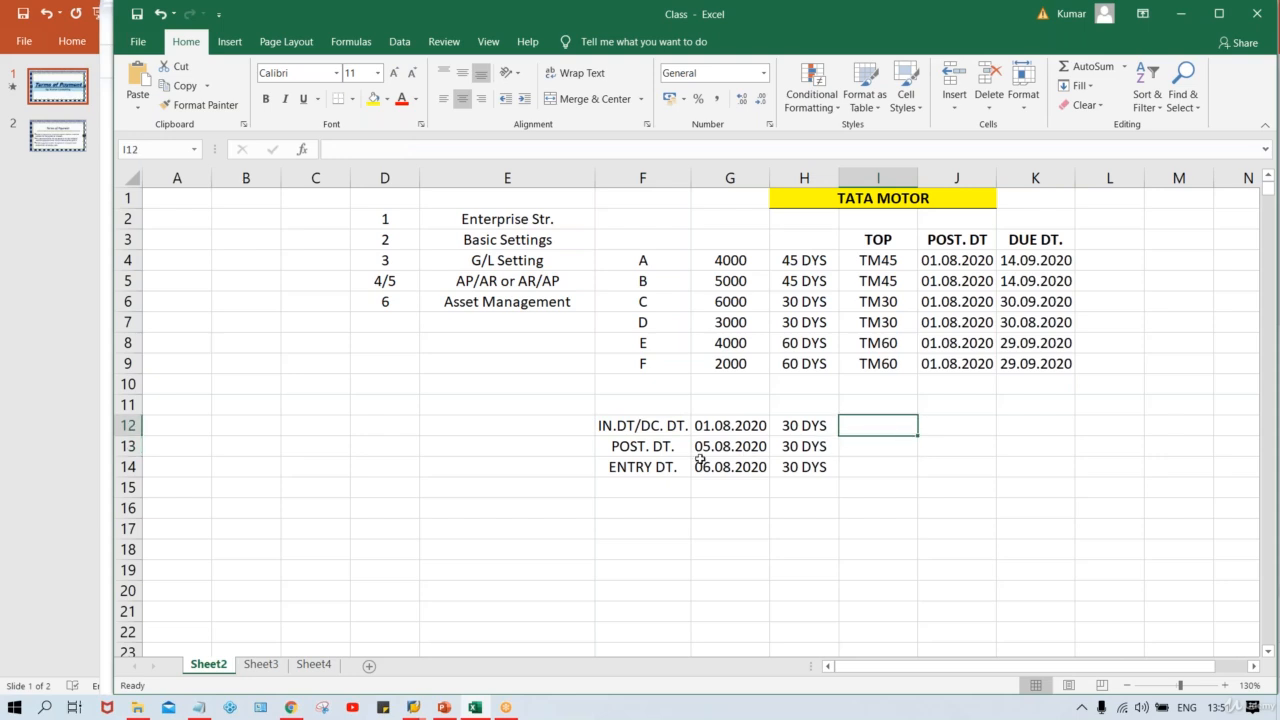
left_click(636, 453)
left_click(890, 450)
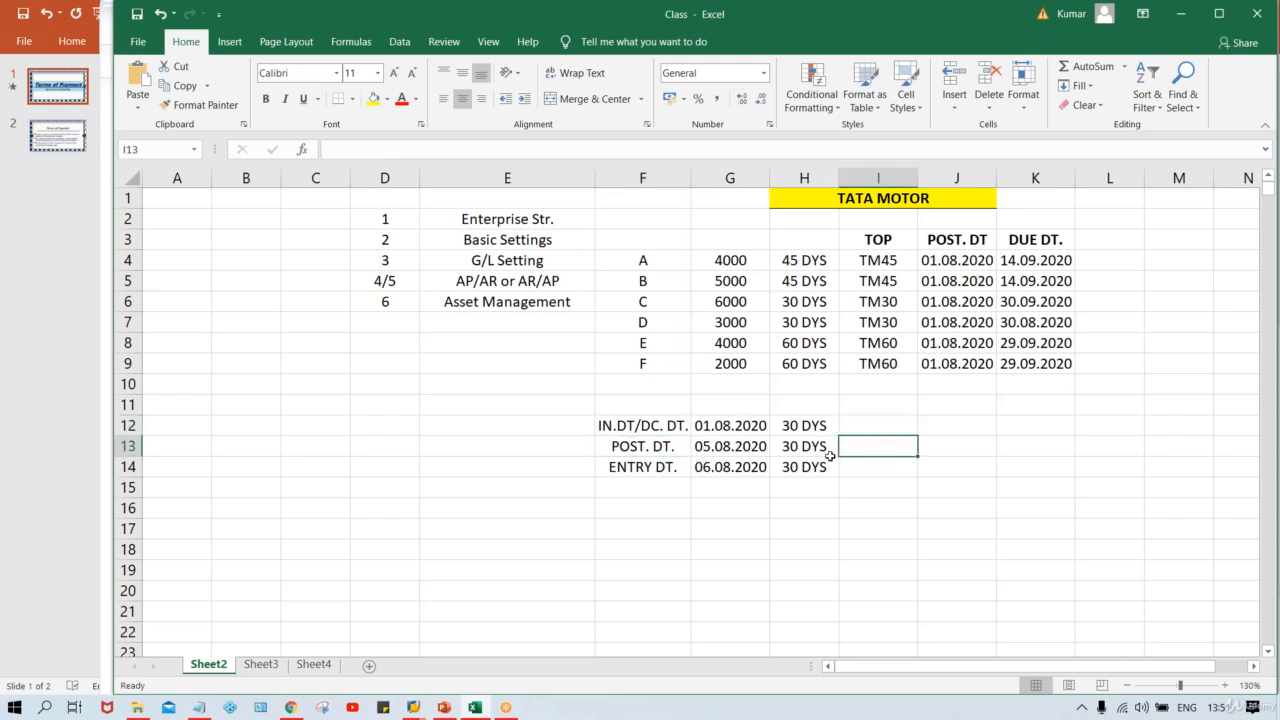
left_click(626, 476)
left_click(893, 462)
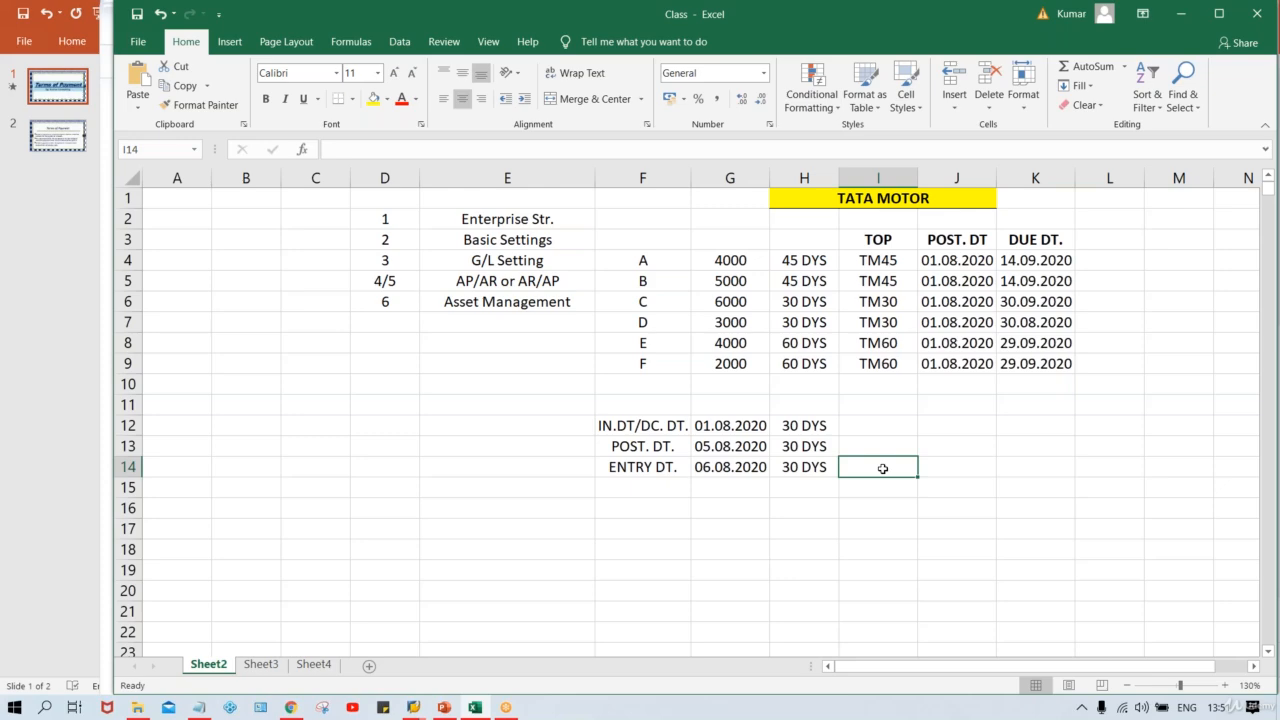
key("alt+Tab")
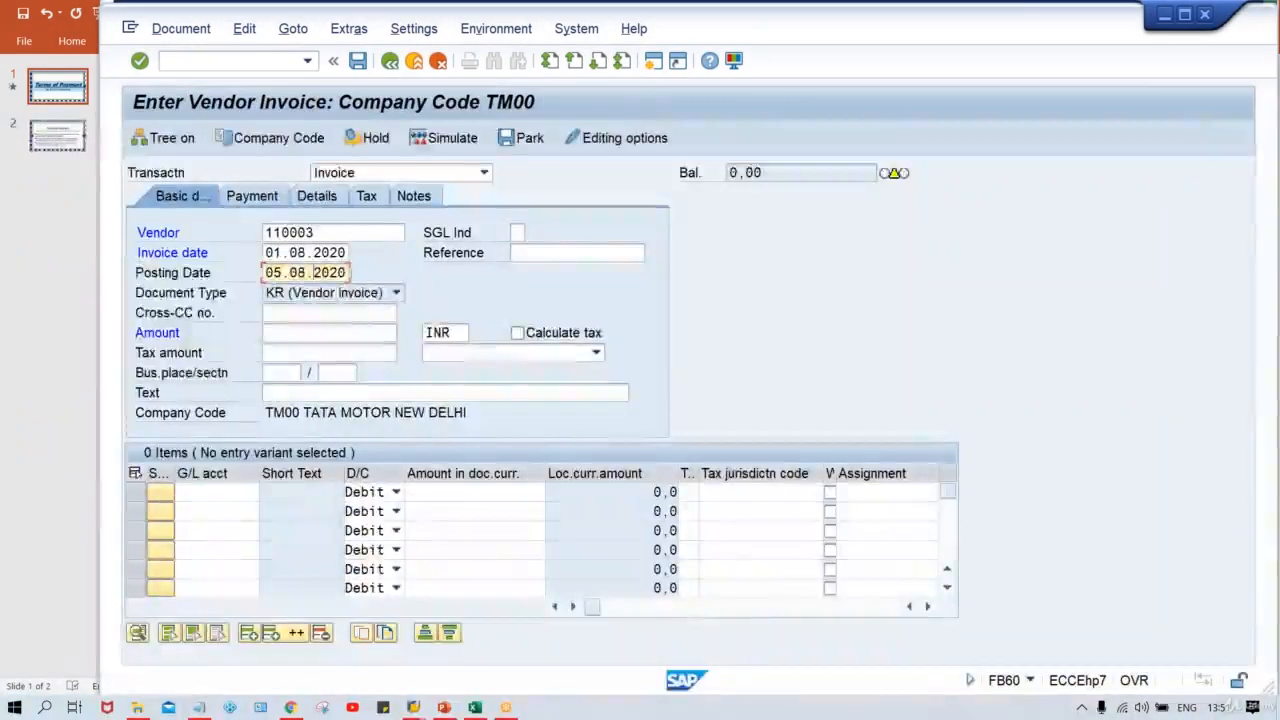
Step: Save the TM30 payment term settings in the payment terms configuration window
left_click(413, 707)
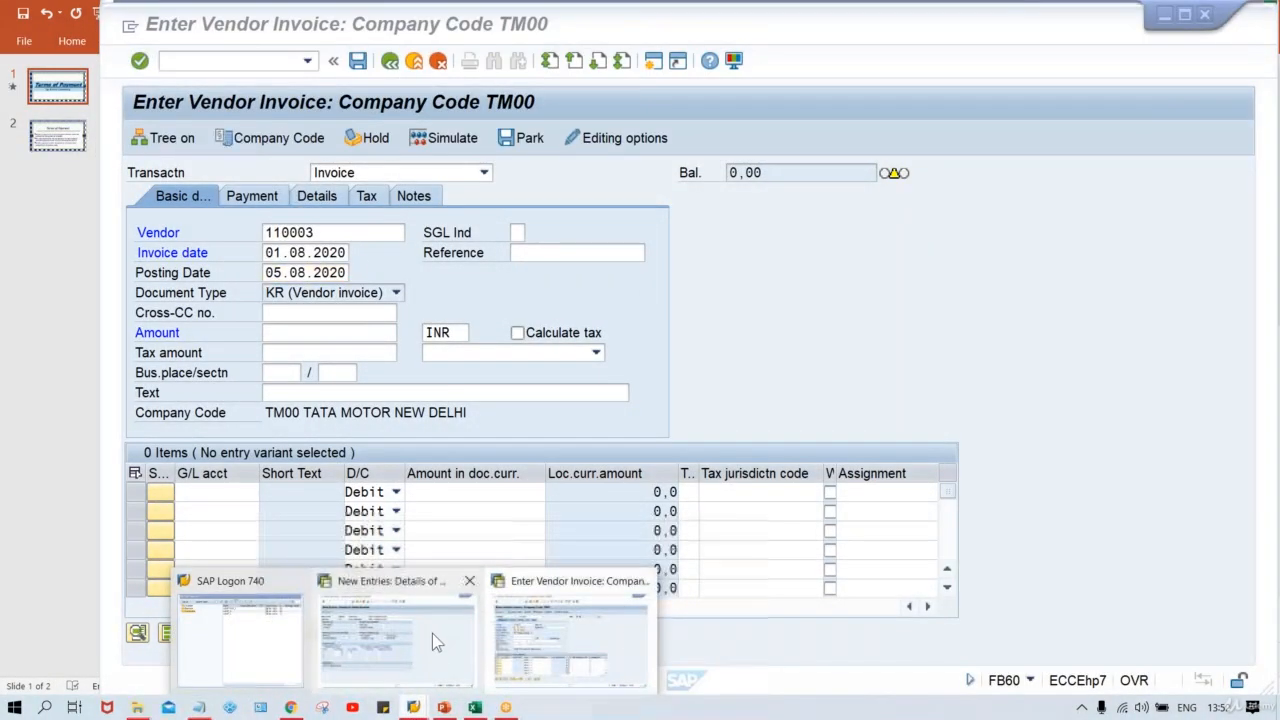
left_click(432, 633)
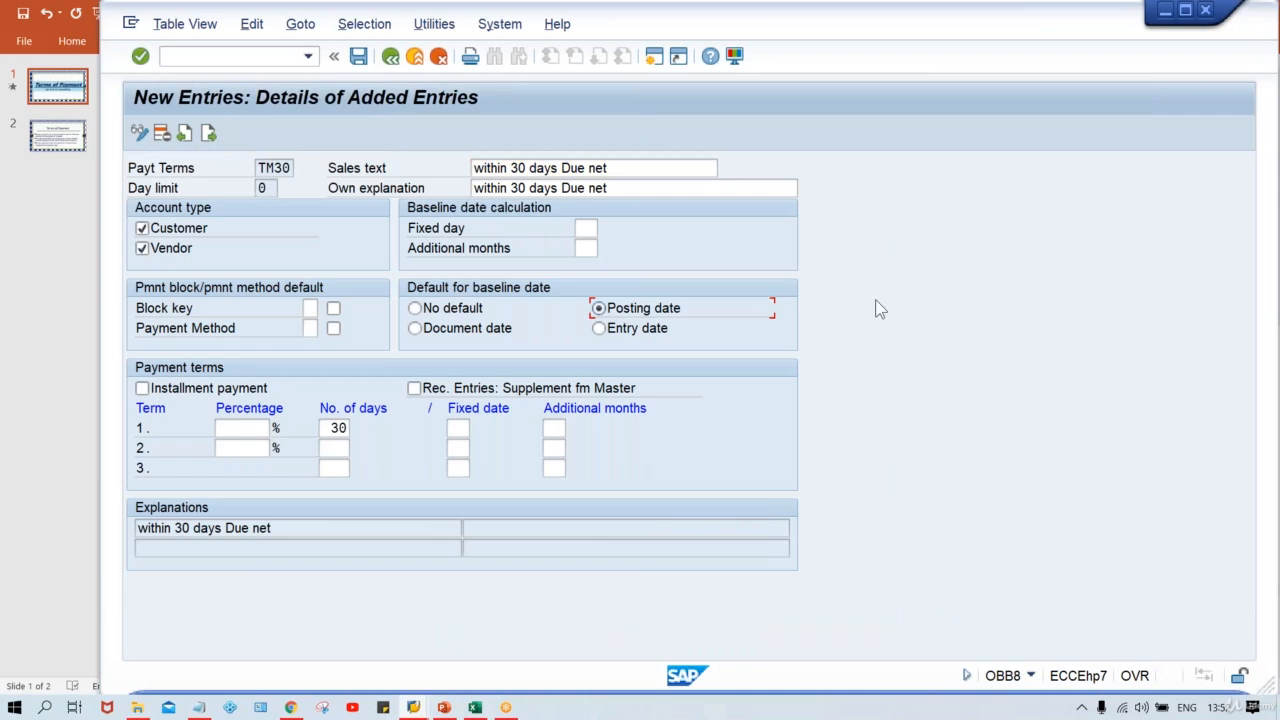
key("ctrl+s")
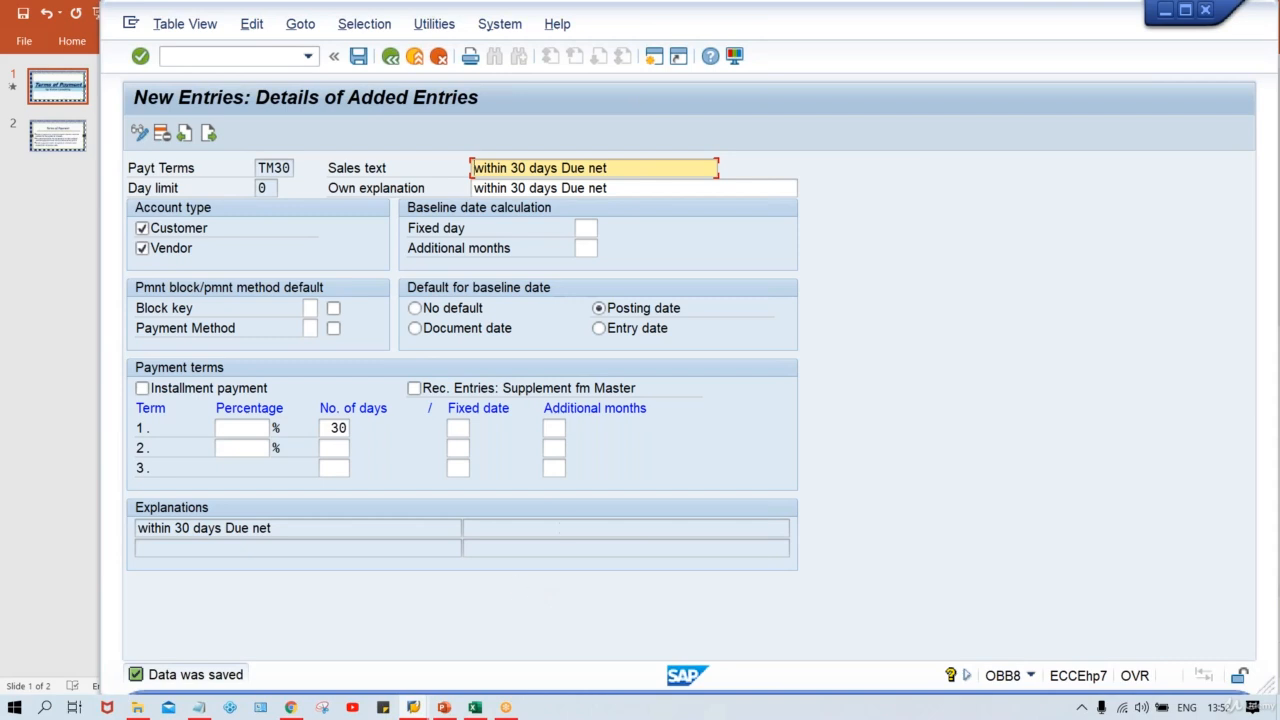
Step: Compare the invoice's invoice and posting dates with the TM30 term's default baseline date setting
left_click(417, 706)
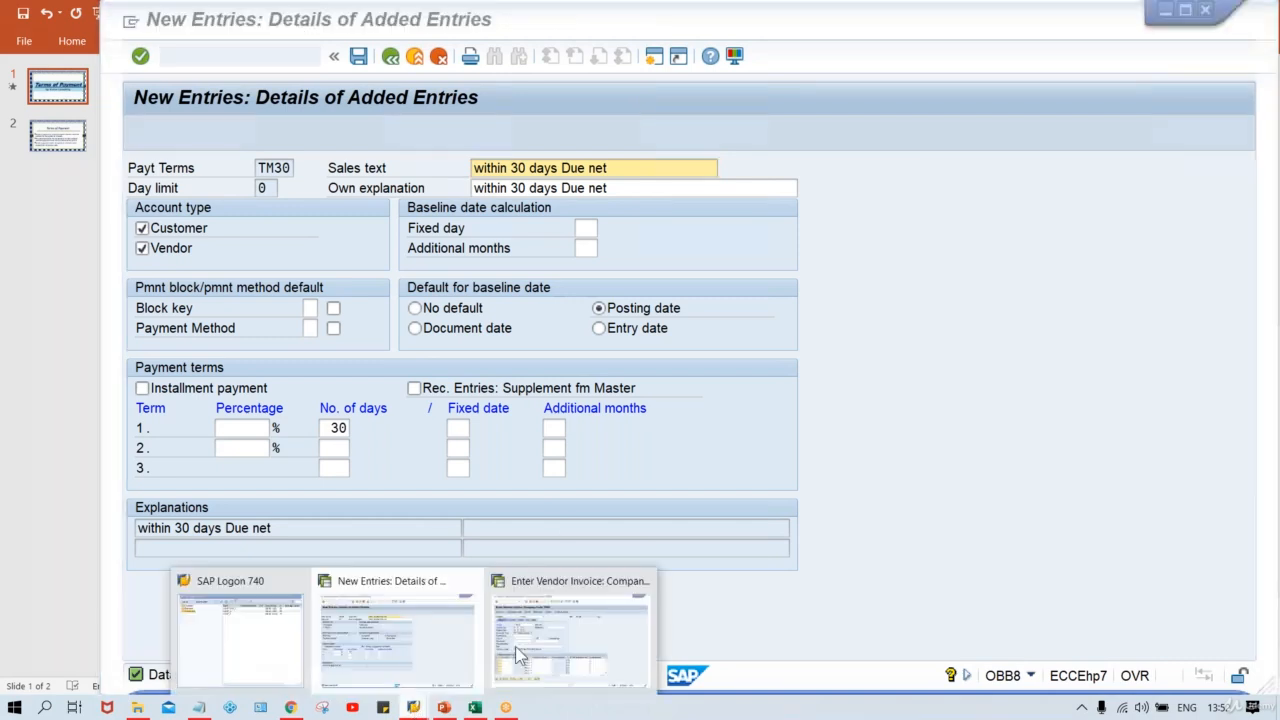
left_click(596, 642)
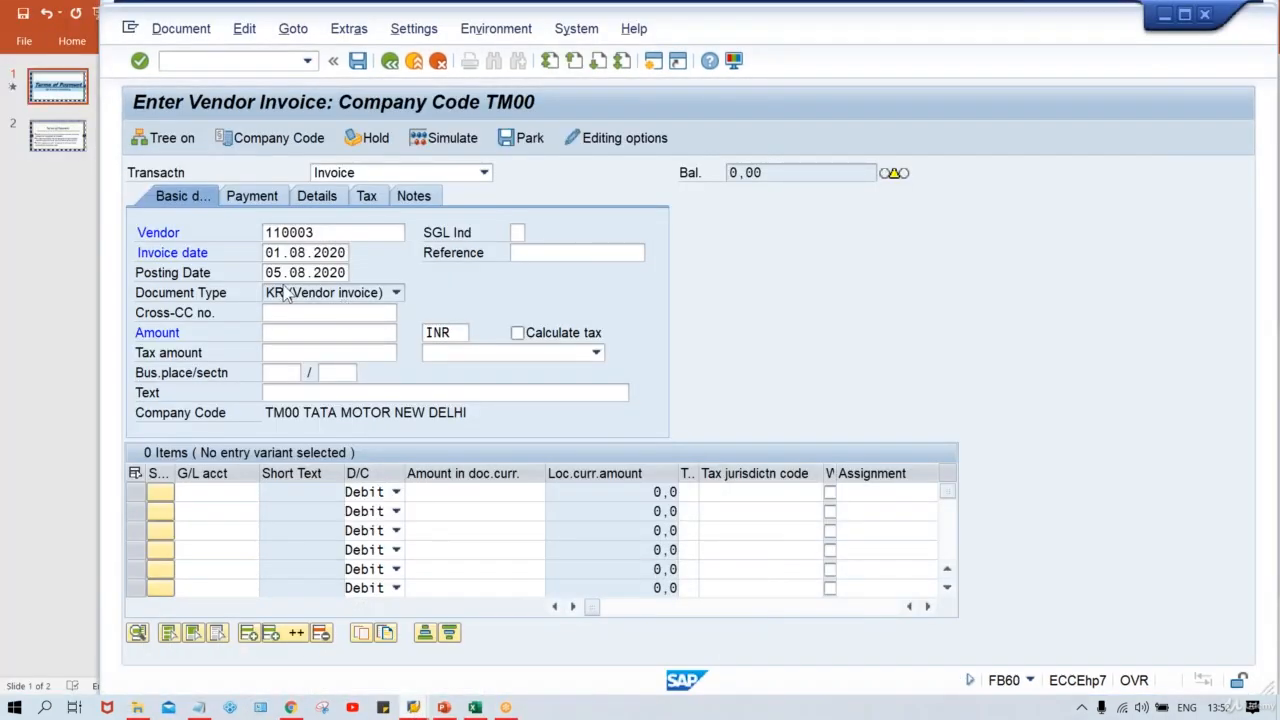
left_click_drag(266, 272, 382, 278)
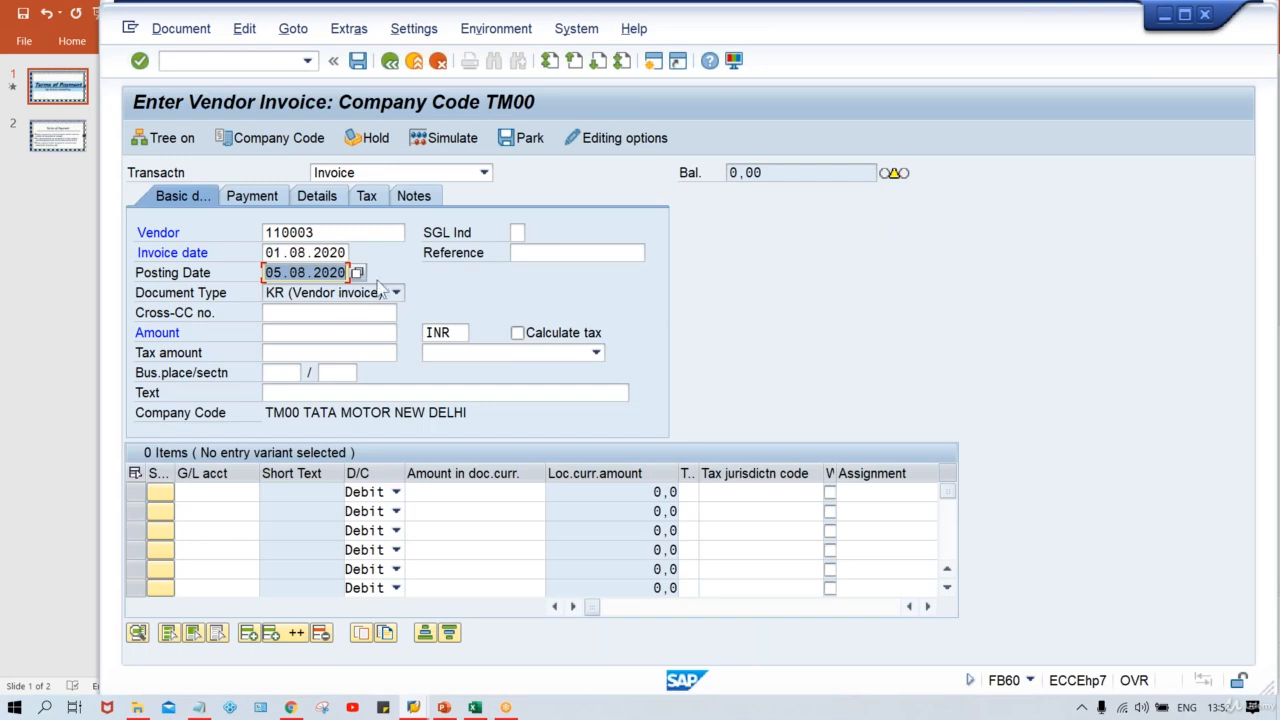
left_click(268, 252)
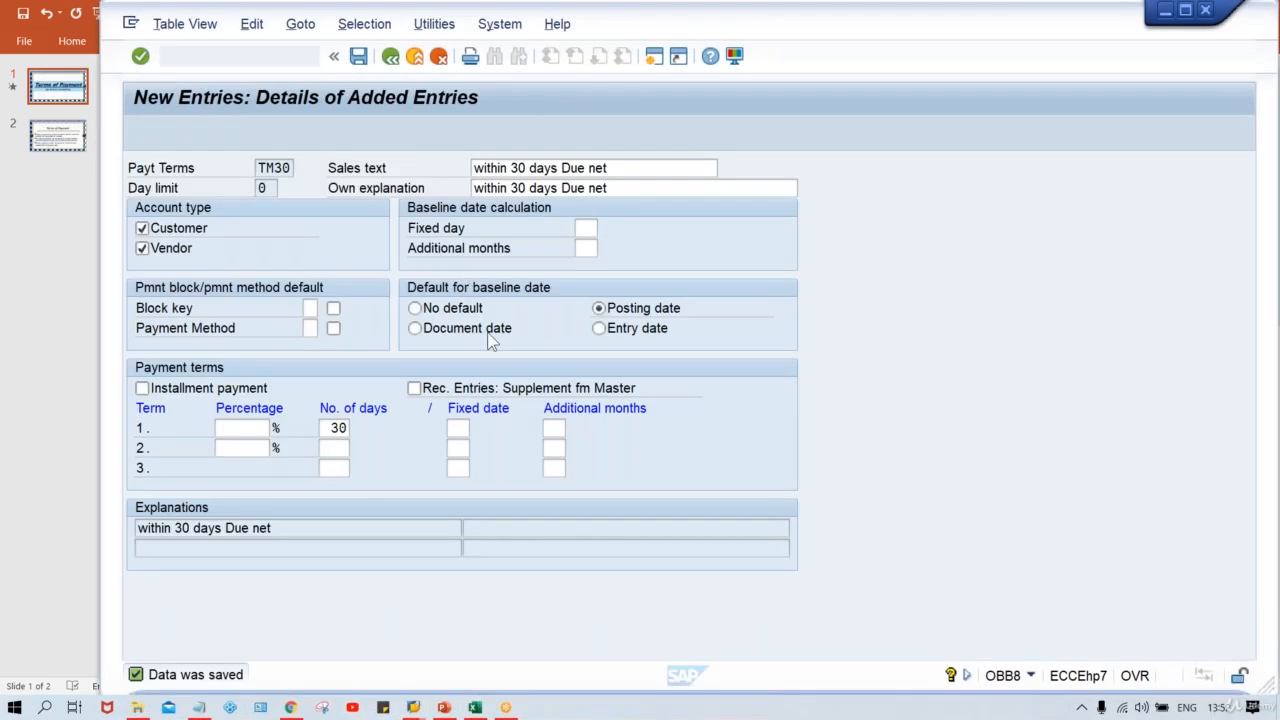
left_click(446, 334)
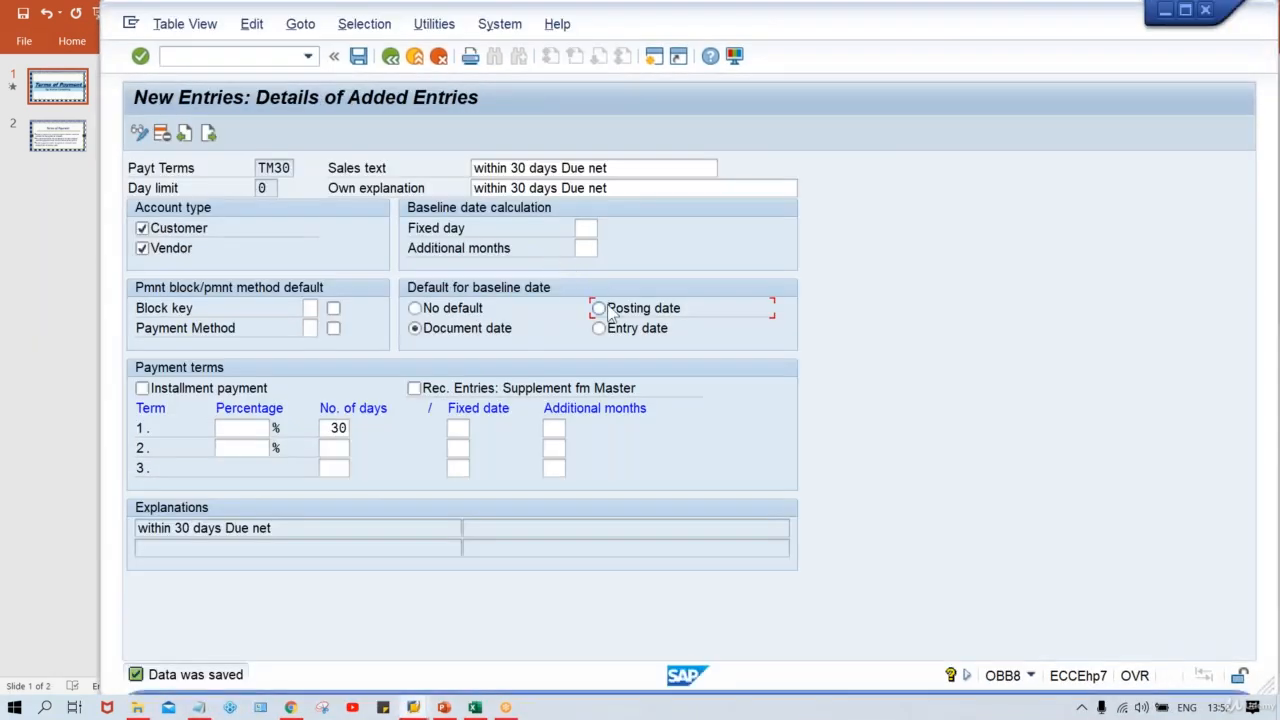
left_click(640, 312)
key("ctrl+s")
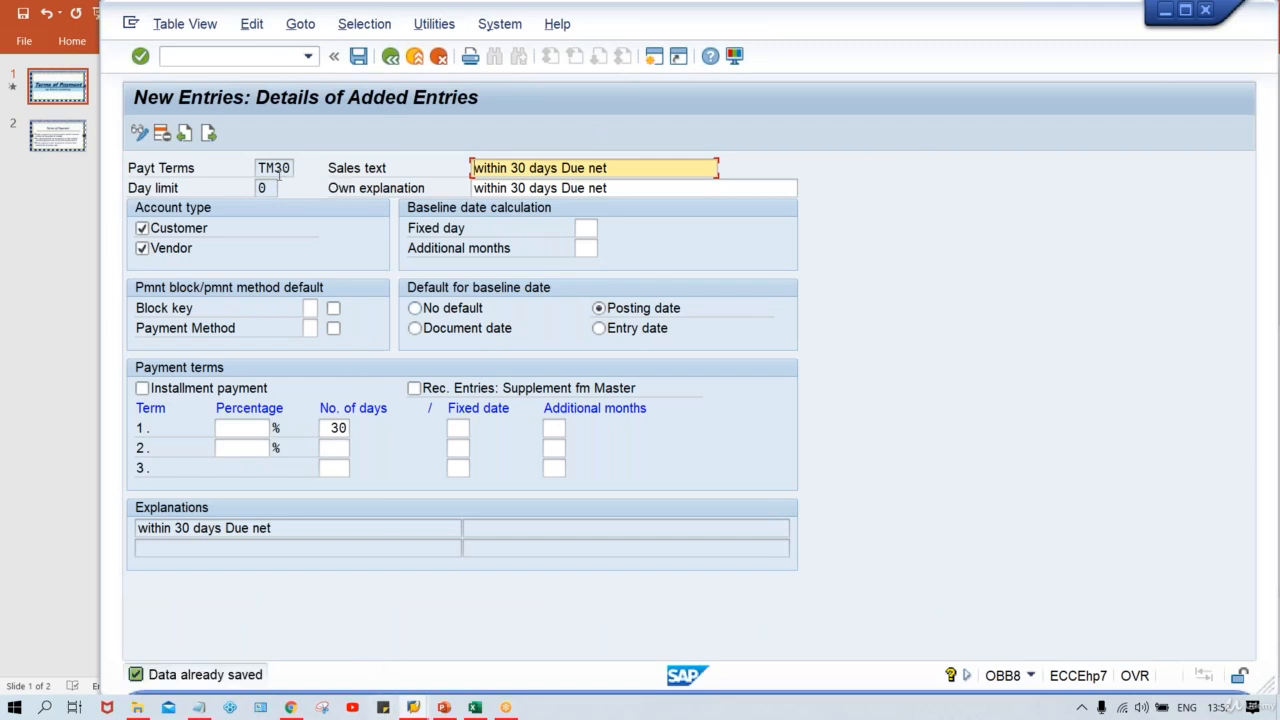
left_click_drag(256, 167, 296, 170)
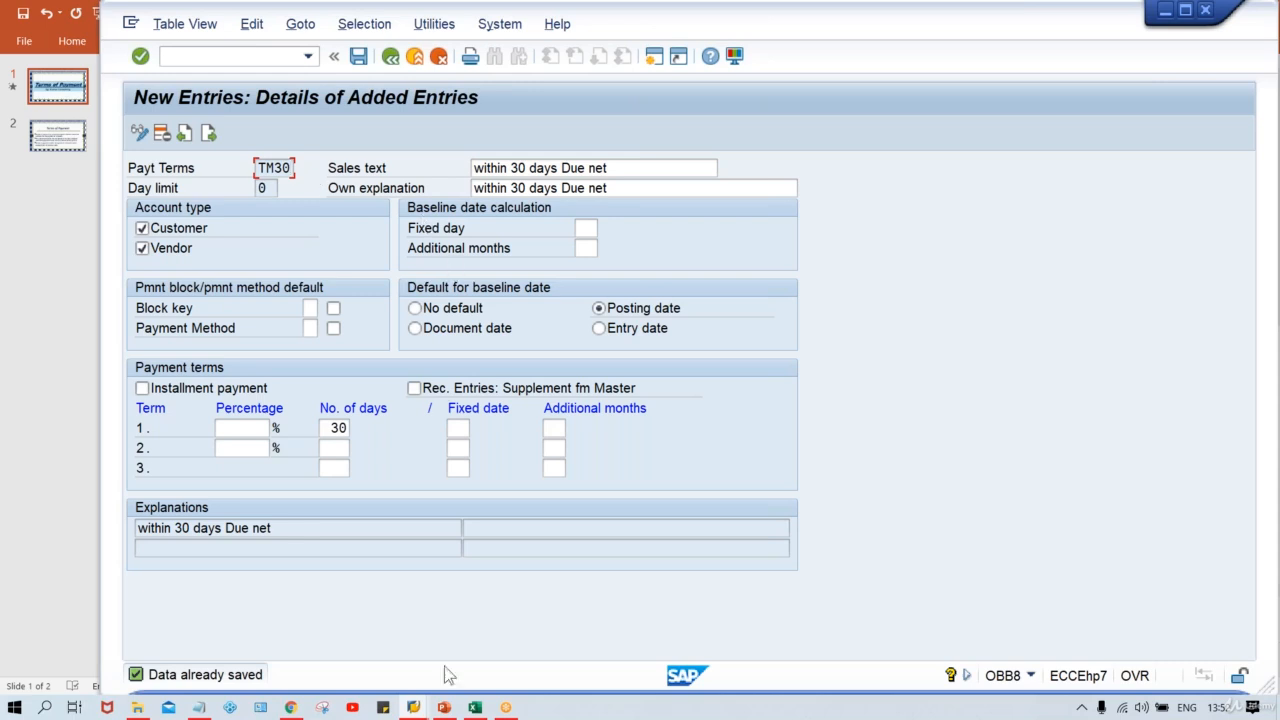
Step: Open the Change Vendor transaction XK02 for vendor 110003 in company code TM00
left_click(422, 708)
left_click(565, 610)
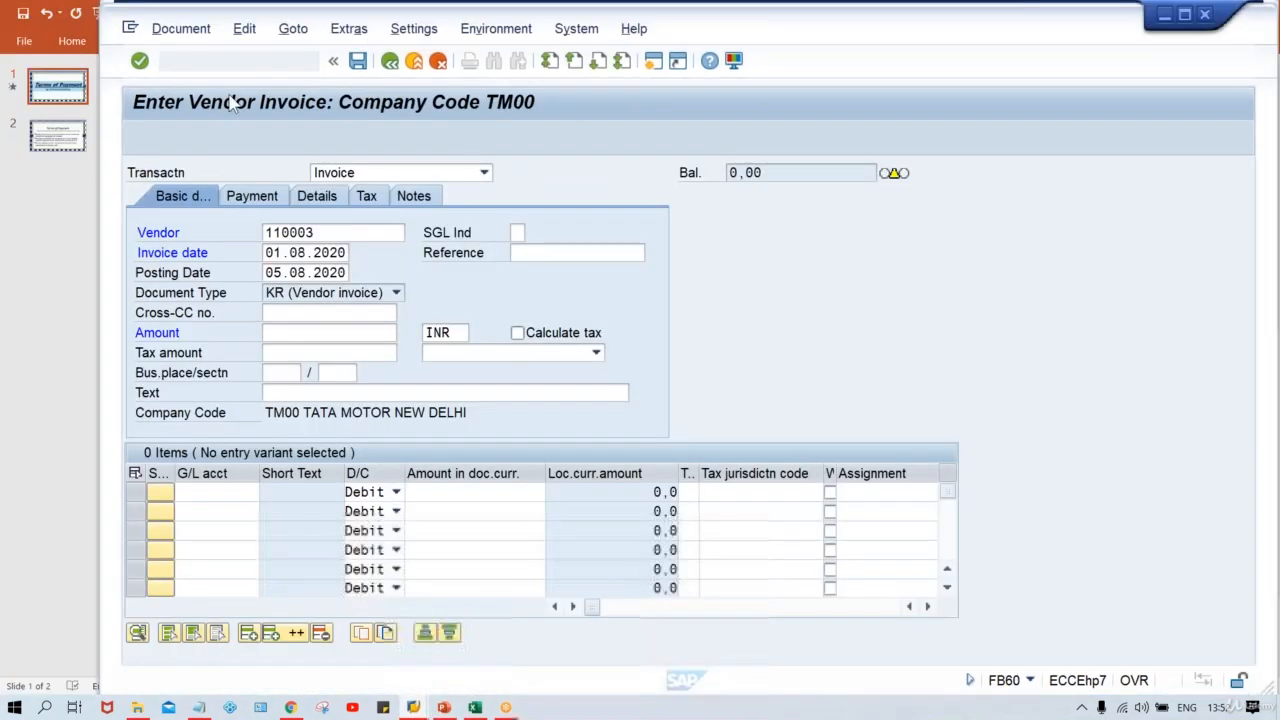
type("/")
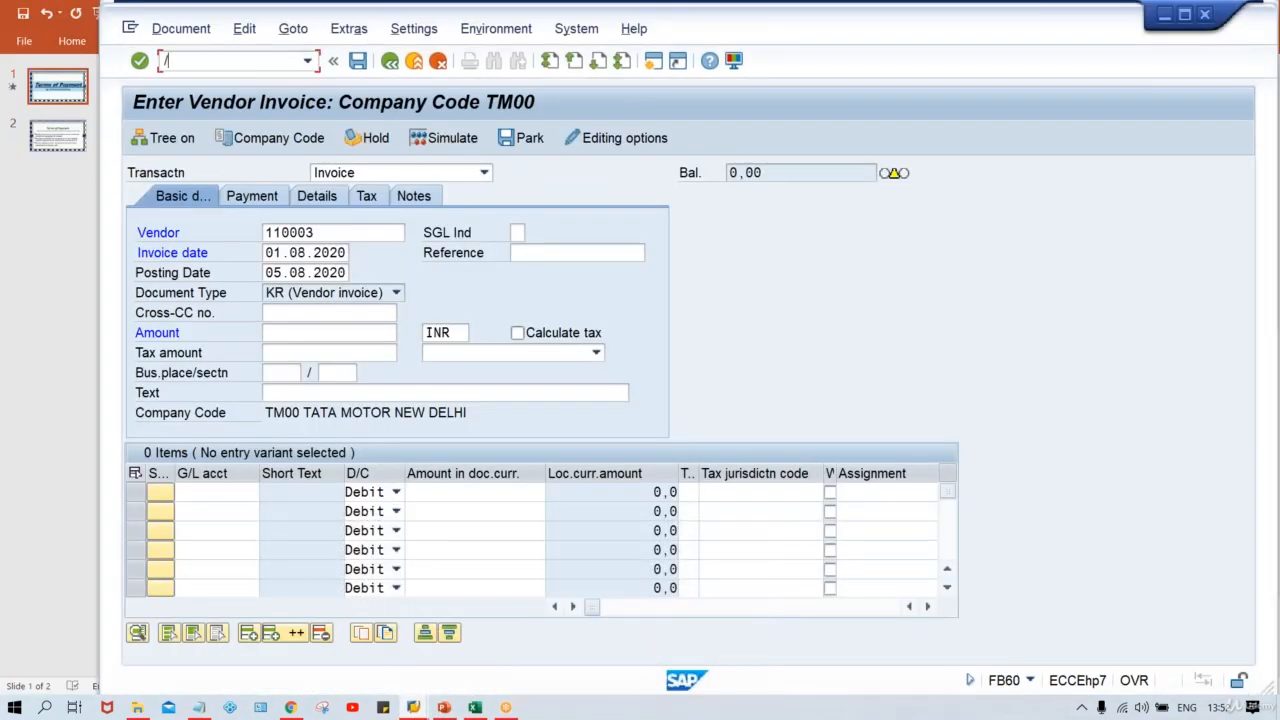
type("NXK02")
key("Return")
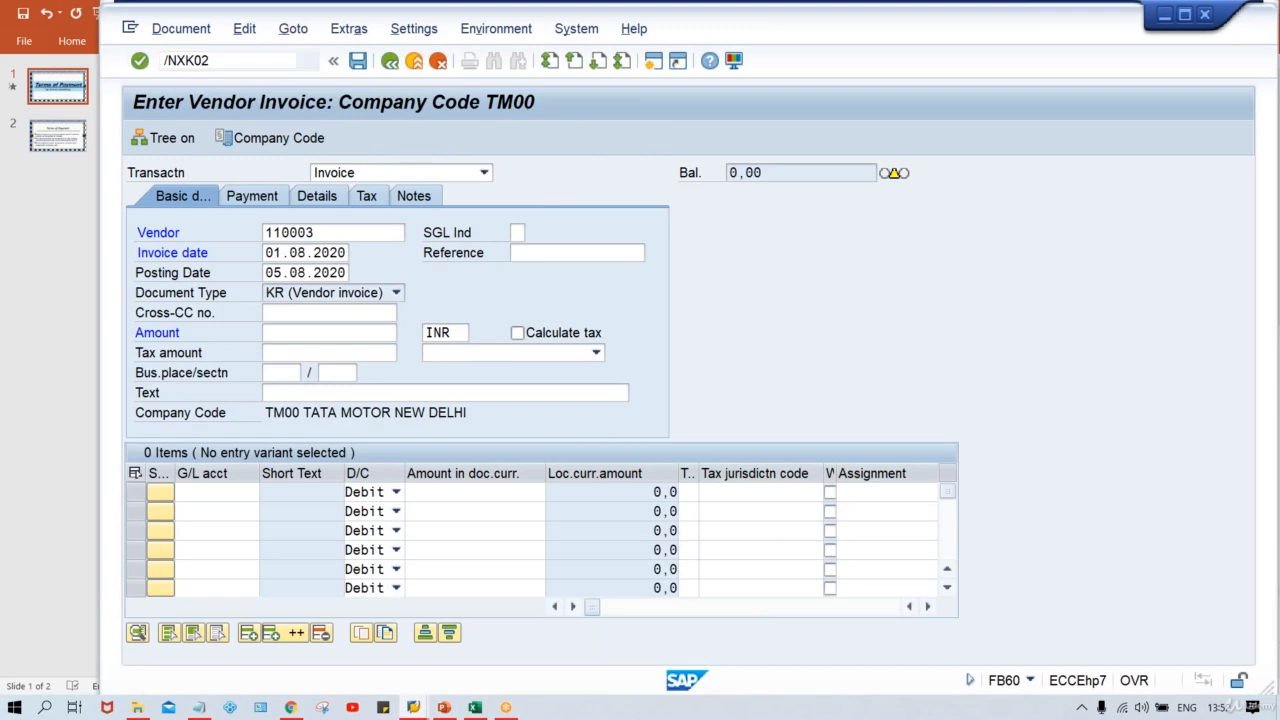
left_click(388, 170)
left_click(335, 190)
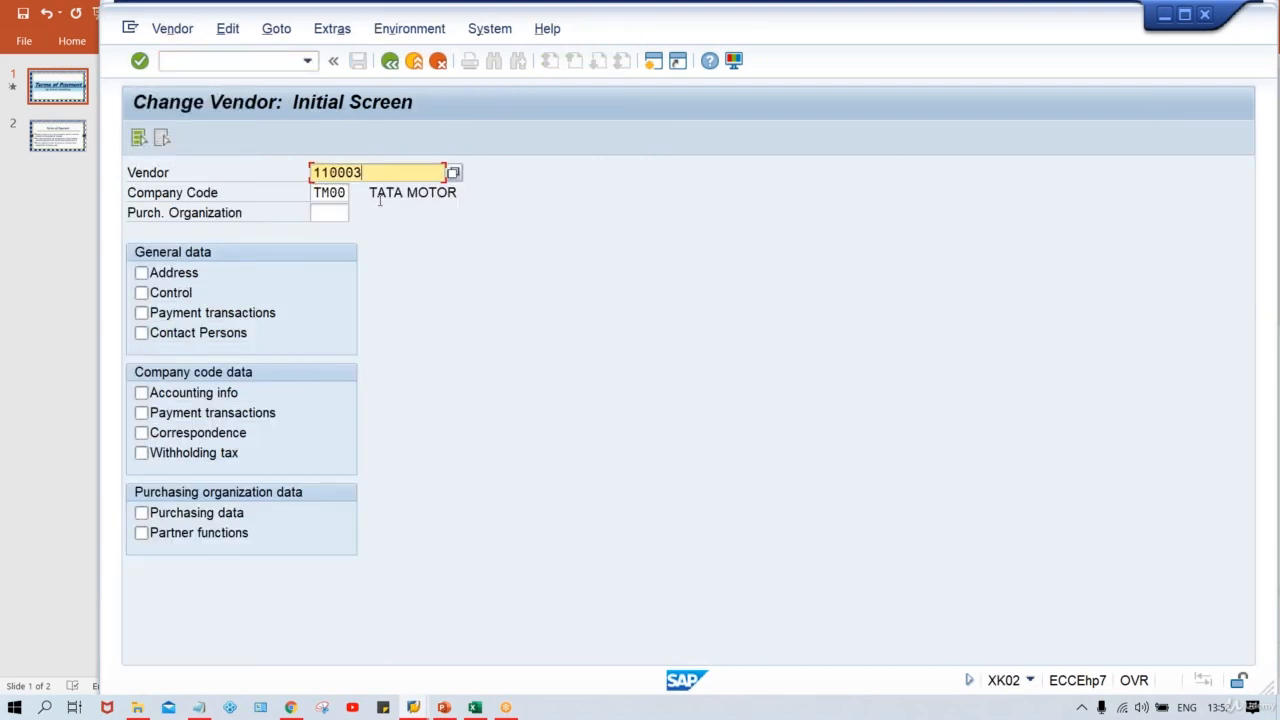
Step: Set the vendor's company-code payment terms to TM30 and save the vendor
left_click(183, 416)
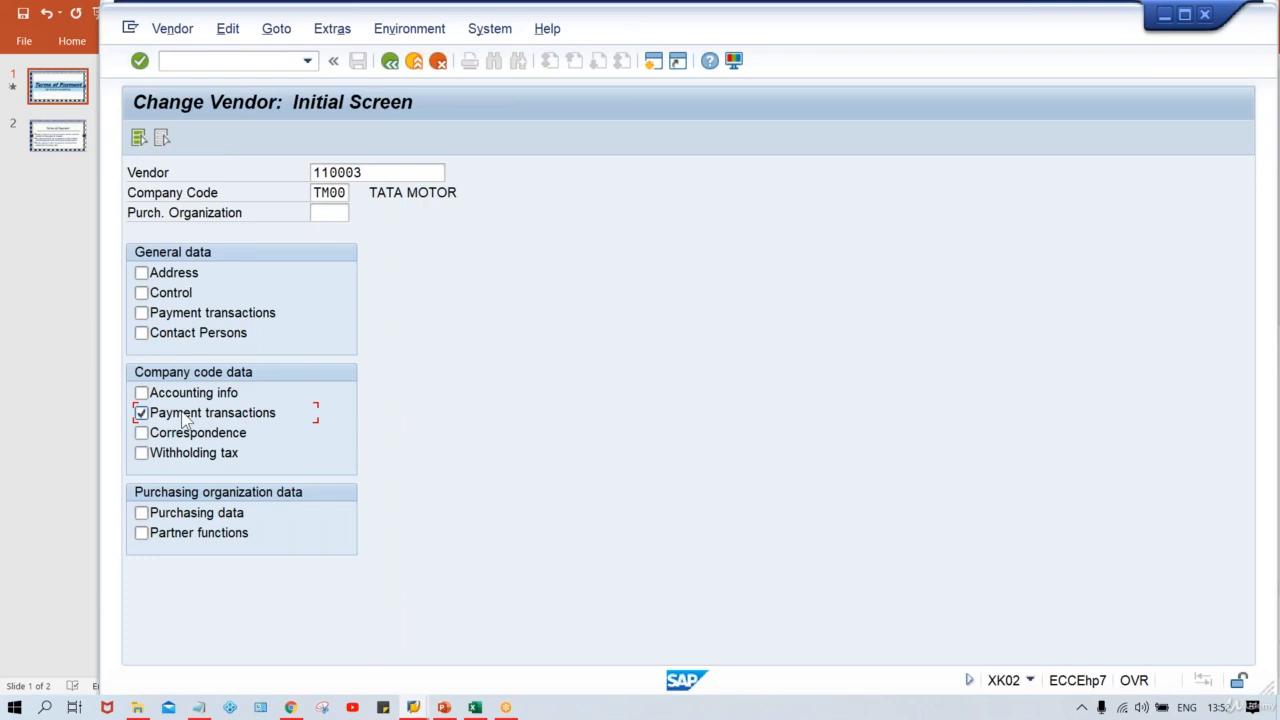
key("Return")
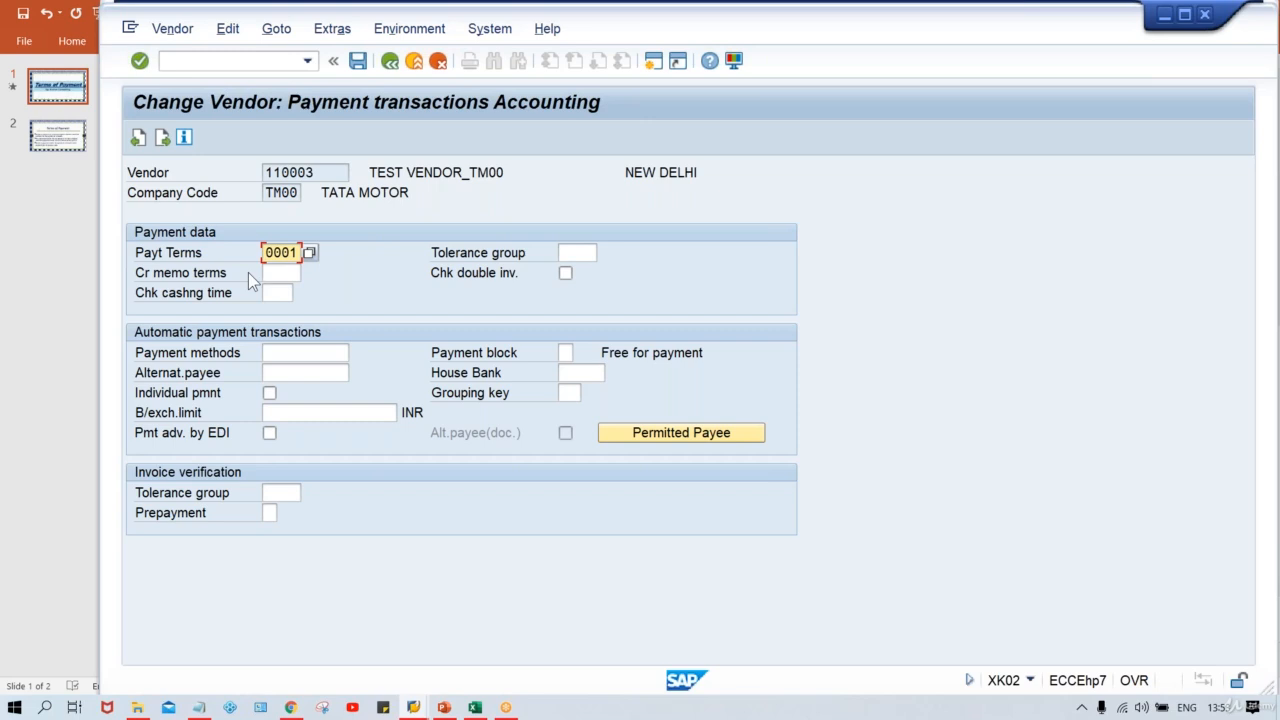
key("BackSpace")
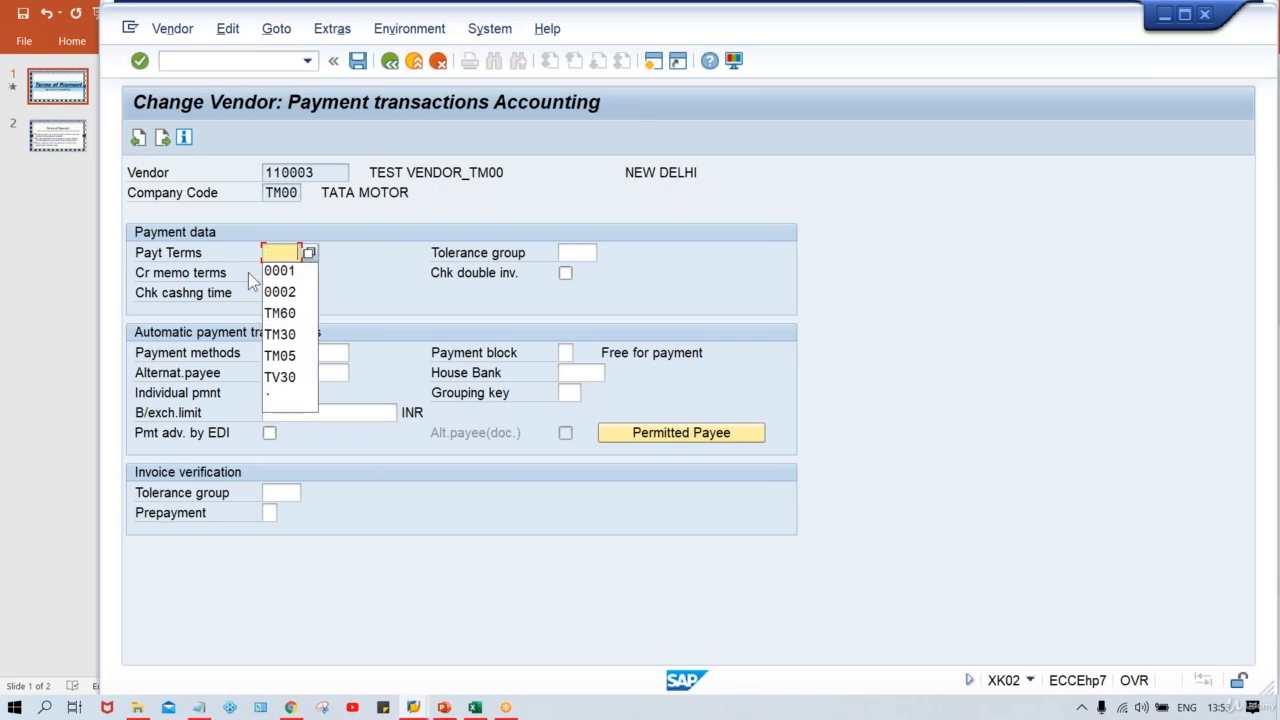
key("Escape")
type("TM30")
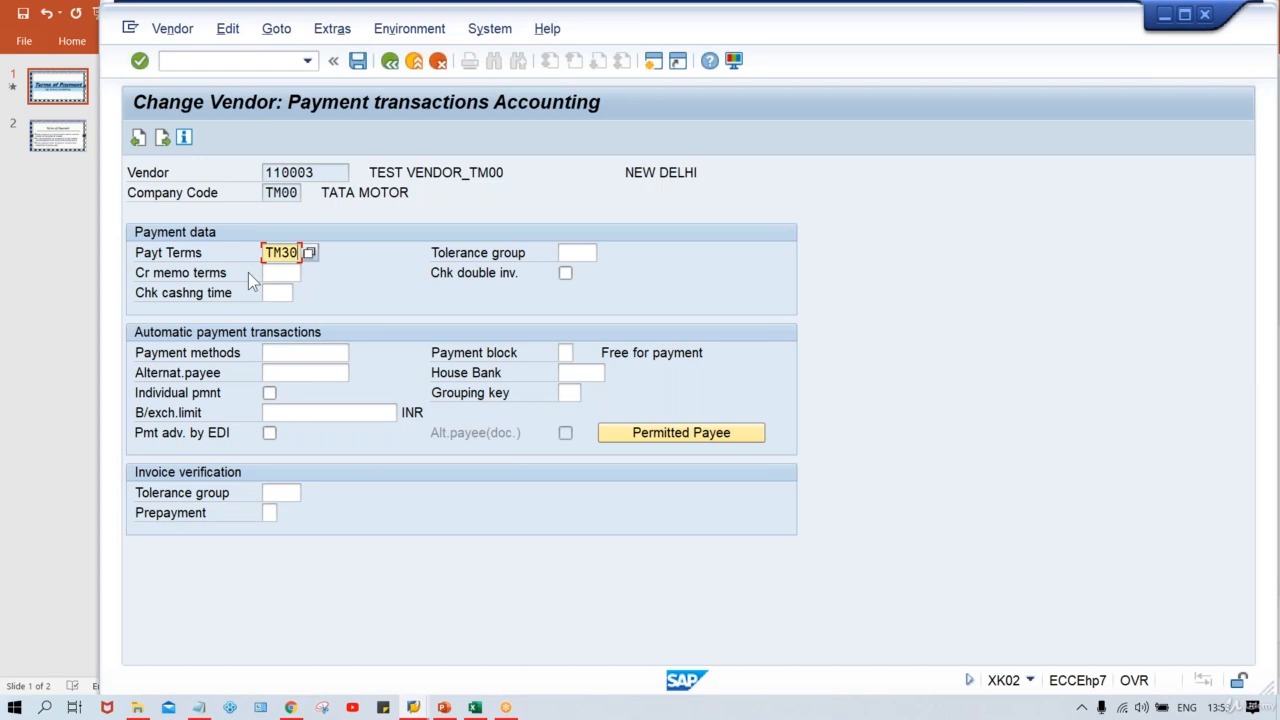
key("ctrl+s")
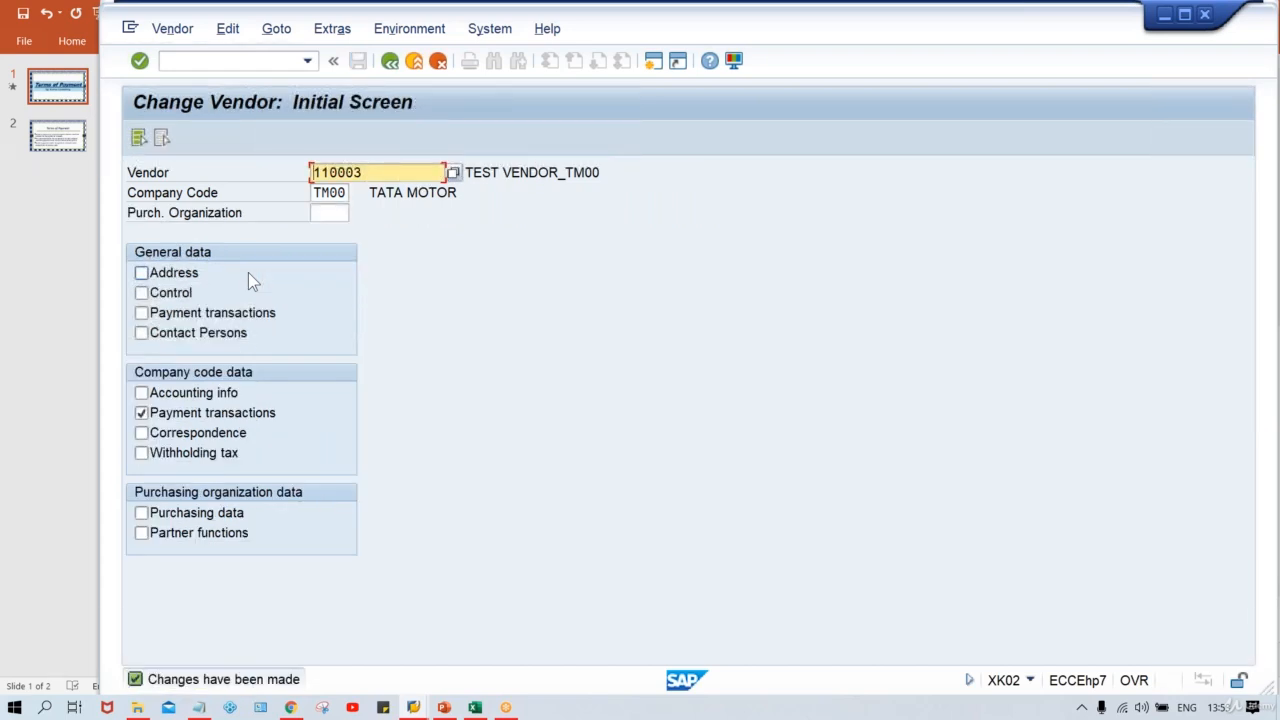
Step: Copy the vendor number and start a new vendor invoice with transaction FB60
left_click_drag(383, 172, 266, 178)
key("ctrl+c")
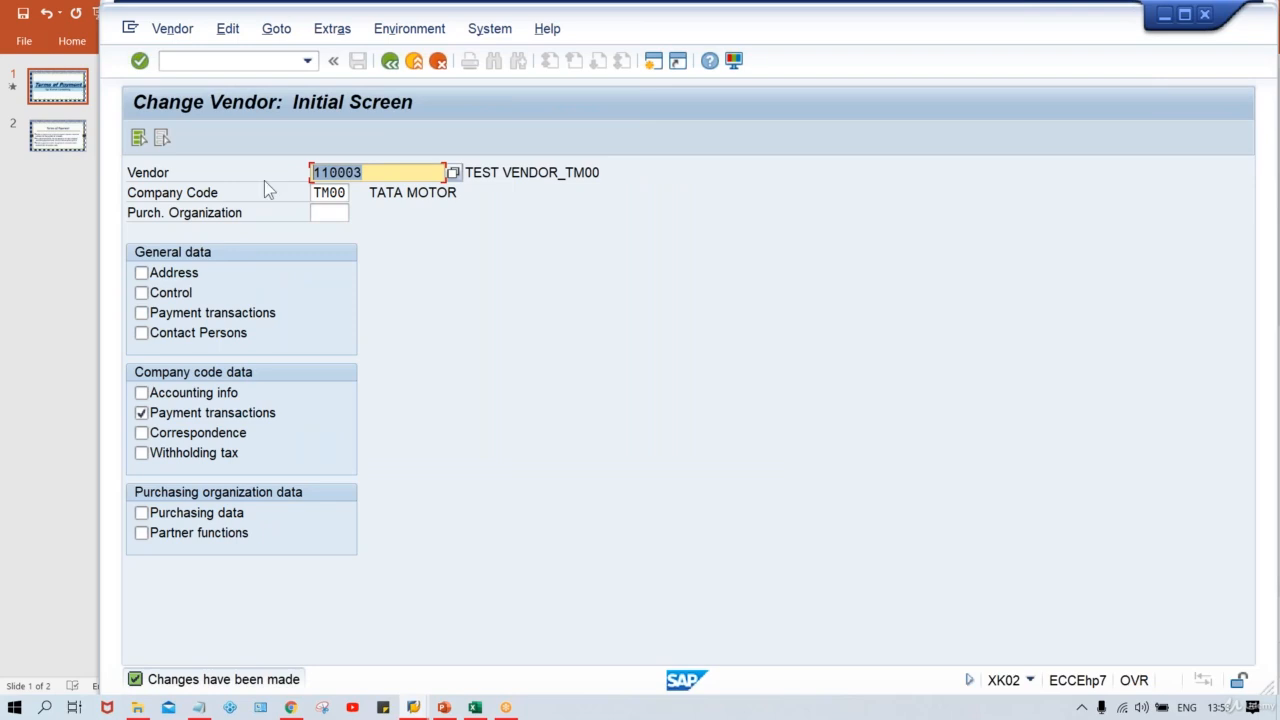
left_click(263, 206)
left_click(229, 62)
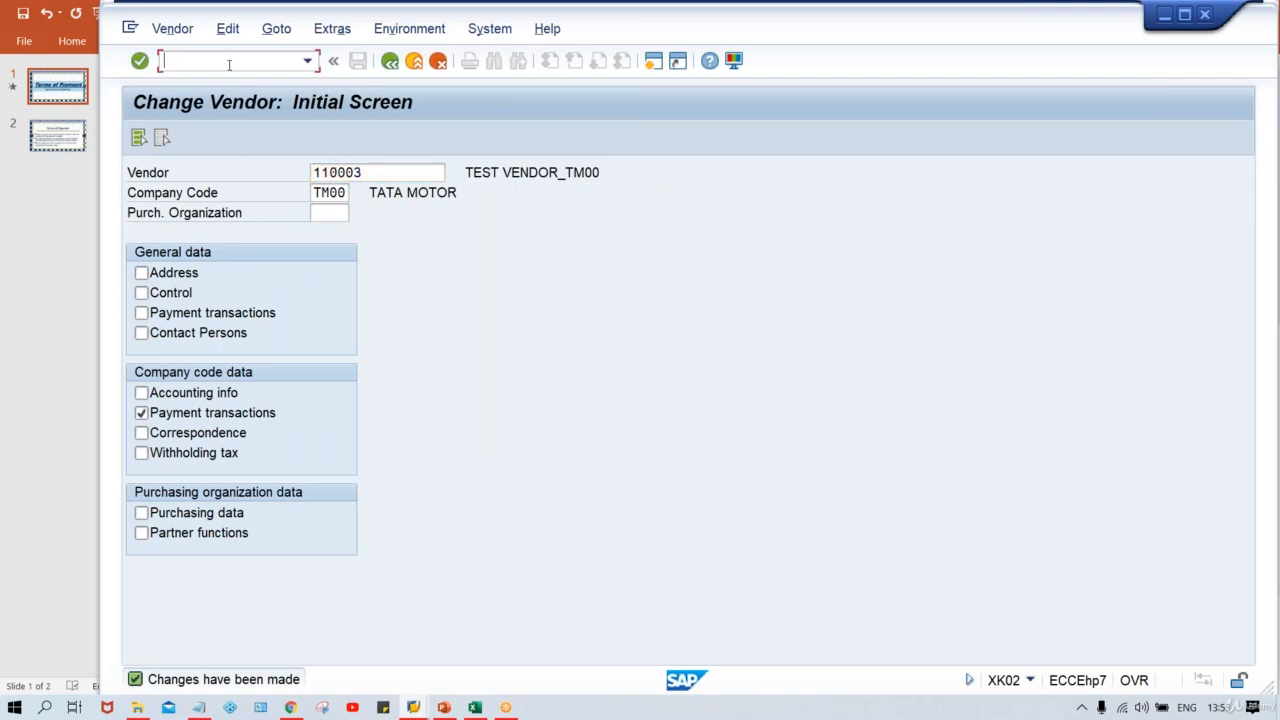
type("/N")
type("B60")
key("Return")
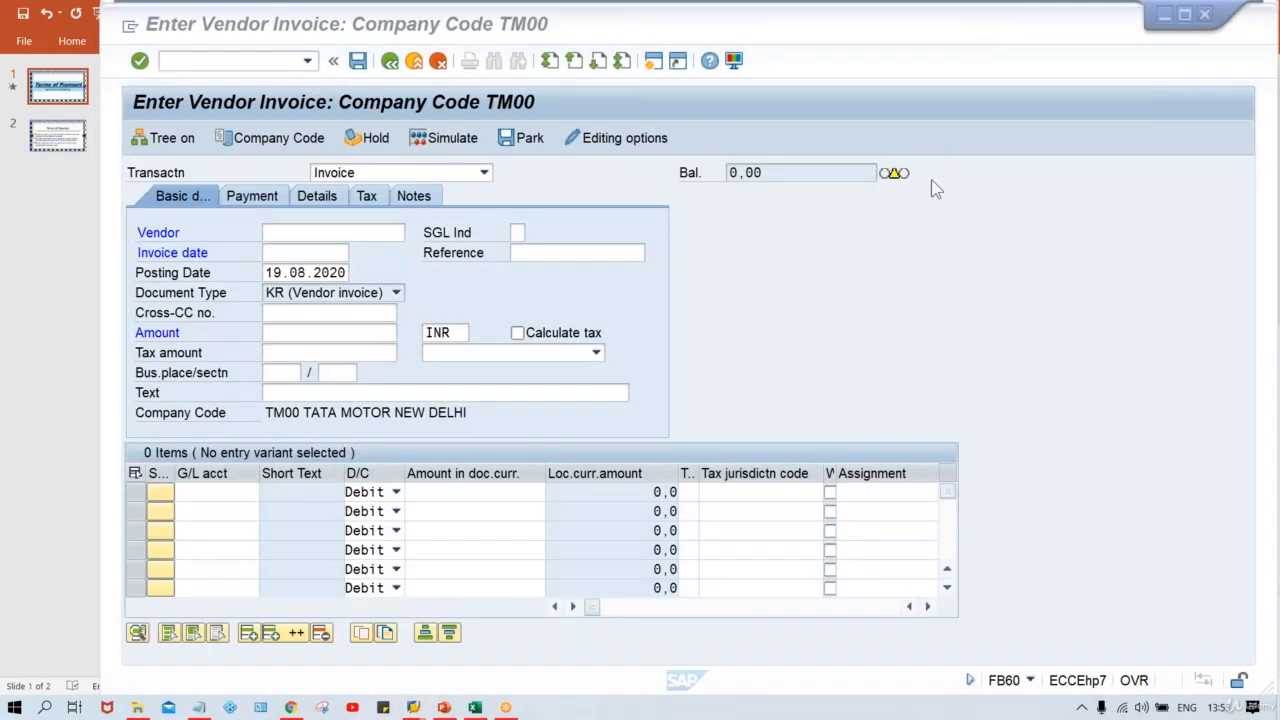
Step: Enter vendor 110003, invoice date 15.08.2020 and amount 5000 in the invoice header
type("110003")
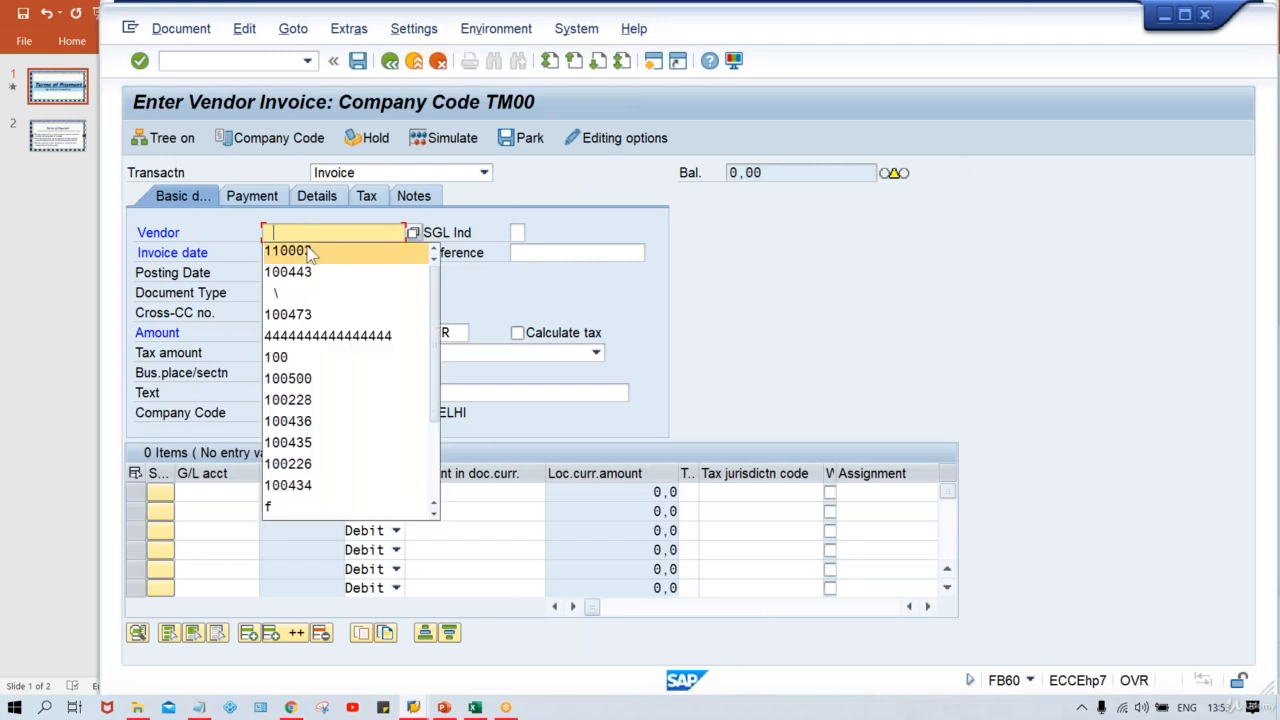
key("Tab")
left_click(295, 253)
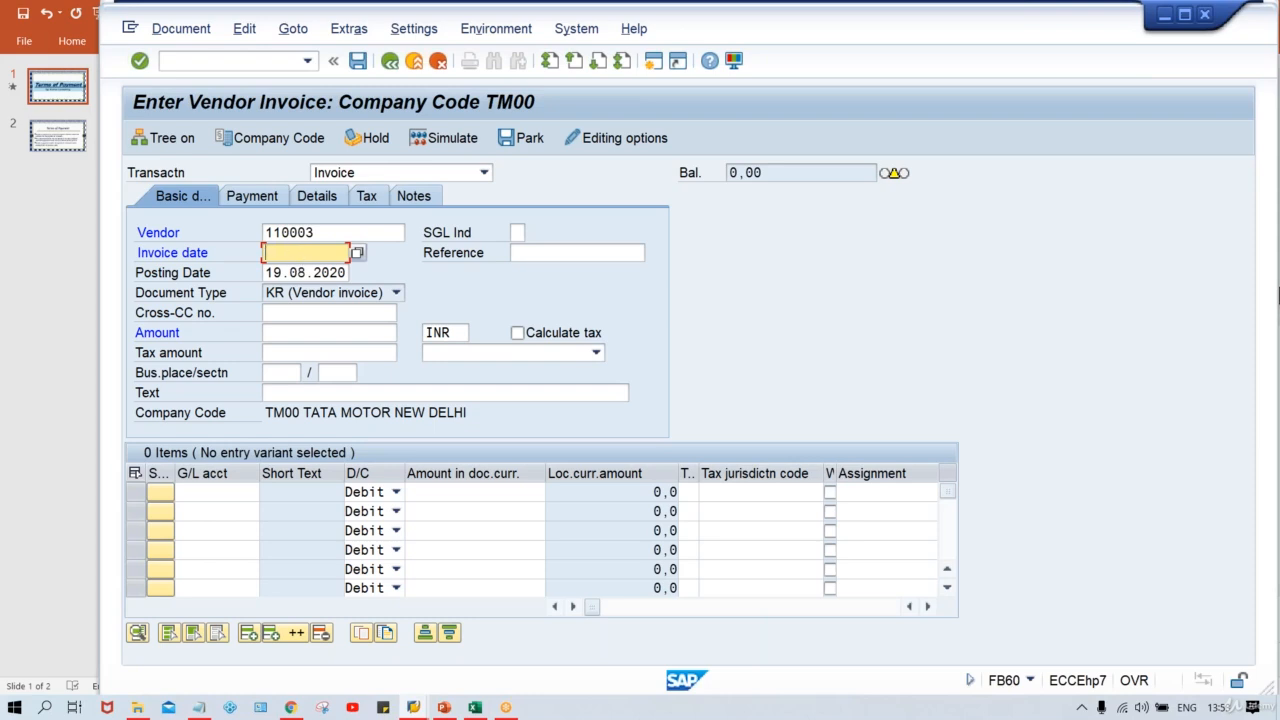
type("15.0")
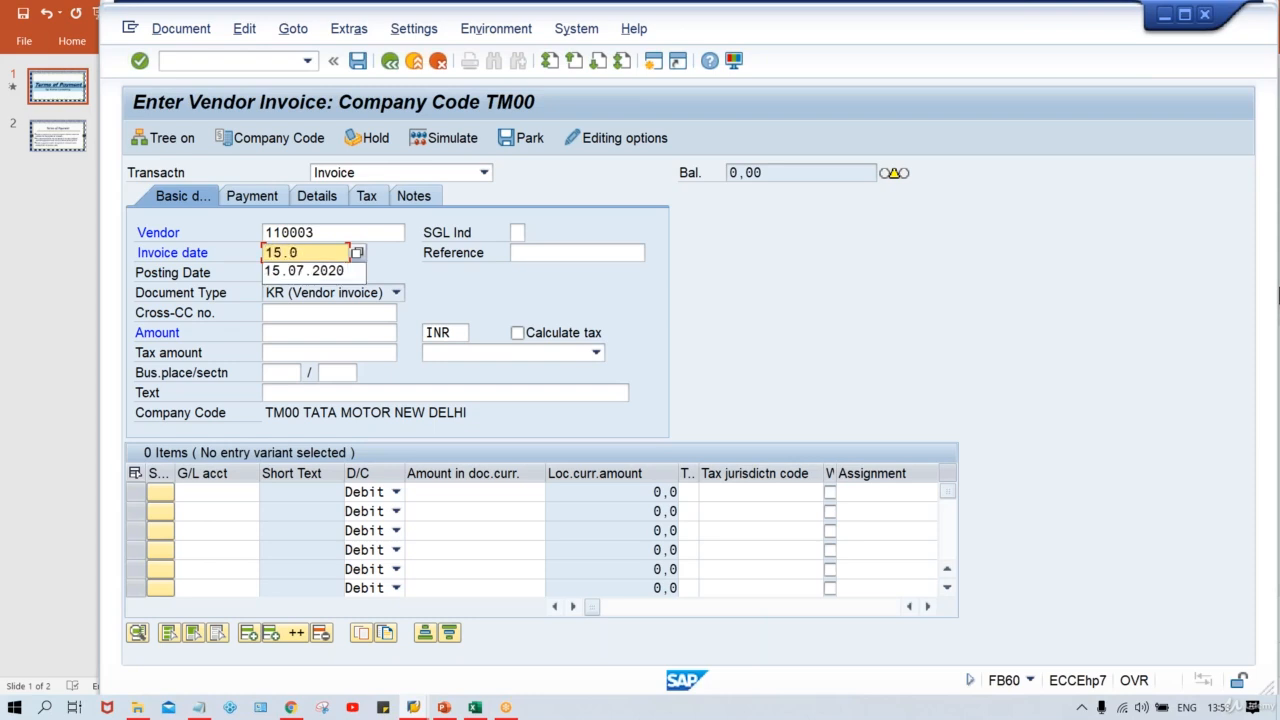
type("8.2020")
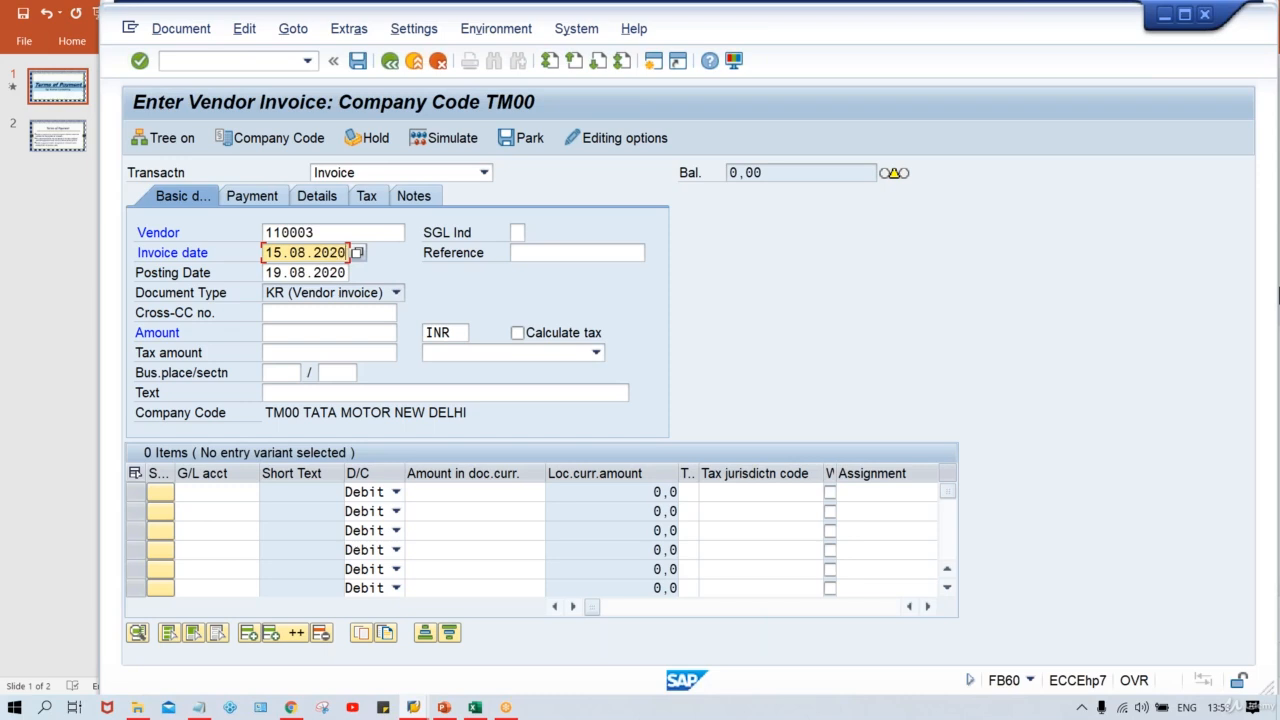
key("Tab")
key("Tab")
key("Tab")
key("Tab")
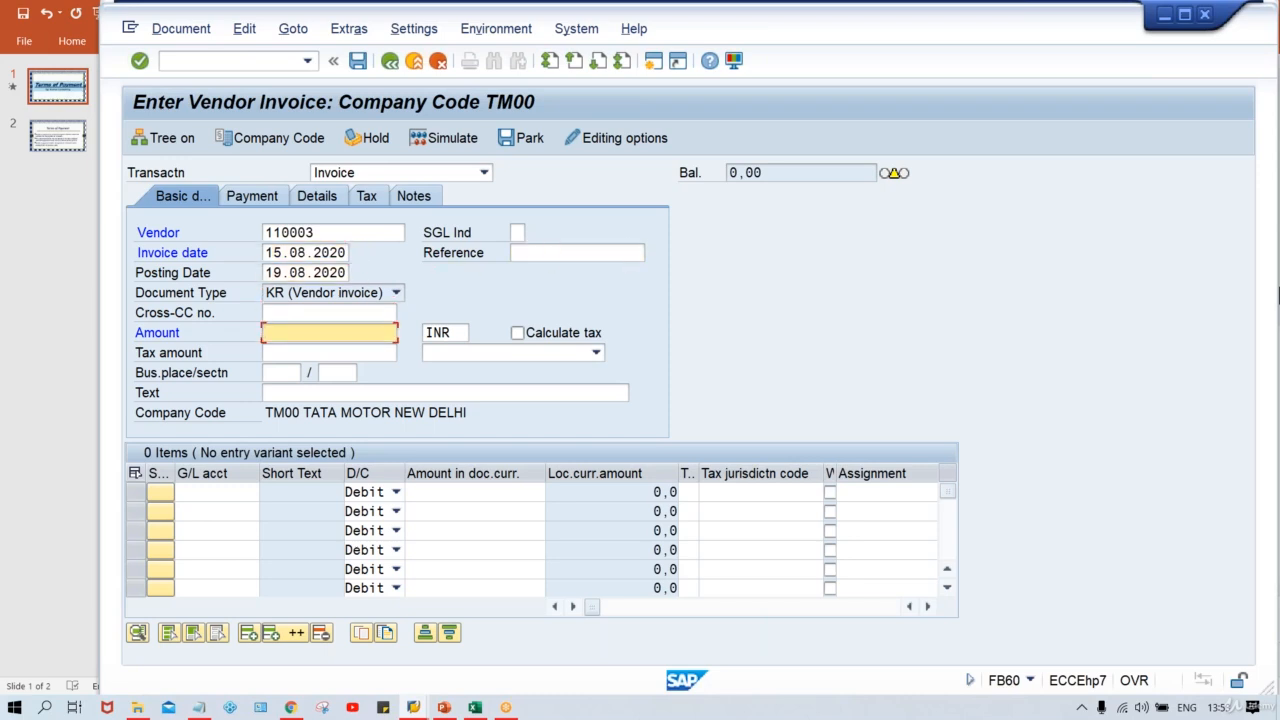
type("5000")
Step: Add a debit line for G/L account 4000 with amount 5000
key("ctrl+Tab")
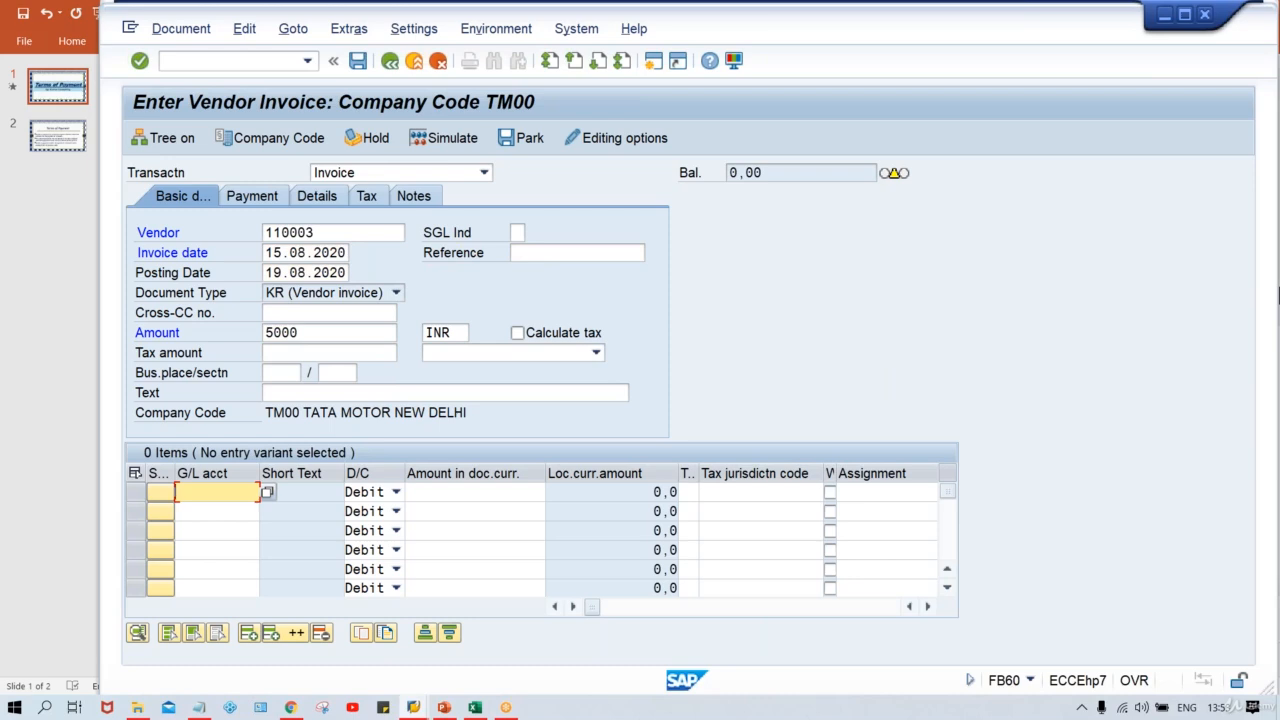
type("4000")
key("Tab")
key("Tab")
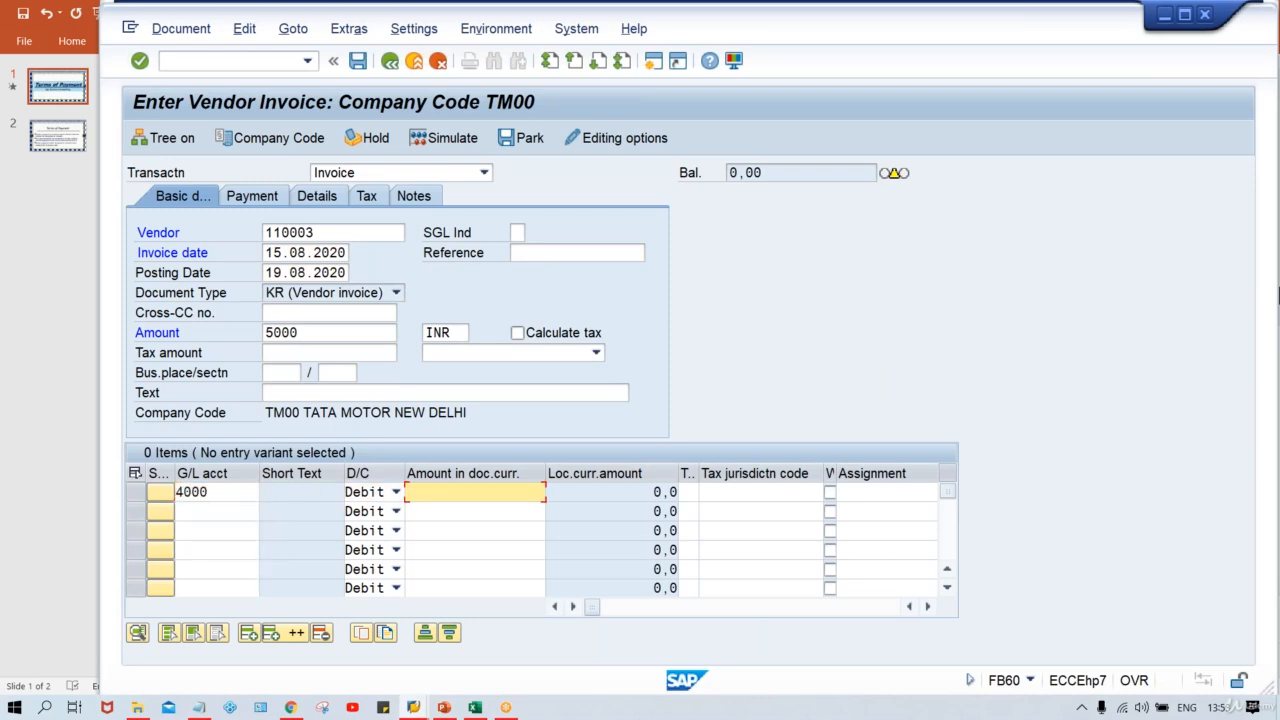
type("5000")
key("Return")
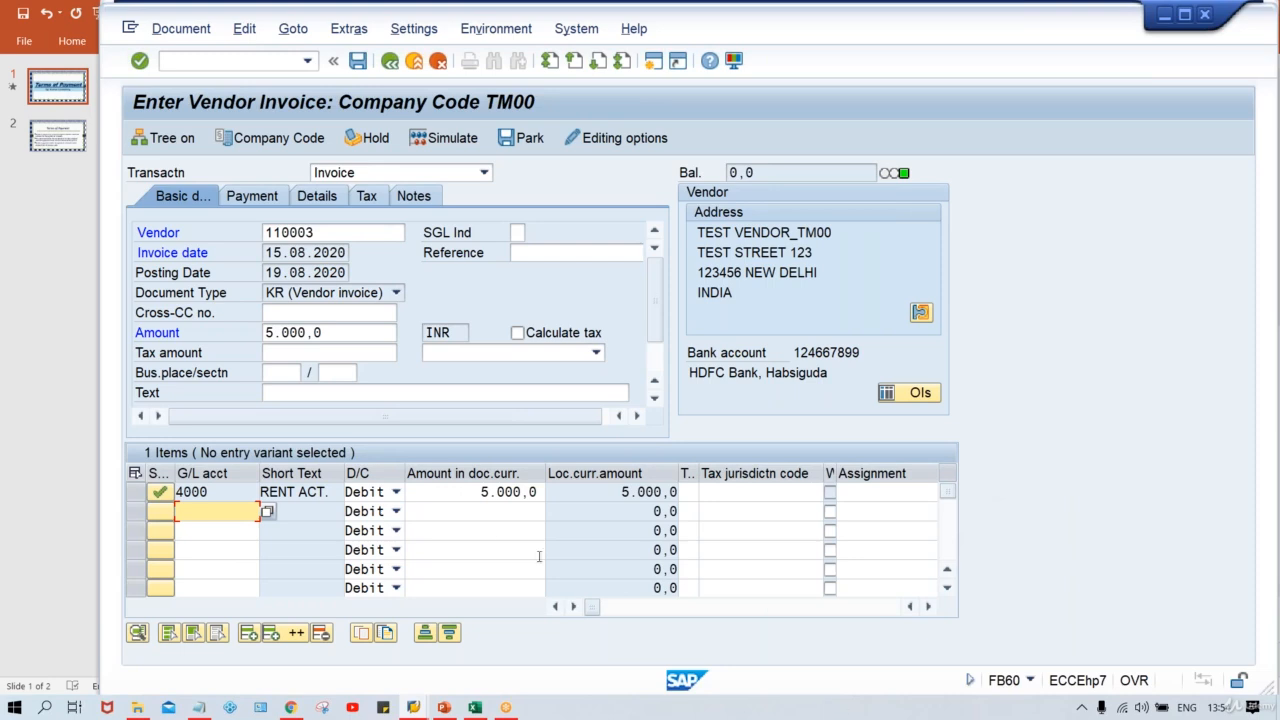
Step: Enter the posting date 19.08.2020 in the sheet's POST. DT. row
left_click_drag(266, 272, 370, 270)
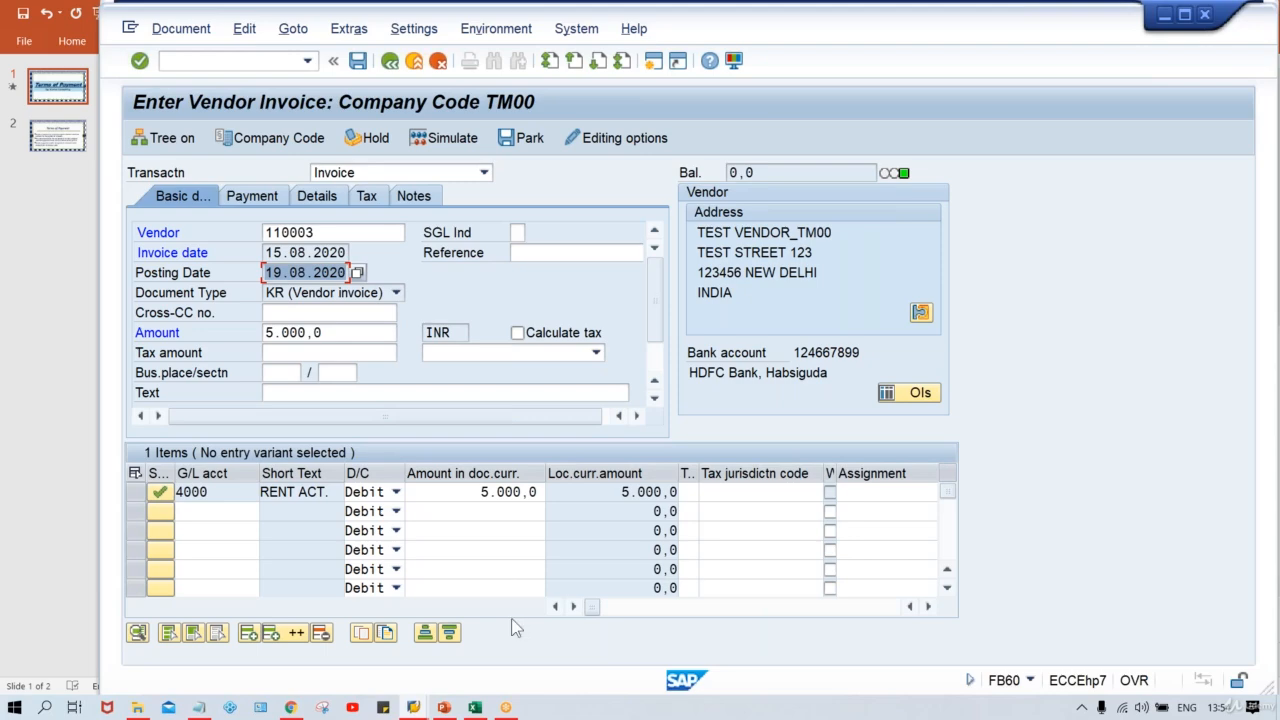
key("alt+Tab")
key("alt+Tab")
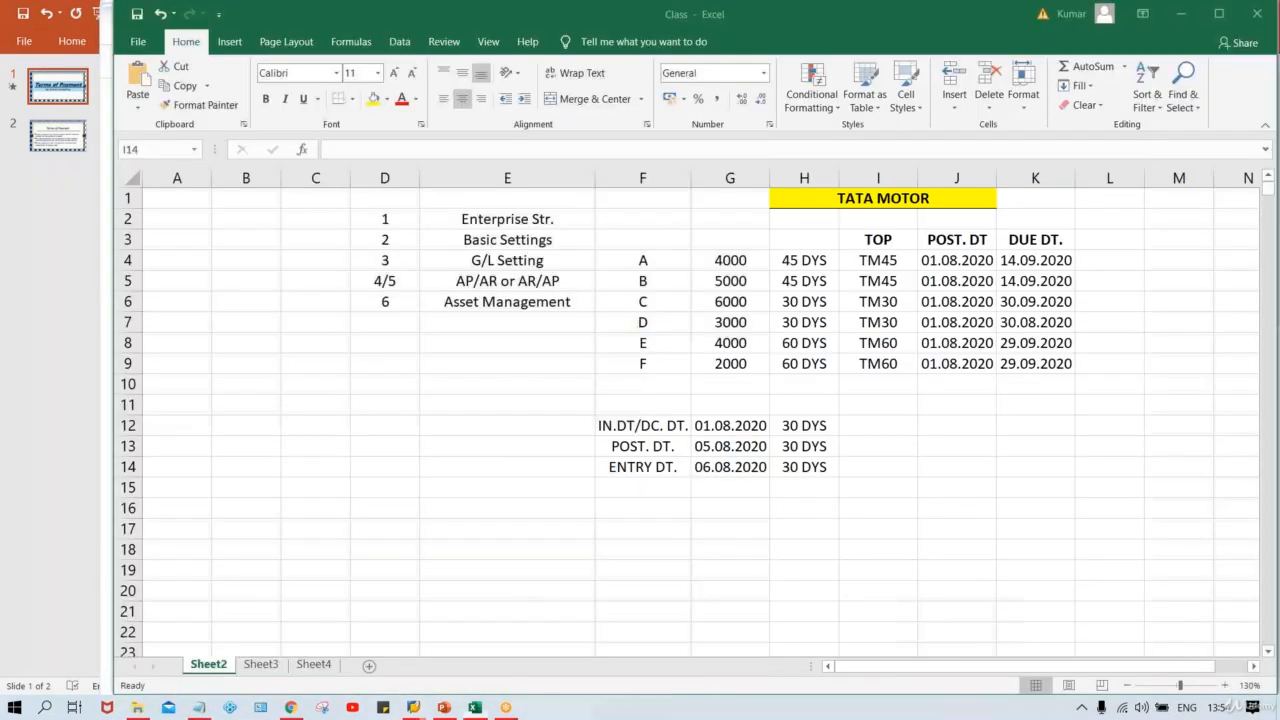
left_click(731, 442)
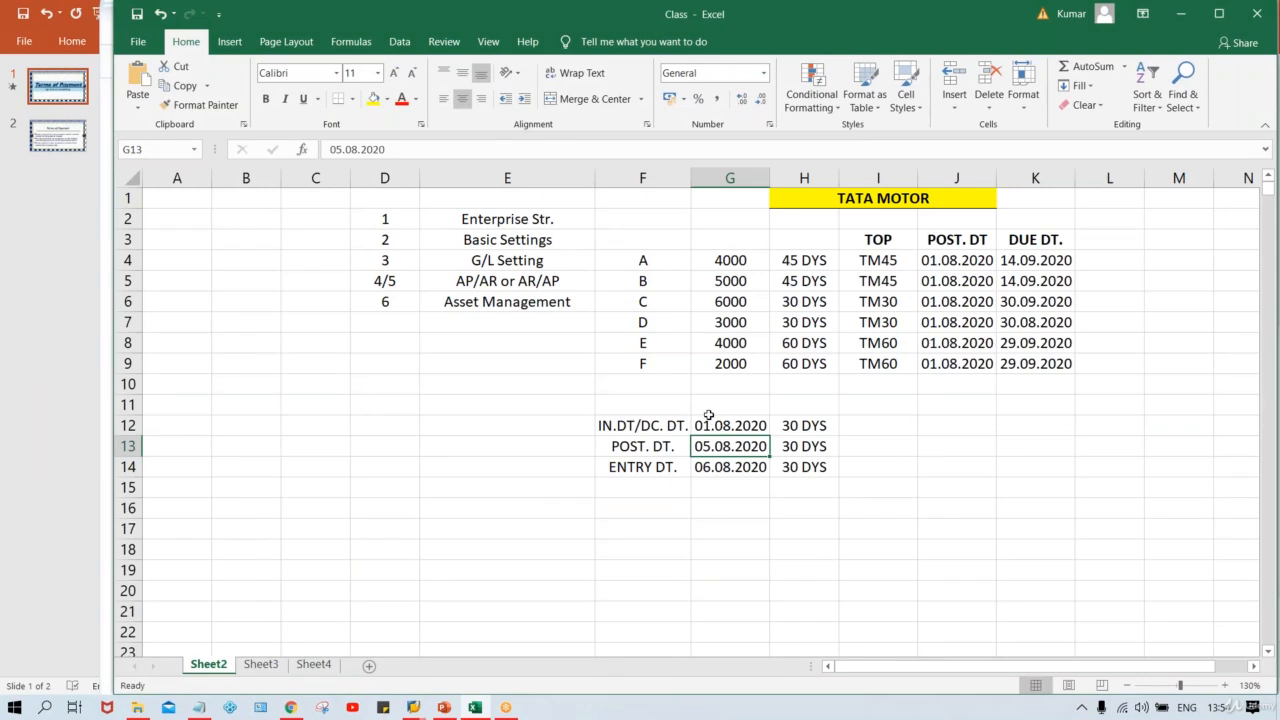
left_click(703, 419)
left_click(707, 450)
key("ctrl+v")
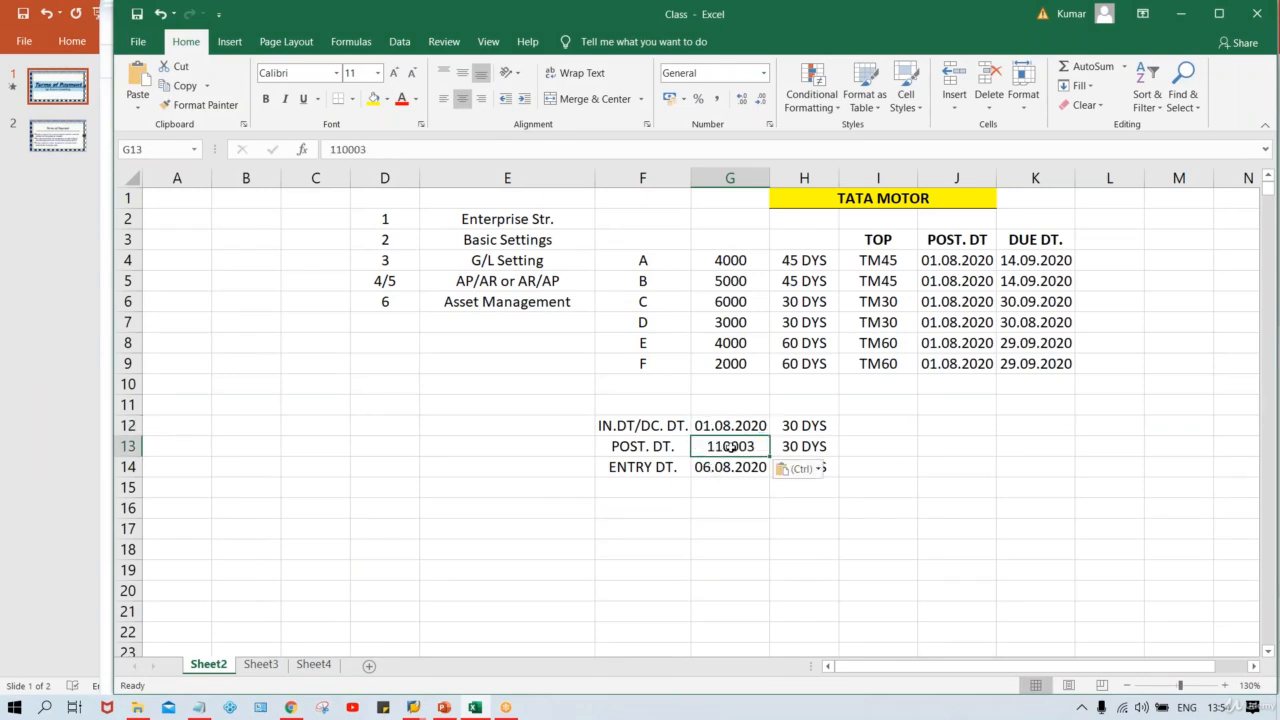
type("19.08.")
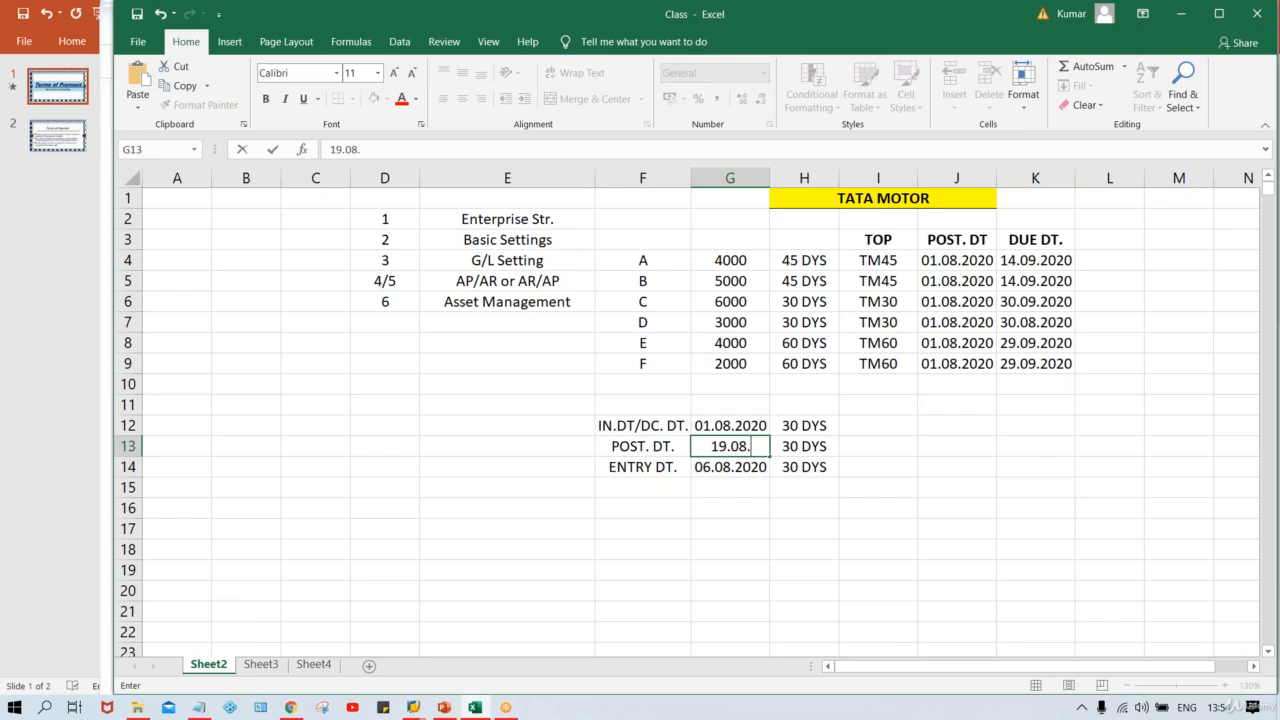
type("20202")
key("Tab")
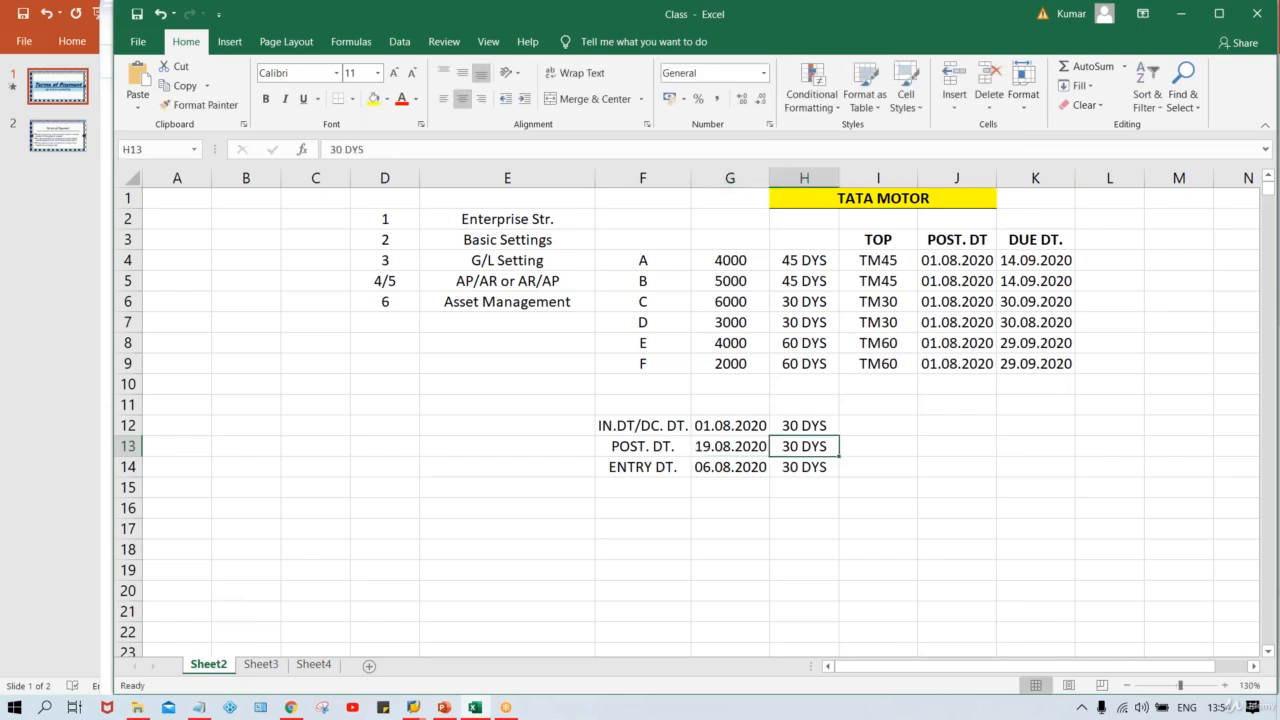
Step: Change the invoice/document date in the IN.DT/DC. DT. row to 15.08.2020
left_click(700, 430)
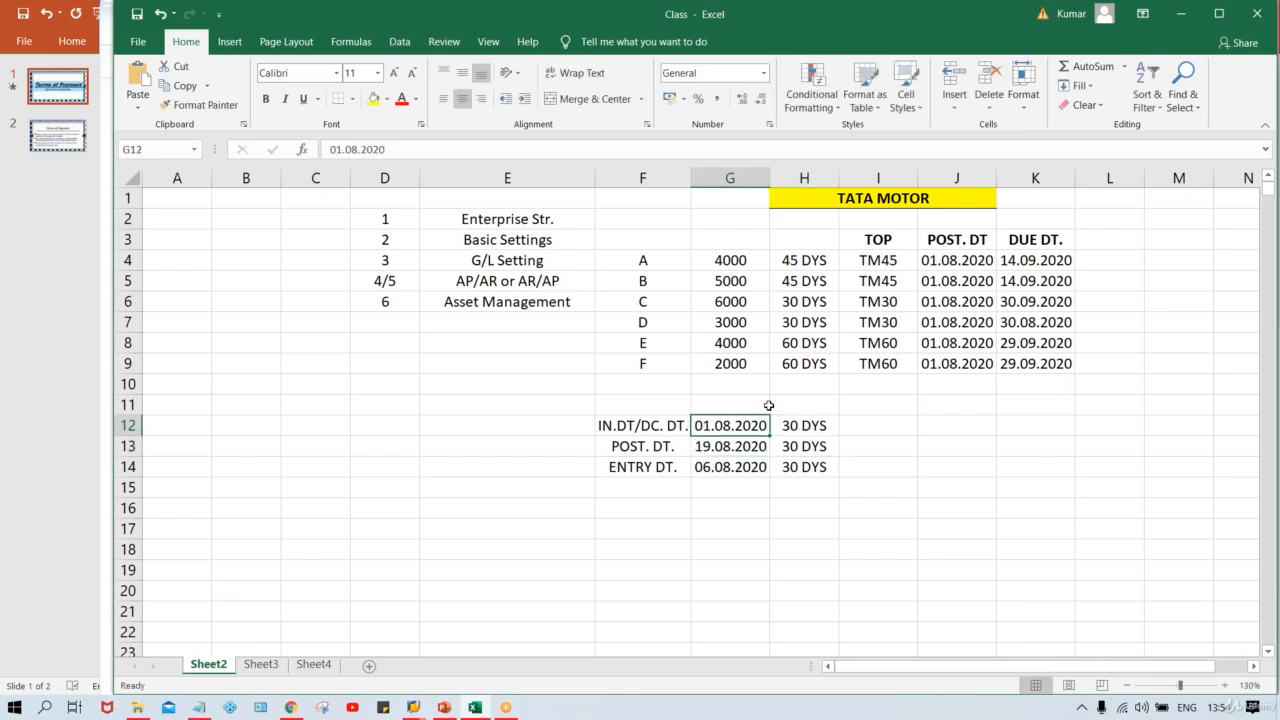
type("15.08.202")
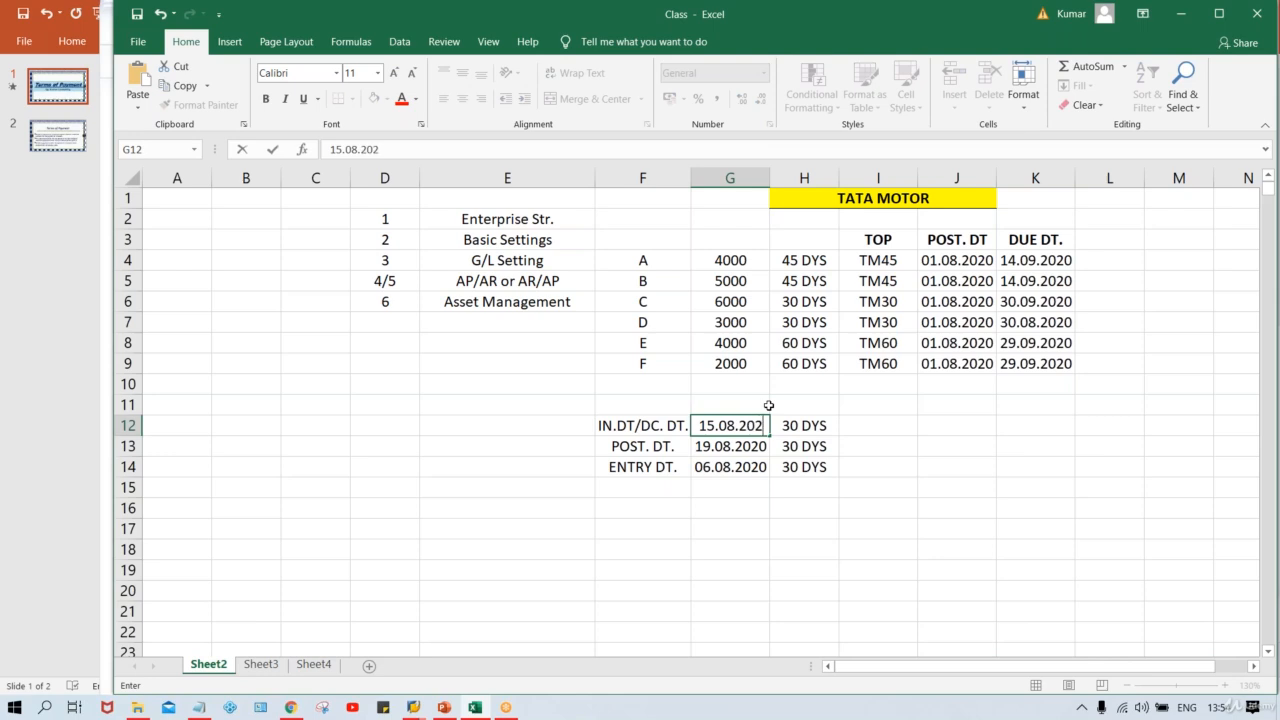
type("0")
key("Tab")
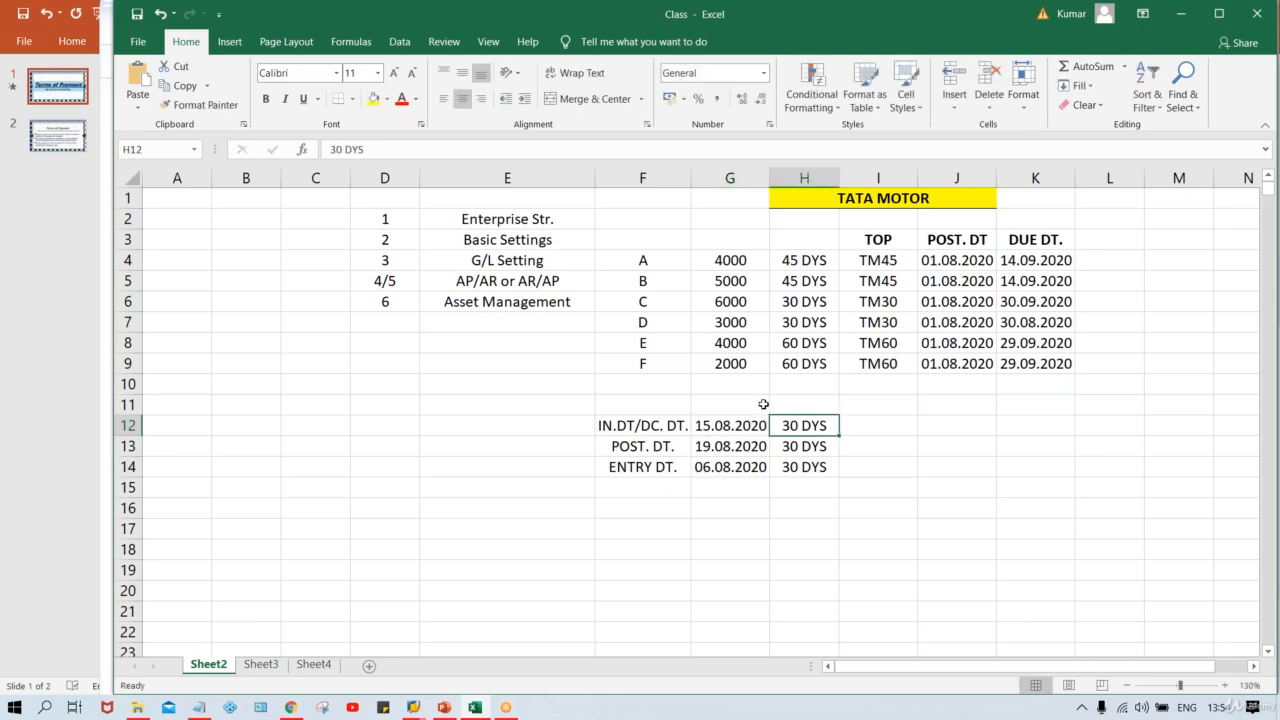
Step: Clear the entry date and its 30 DYS value from the ENTRY DT. row
left_click(728, 463)
key("Delete")
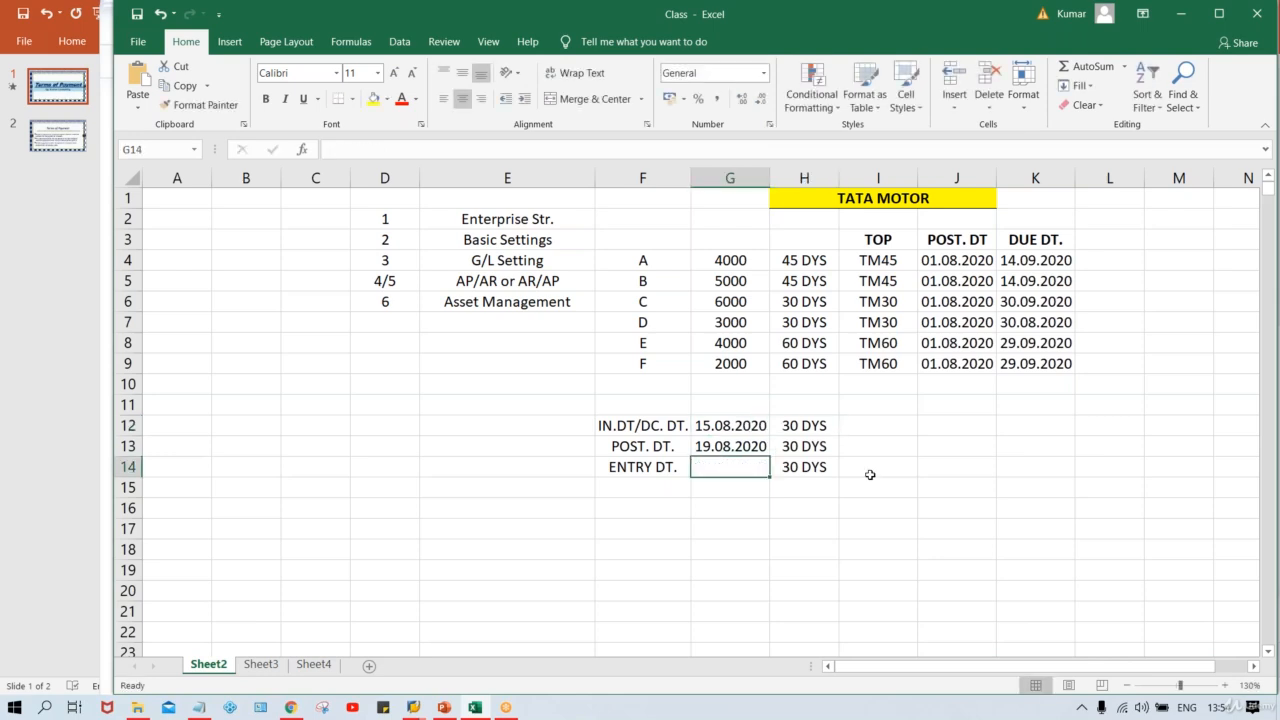
left_click(797, 456)
left_click(802, 488)
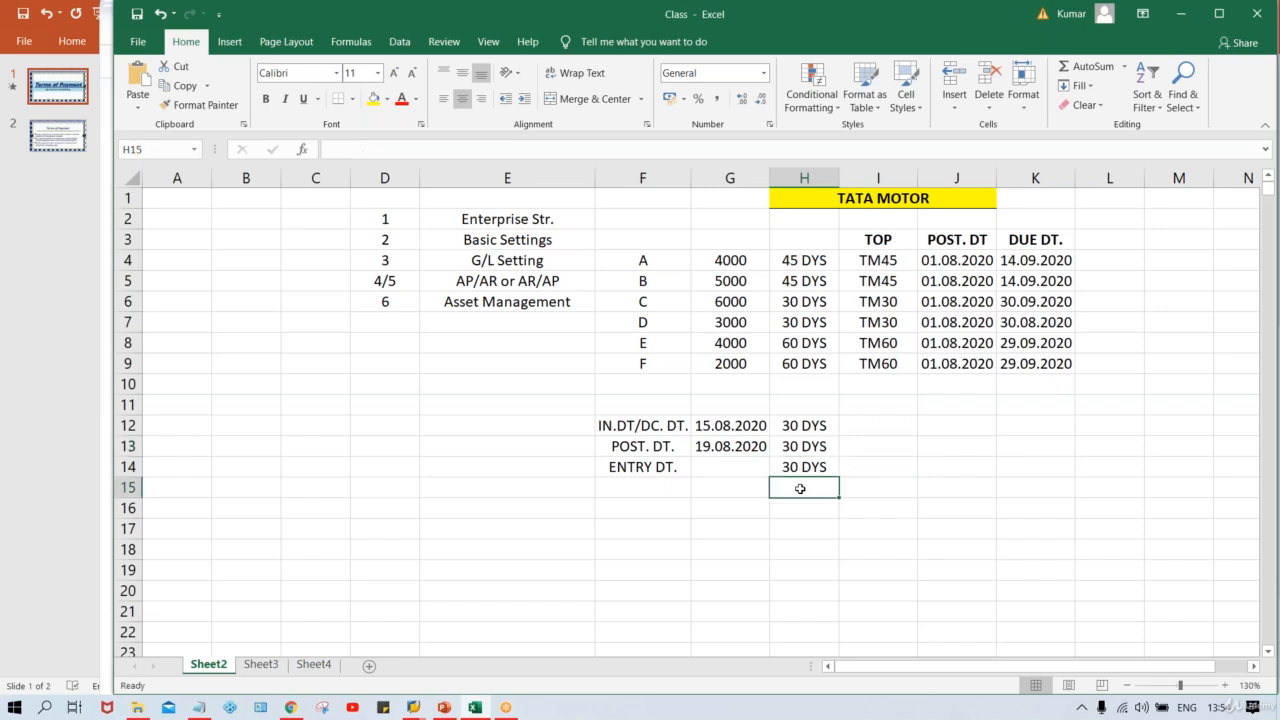
left_click(816, 463)
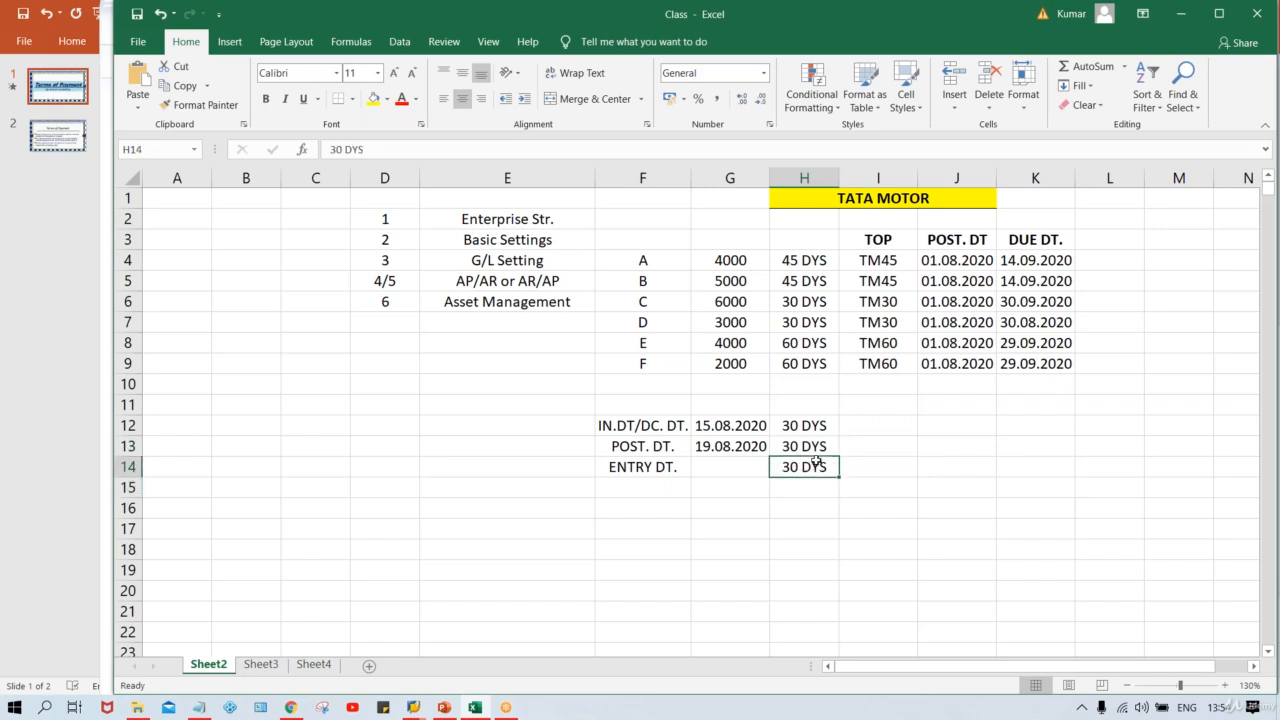
key("Delete")
Step: Review the TM30 payment term's number of days and default baseline date setting
key("alt+Tab")
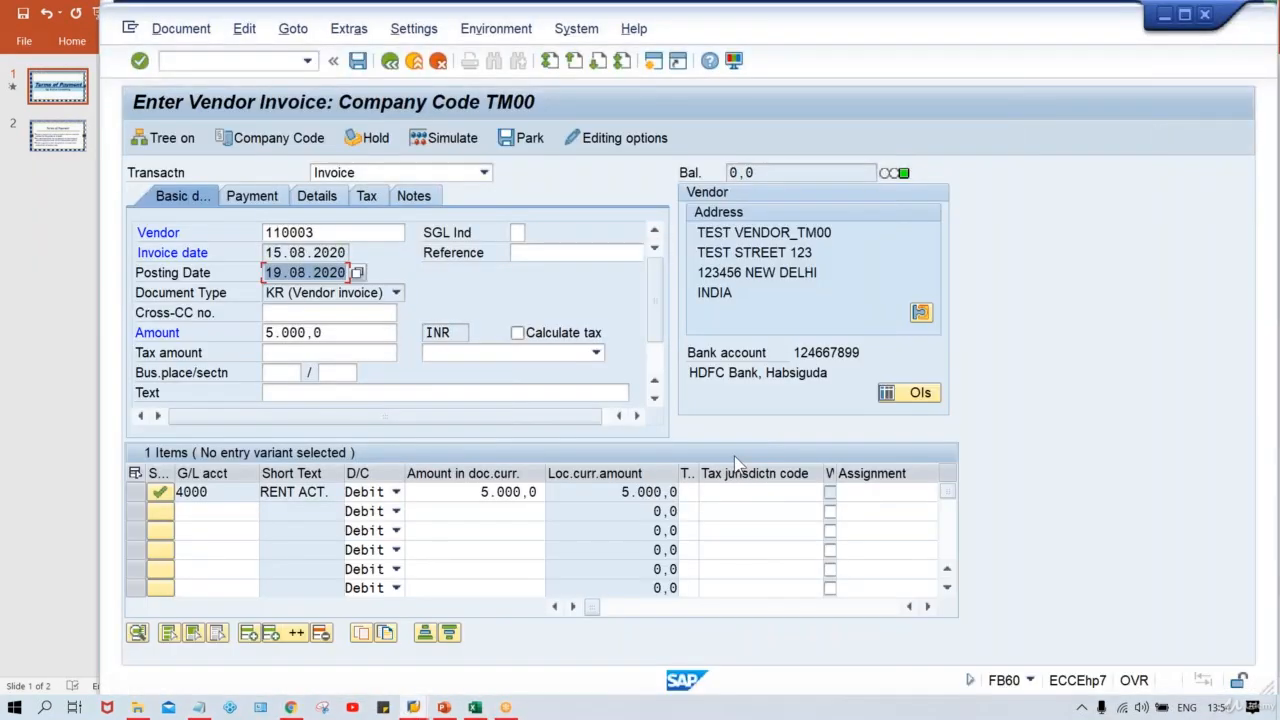
double_click(328, 230)
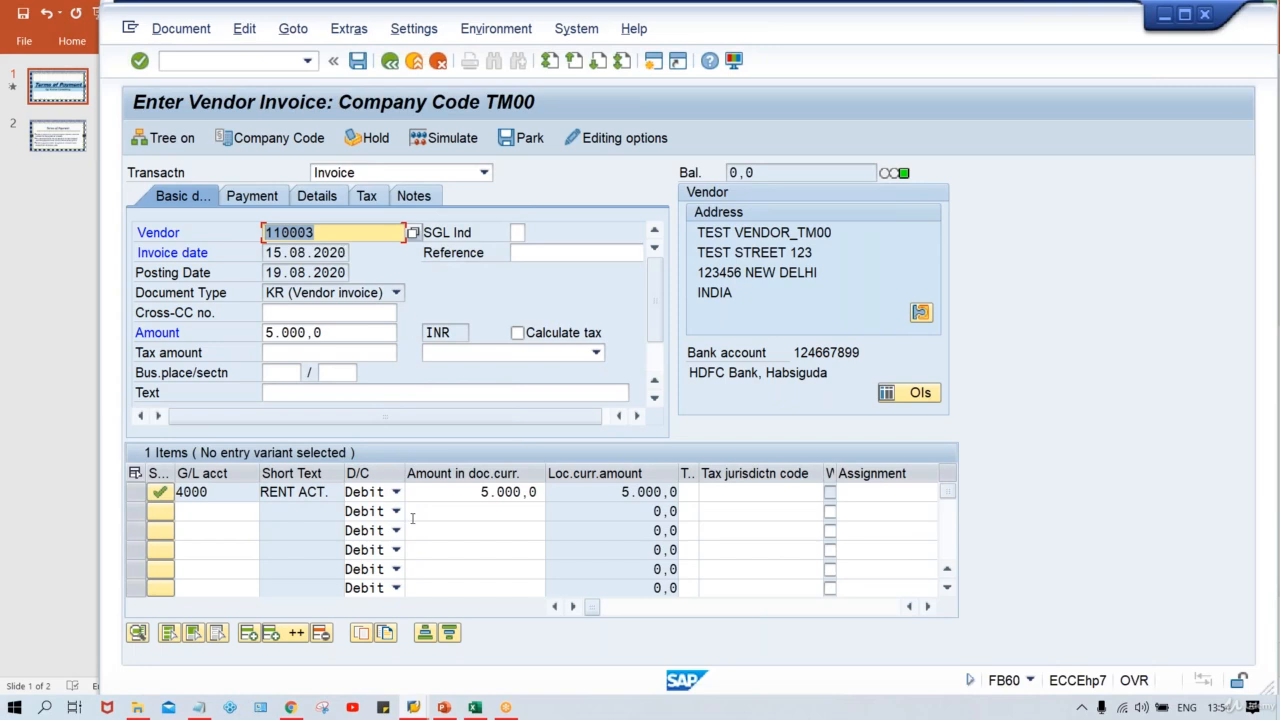
left_click(413, 700)
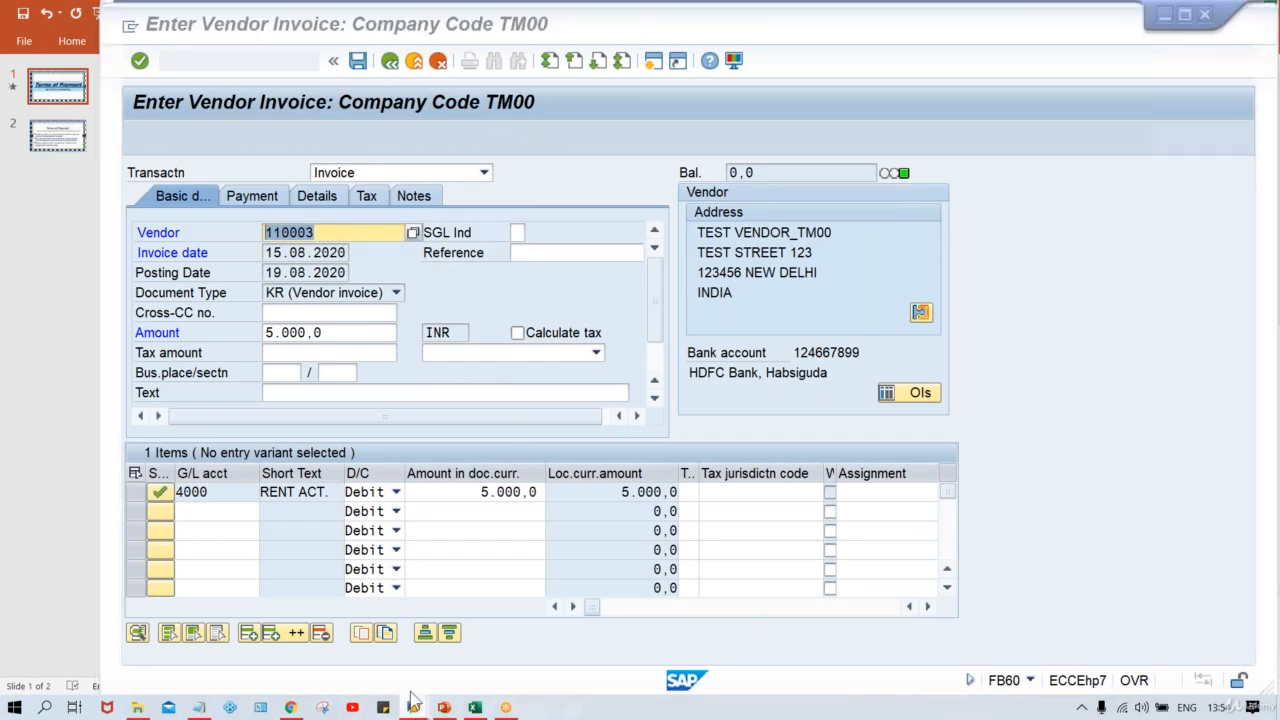
left_click(400, 645)
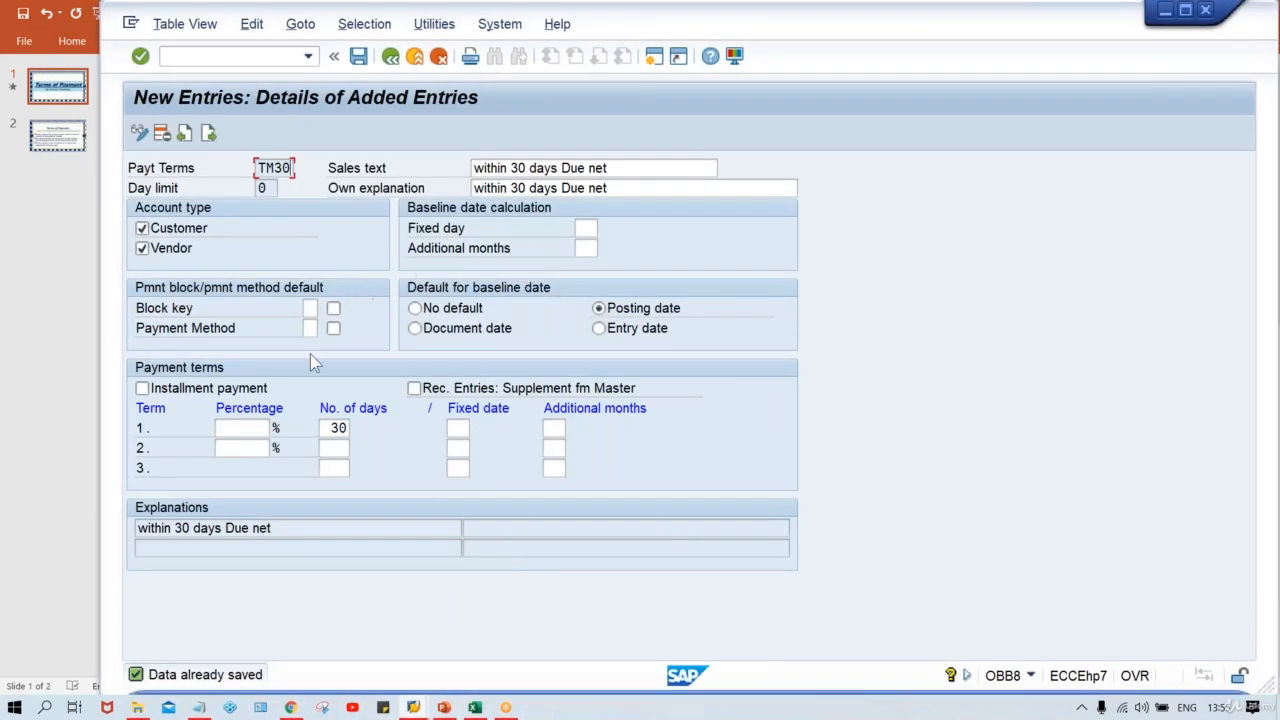
double_click(338, 428)
left_click(620, 310)
Step: Enter the due date 18.09.2020 beside the posting date row in the sheet
key("alt+Tab")
key("Tab")
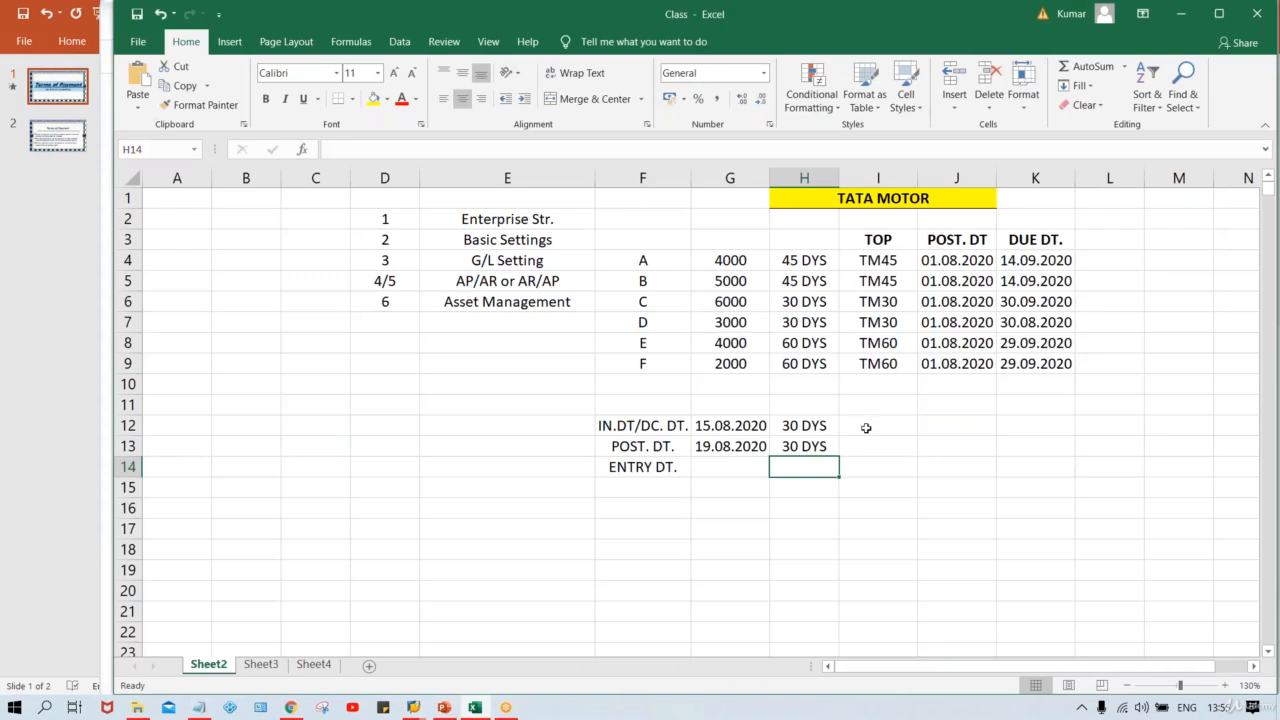
left_click(724, 448)
left_click(877, 449)
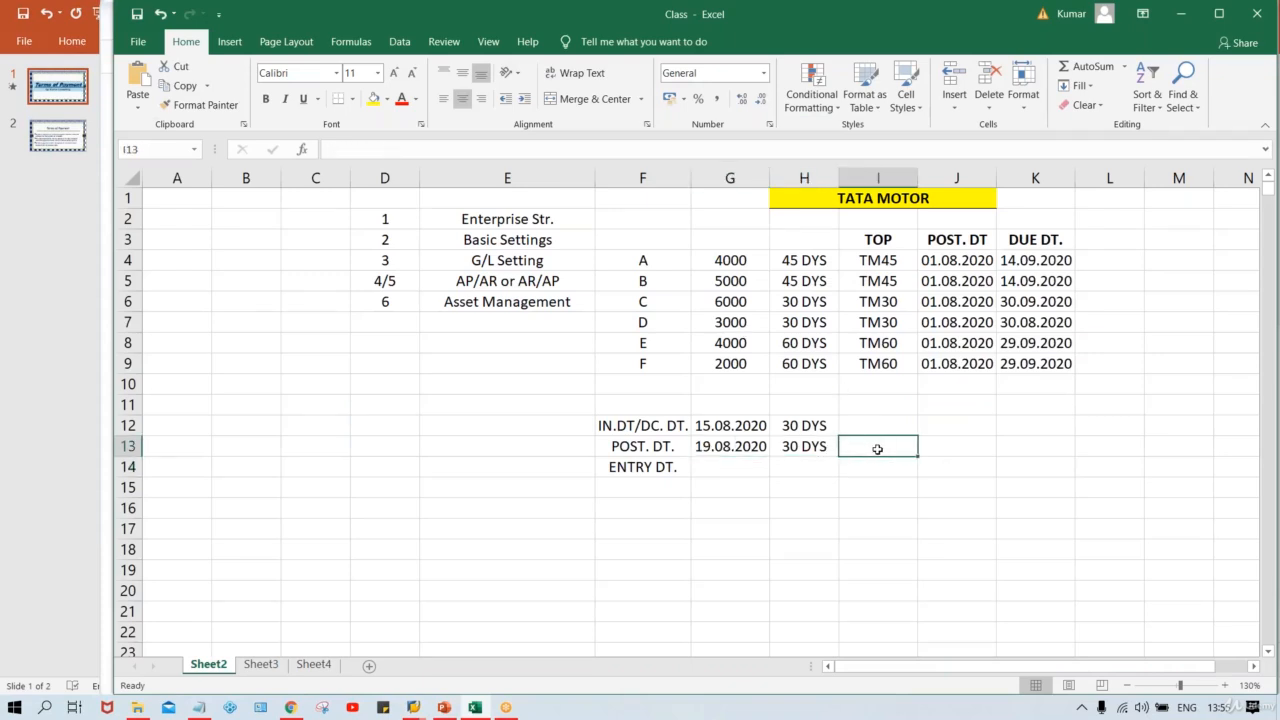
type("18")
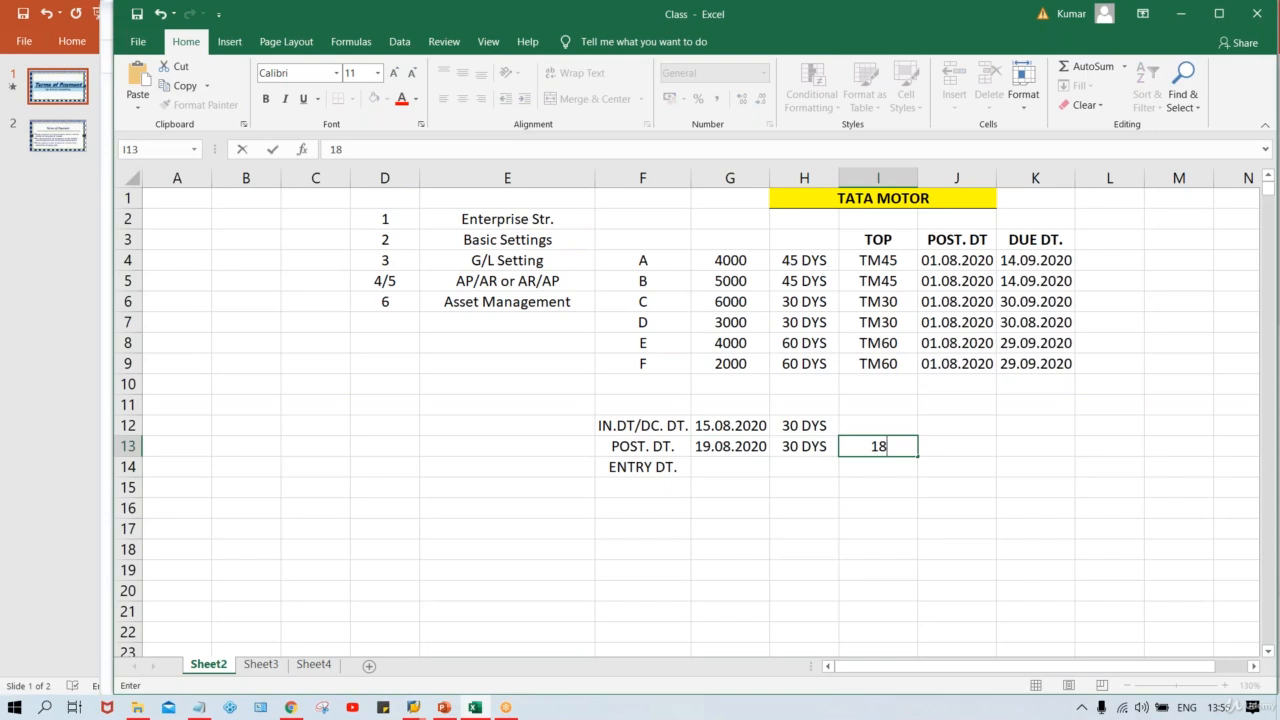
type(".09.202")
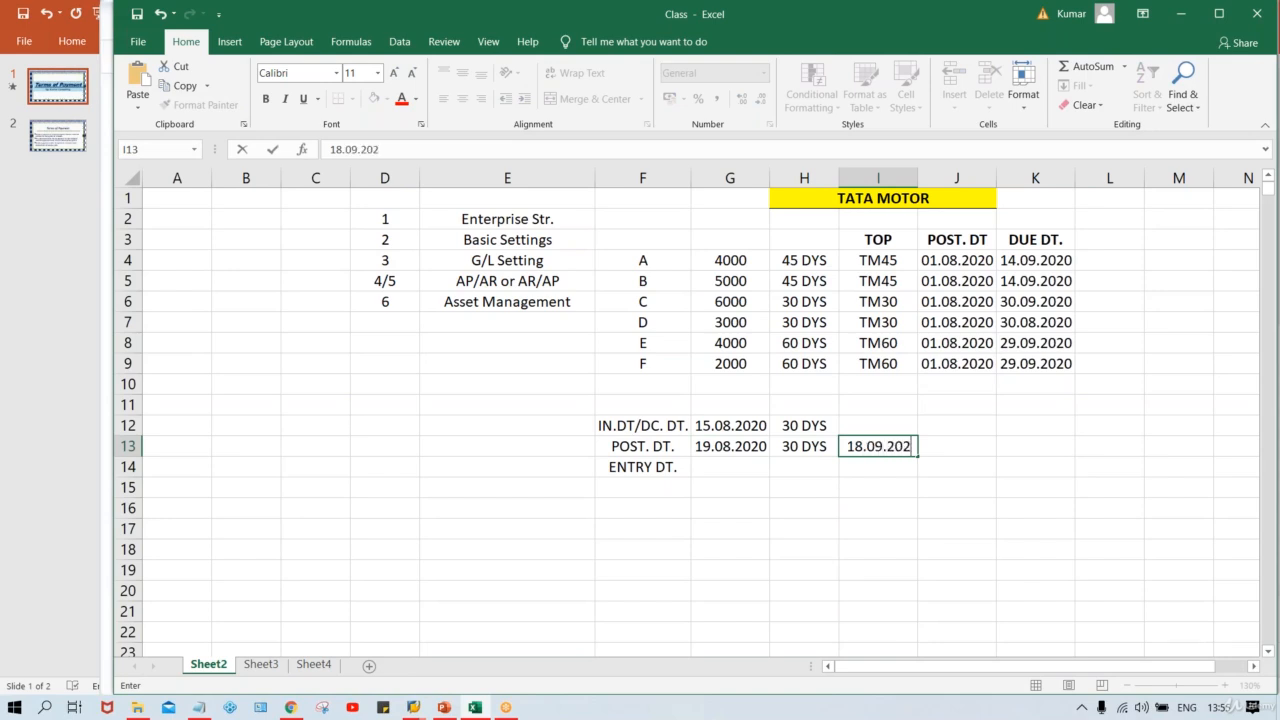
type("0")
key("Return")
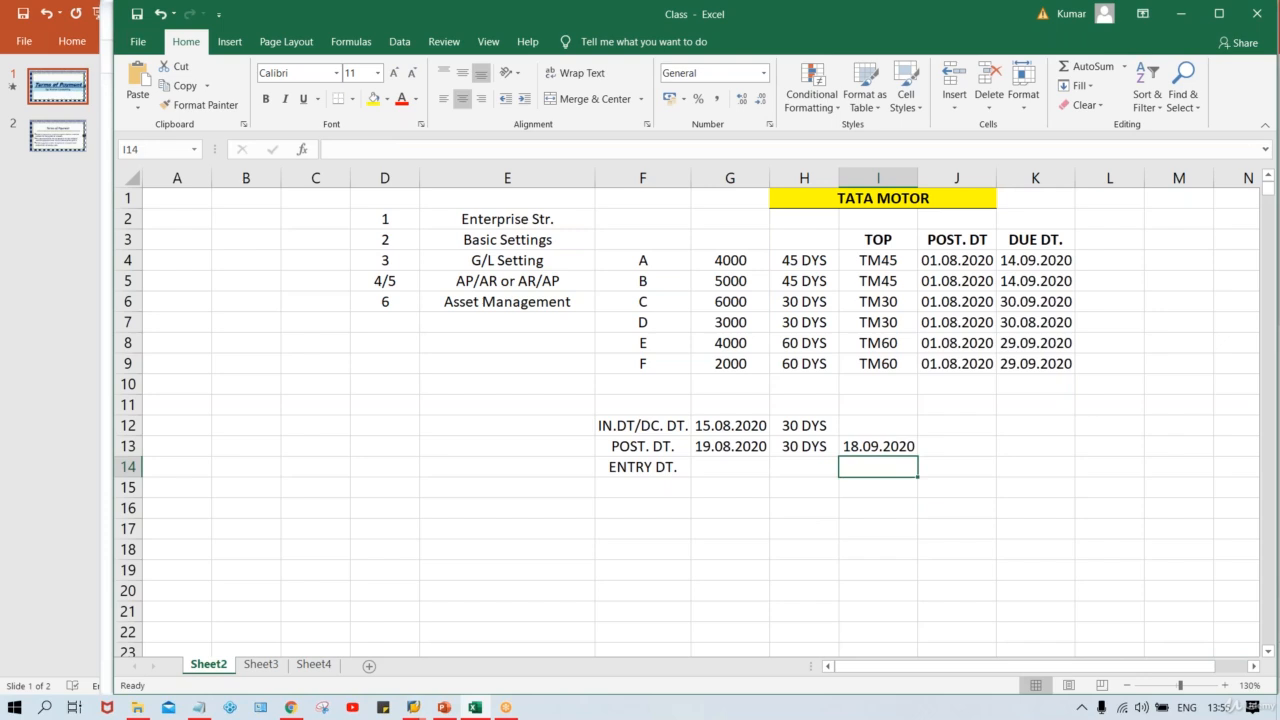
key("Up")
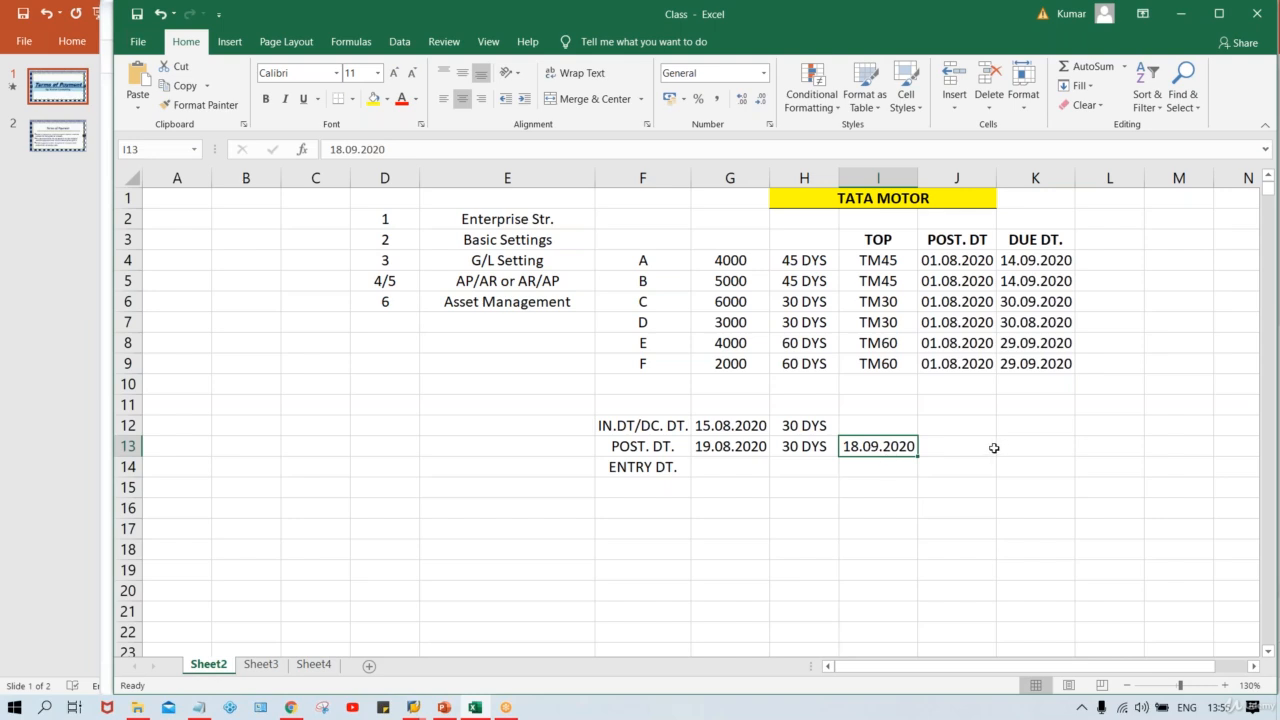
Step: Check the invoice's baseline date, payment terms and due date on the Payment tab, then post the invoice
key("alt+Tab")
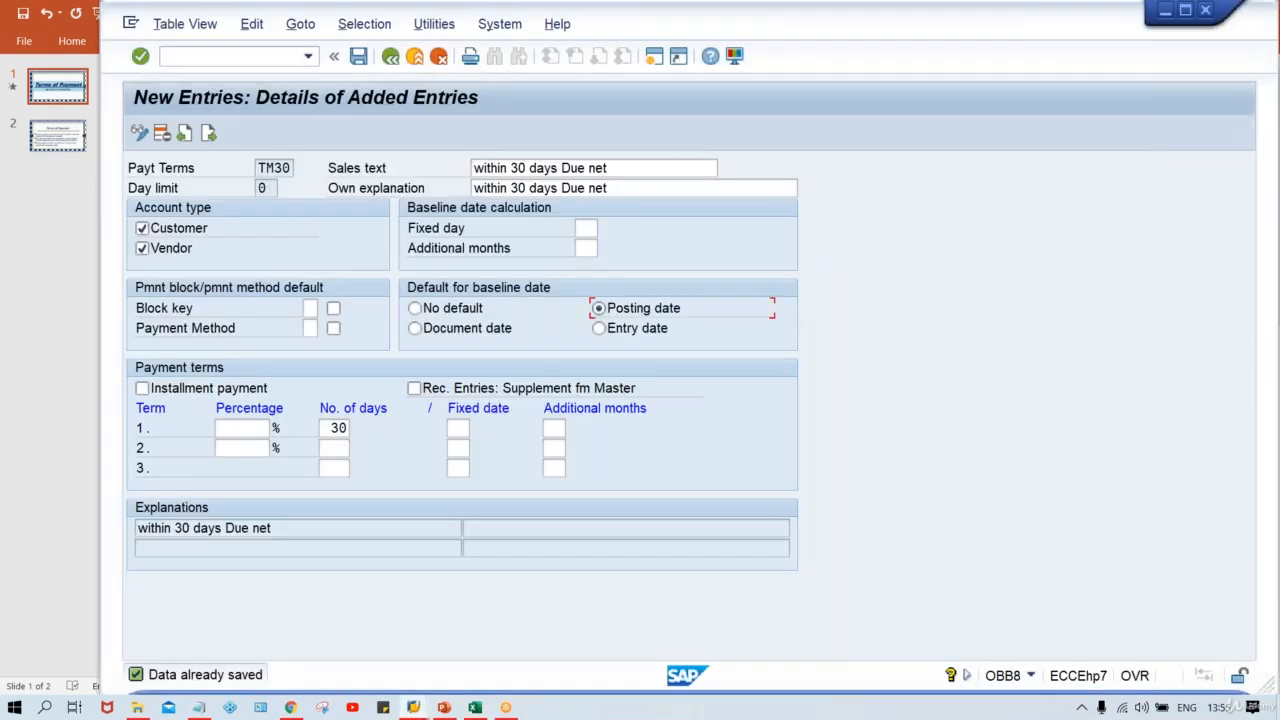
left_click(416, 707)
left_click(570, 630)
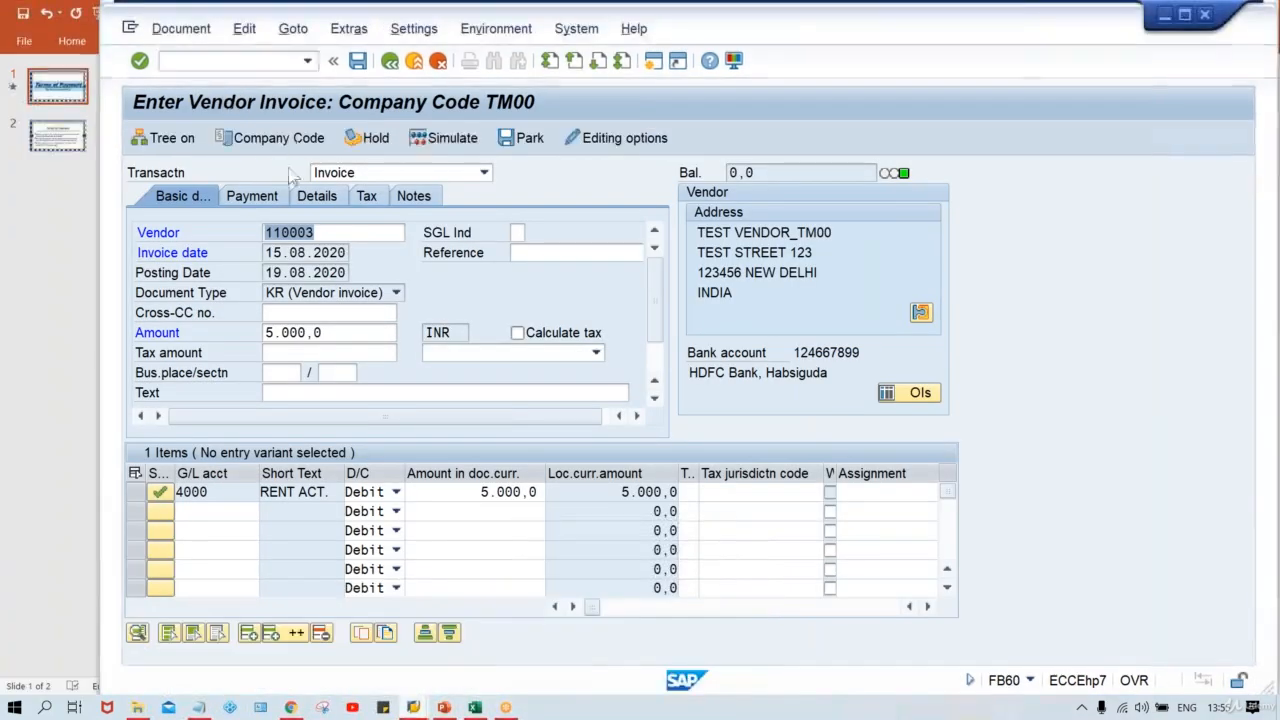
left_click(272, 199)
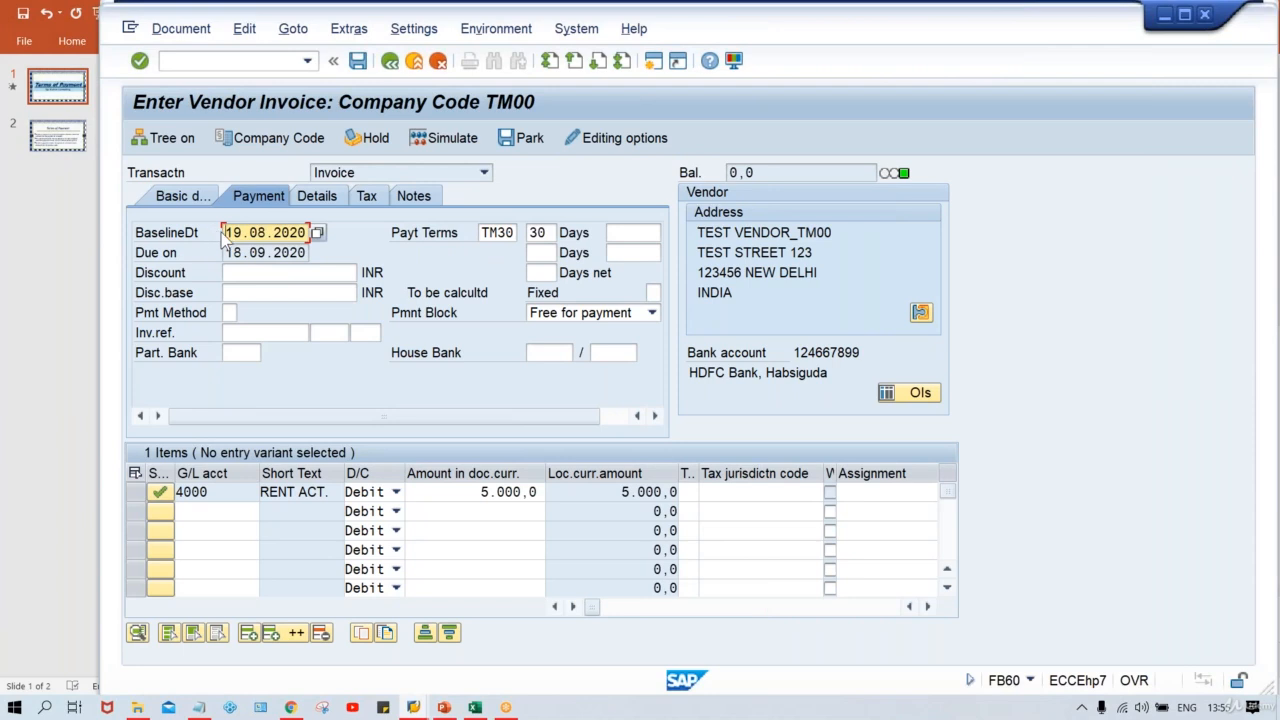
left_click(183, 196)
left_click_drag(266, 273, 387, 271)
left_click(305, 208)
left_click(547, 232)
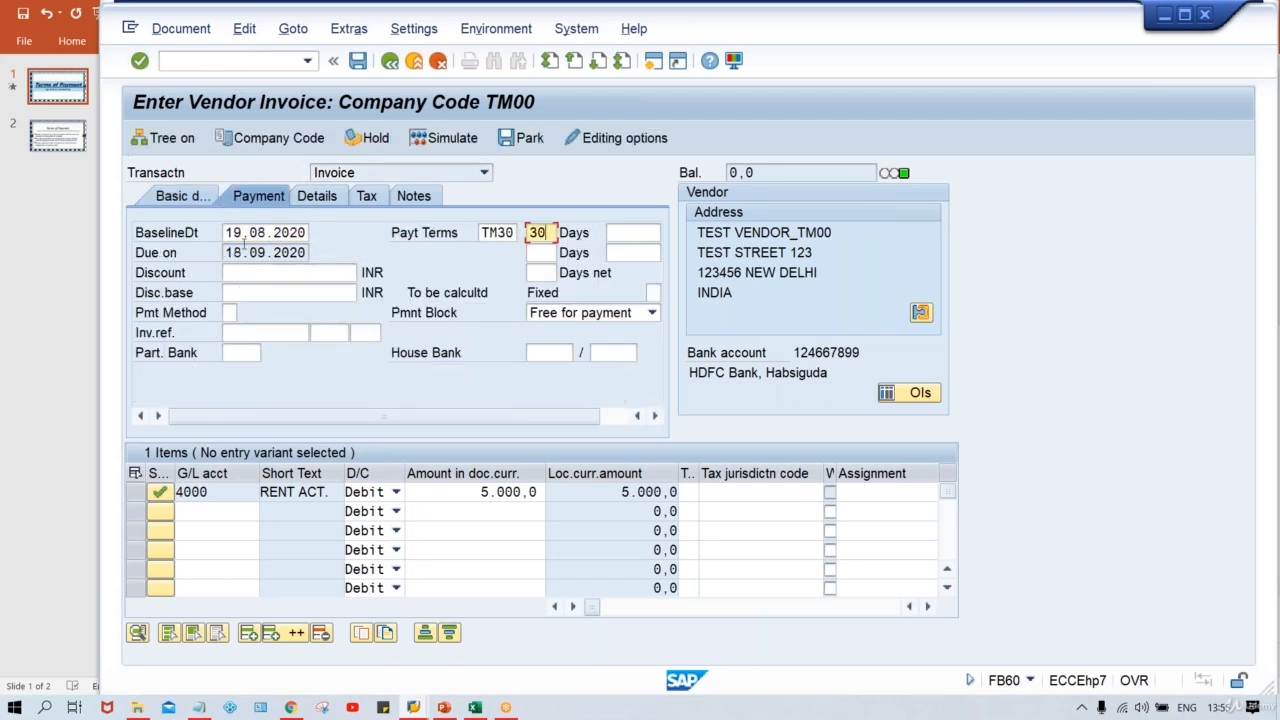
left_click_drag(226, 252, 310, 253)
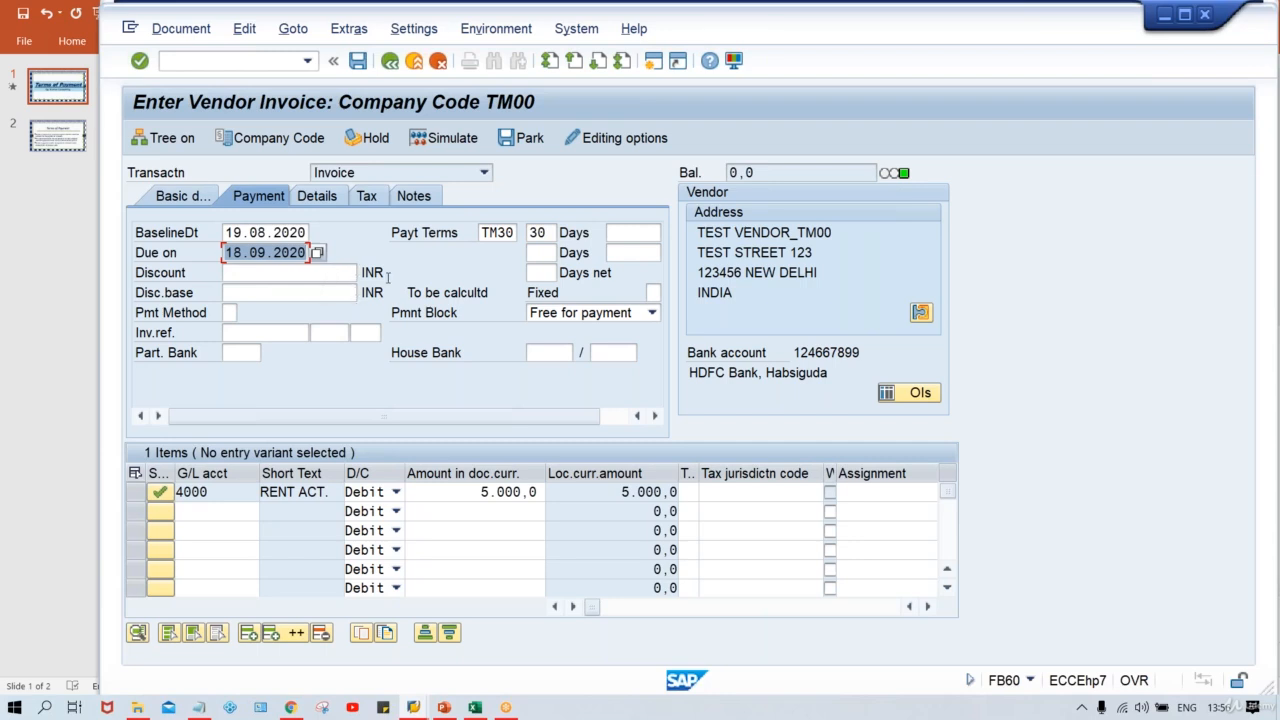
left_click(359, 62)
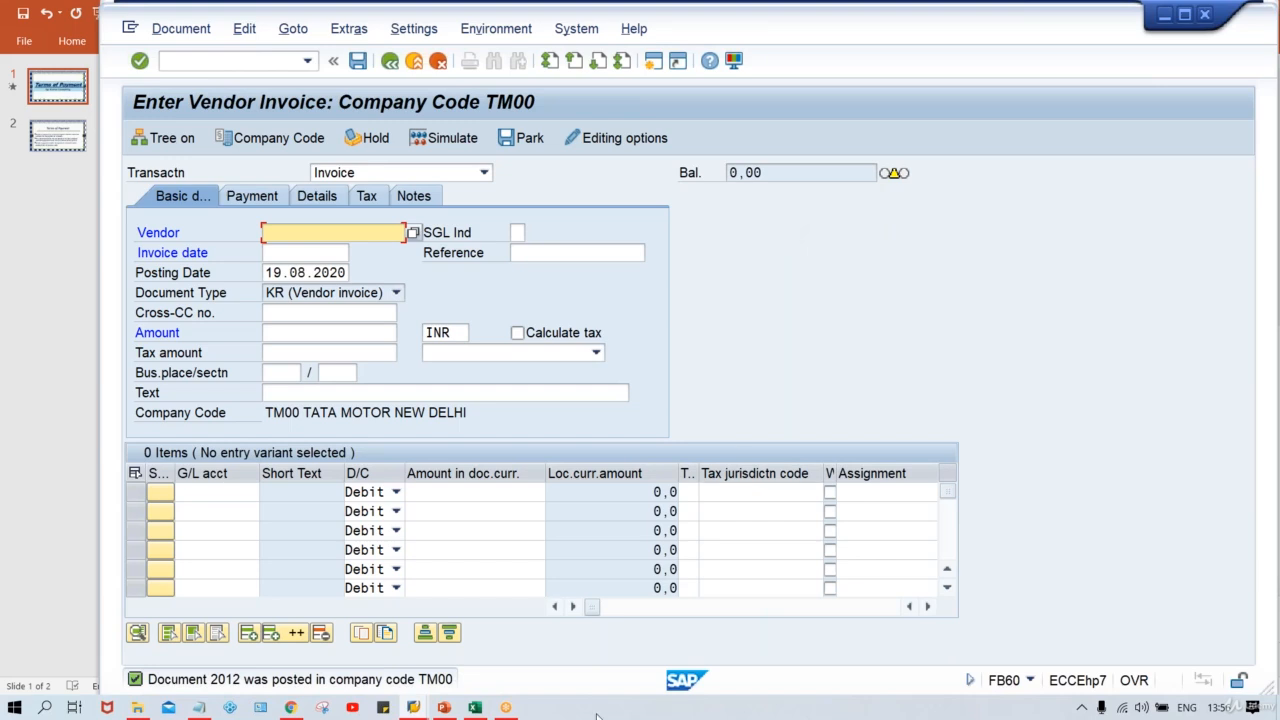
Step: Review the payment-term rows in the spreadsheet table
left_click(476, 707)
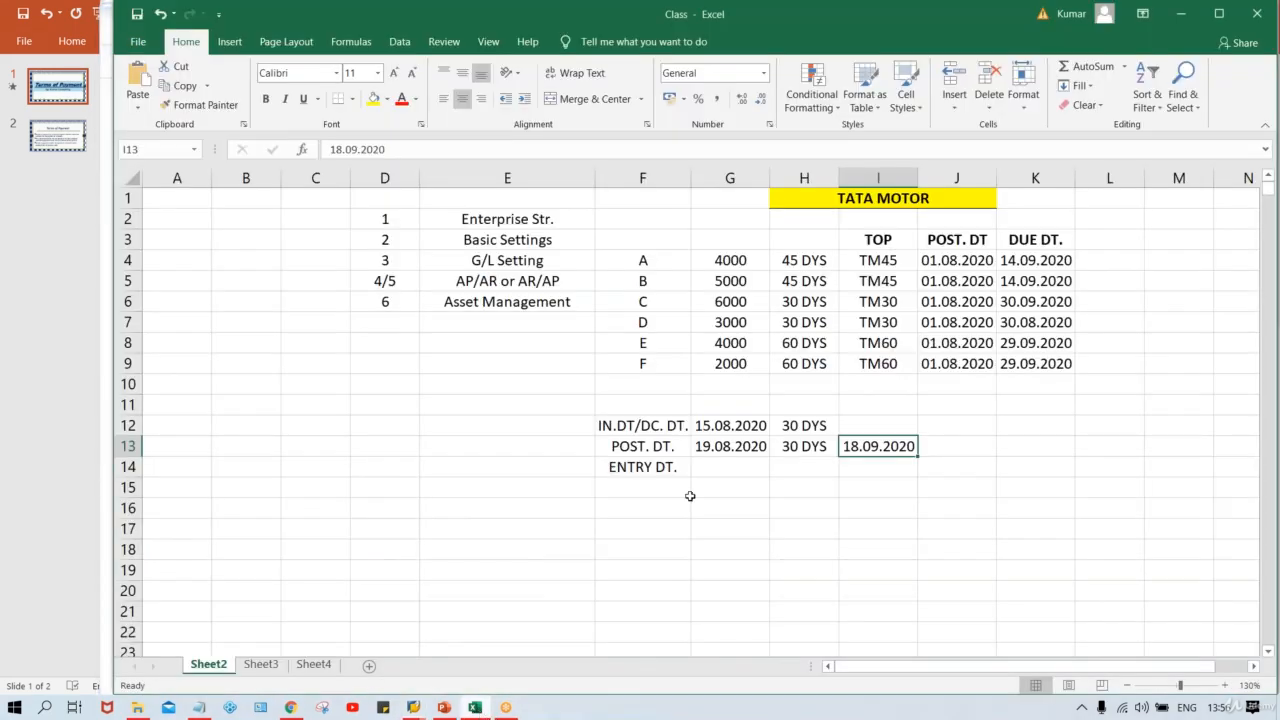
left_click(866, 306)
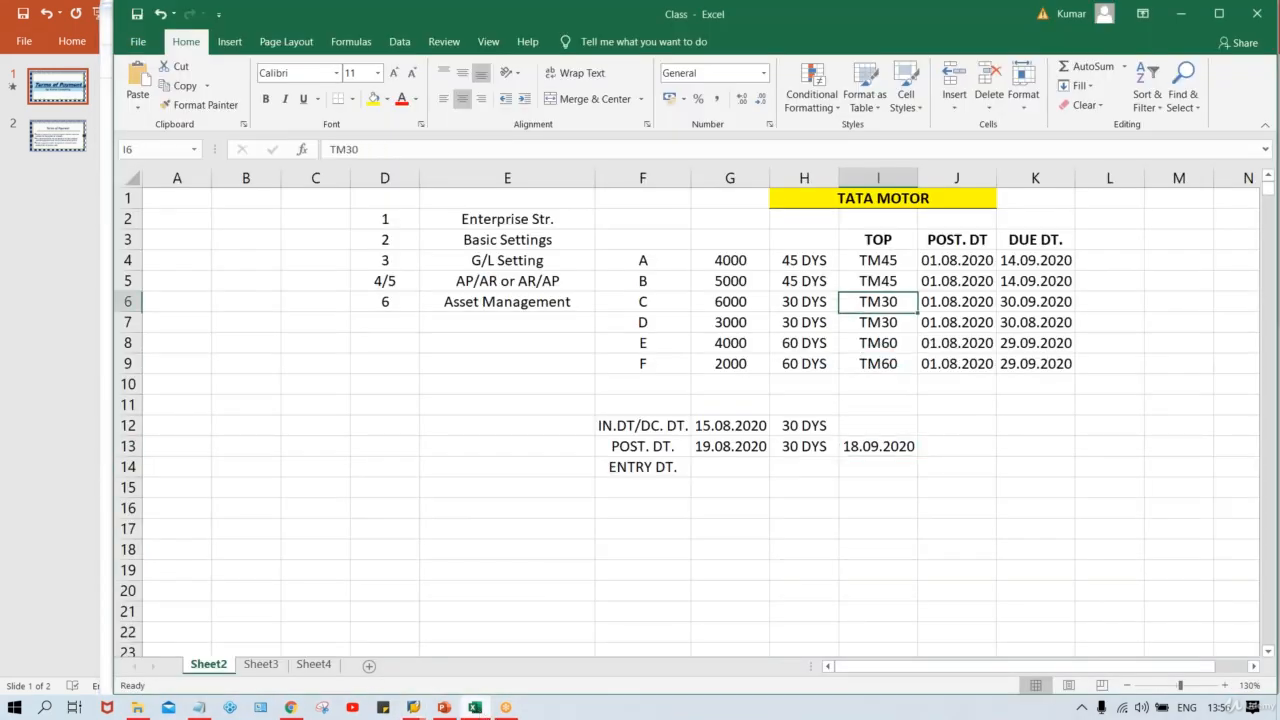
left_click(872, 362)
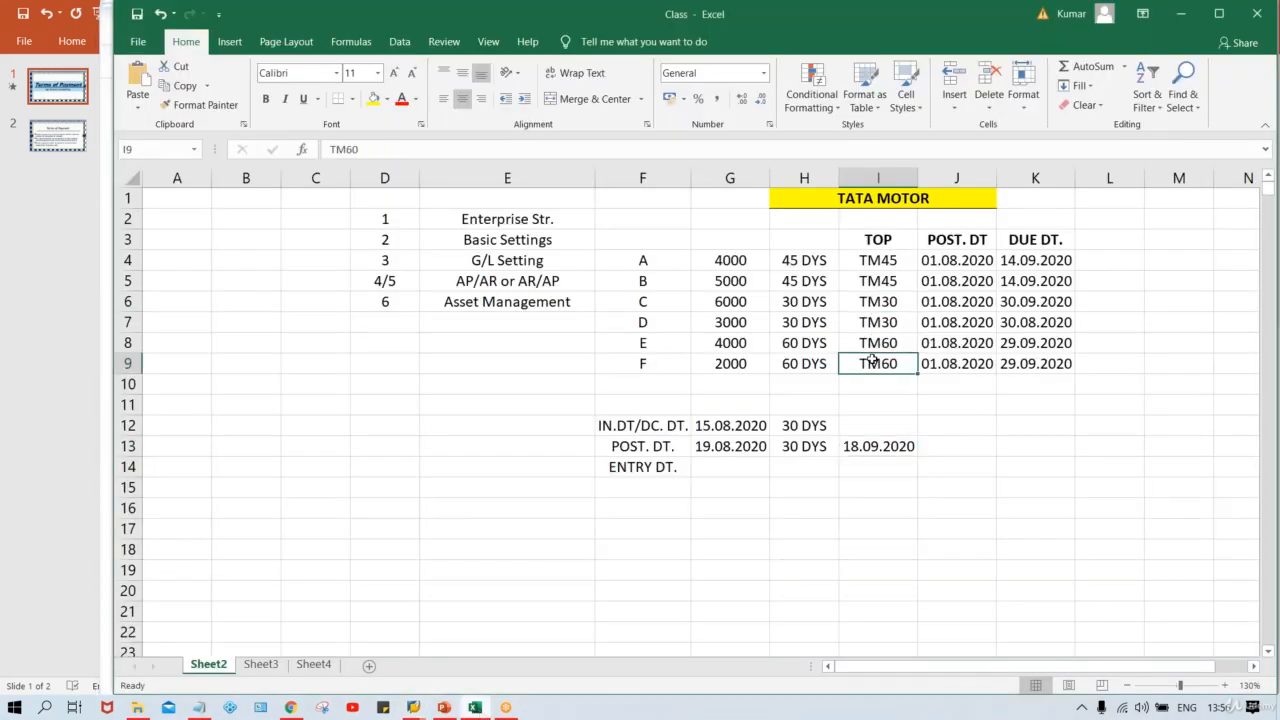
left_click(645, 343)
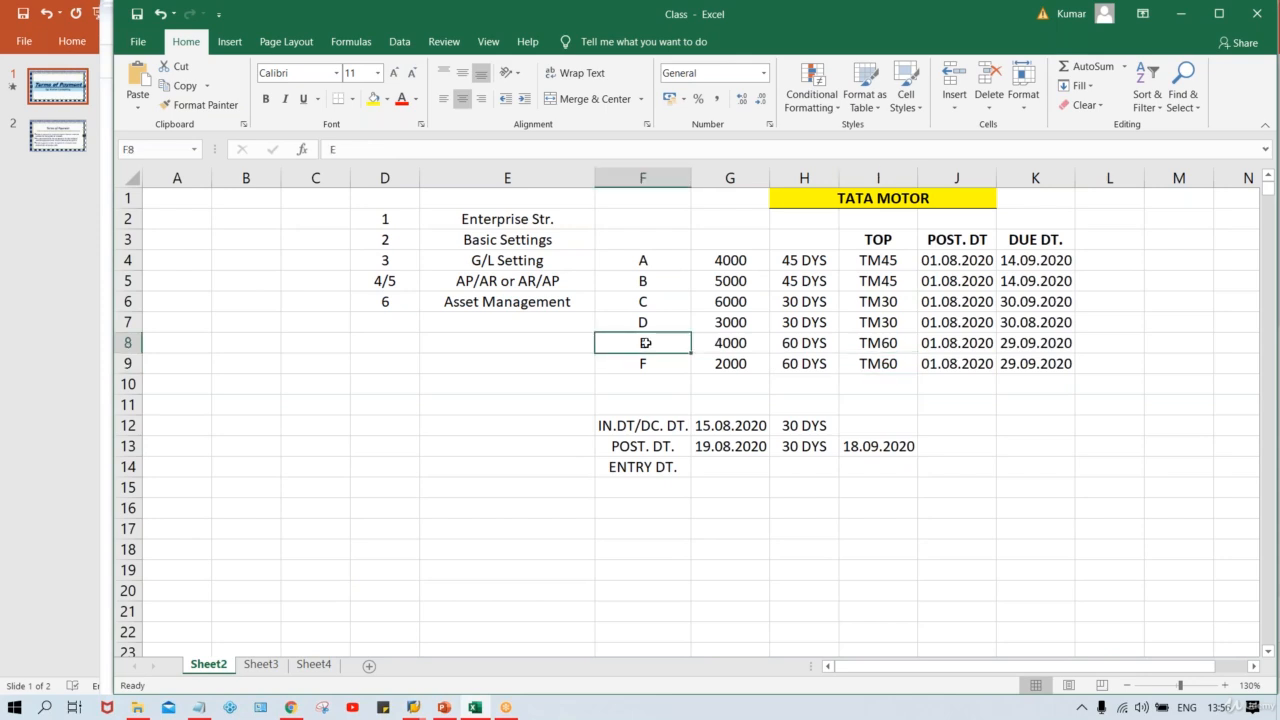